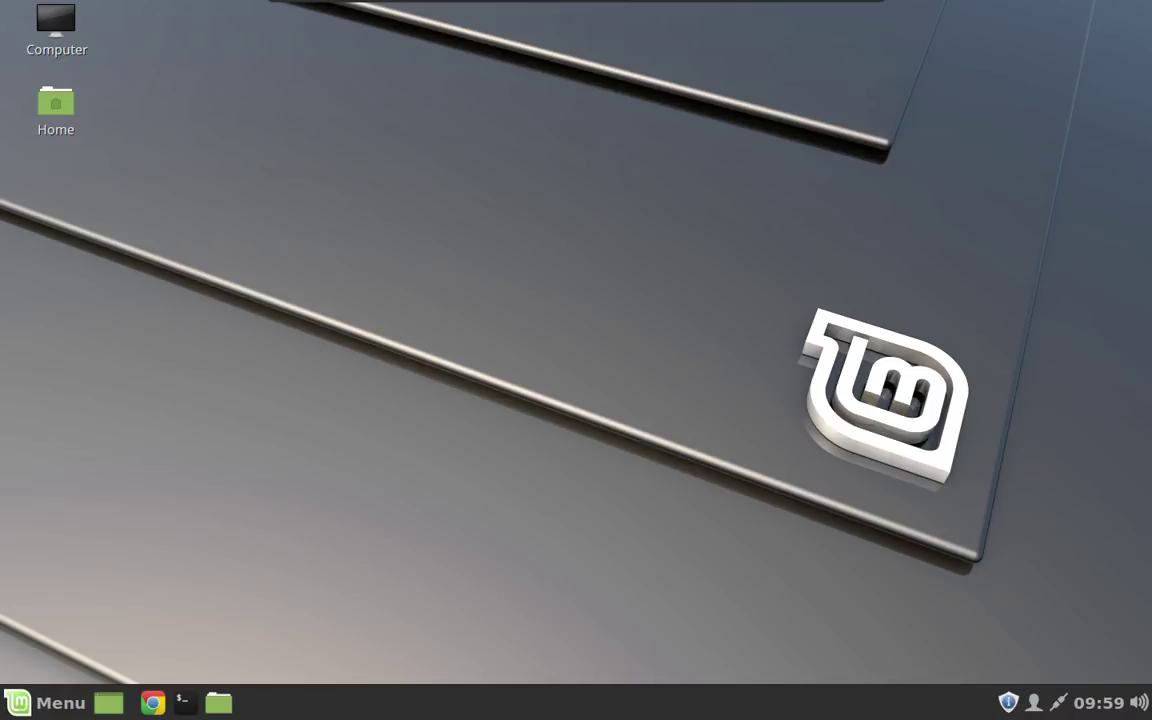
Step: Find and launch Timeshift, authenticating with the administrator password
left_click(48, 703)
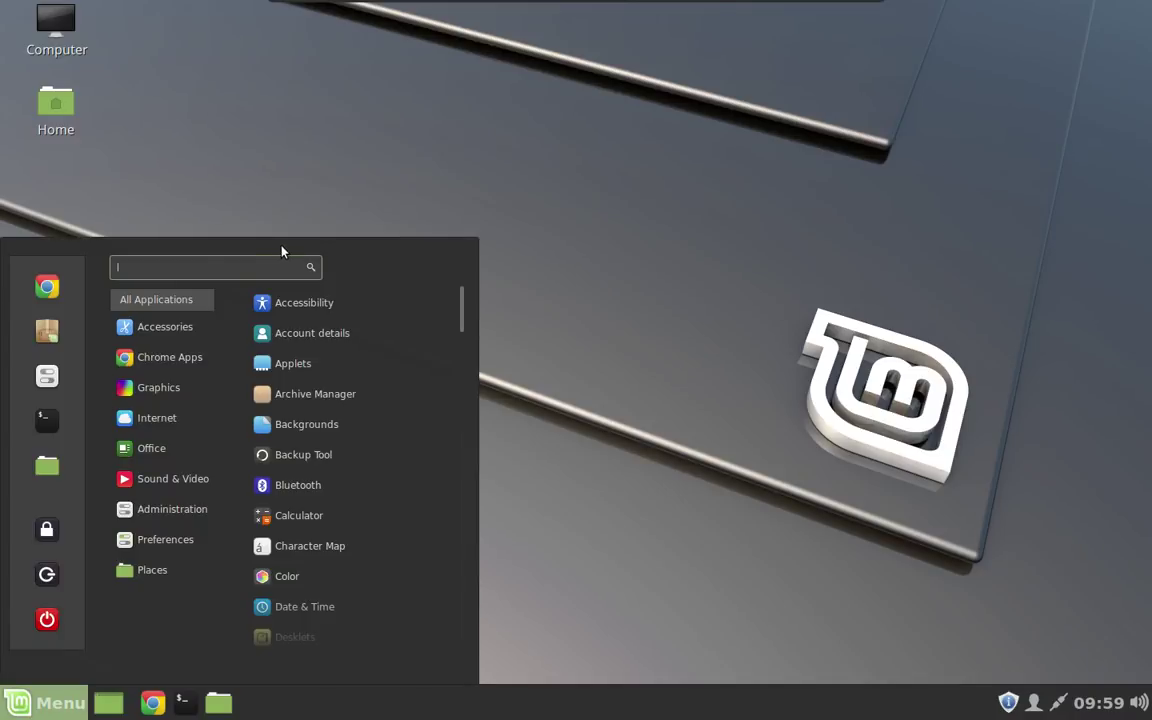
type("time")
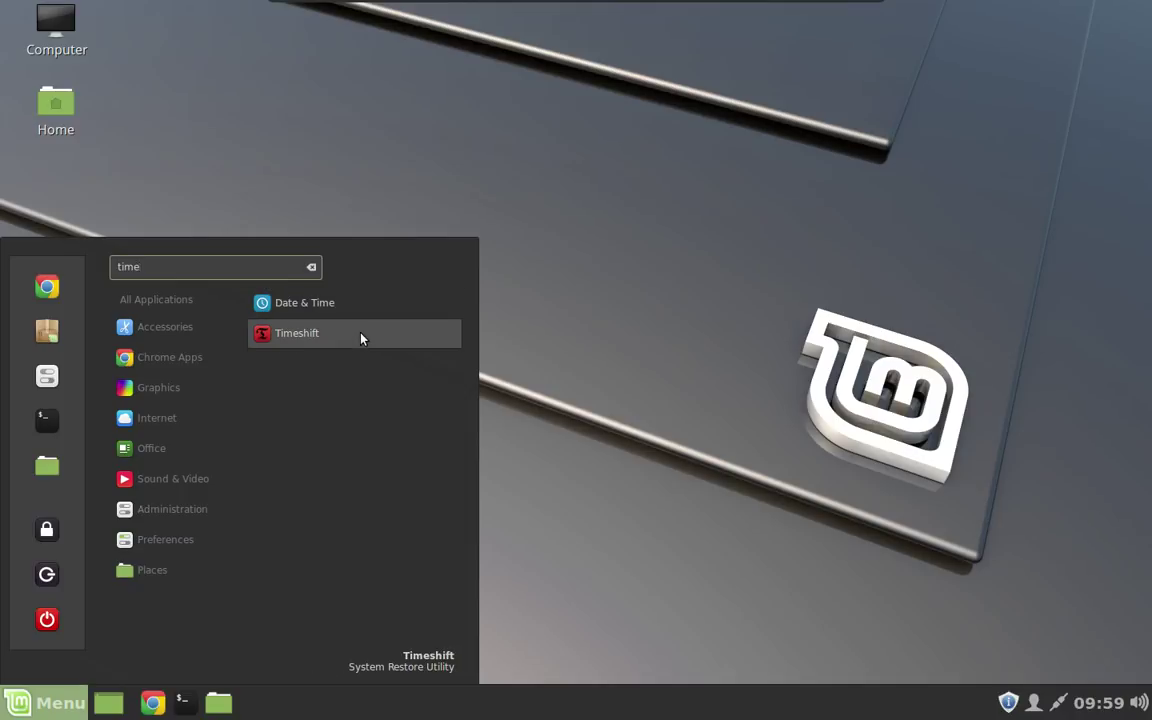
left_click(362, 336)
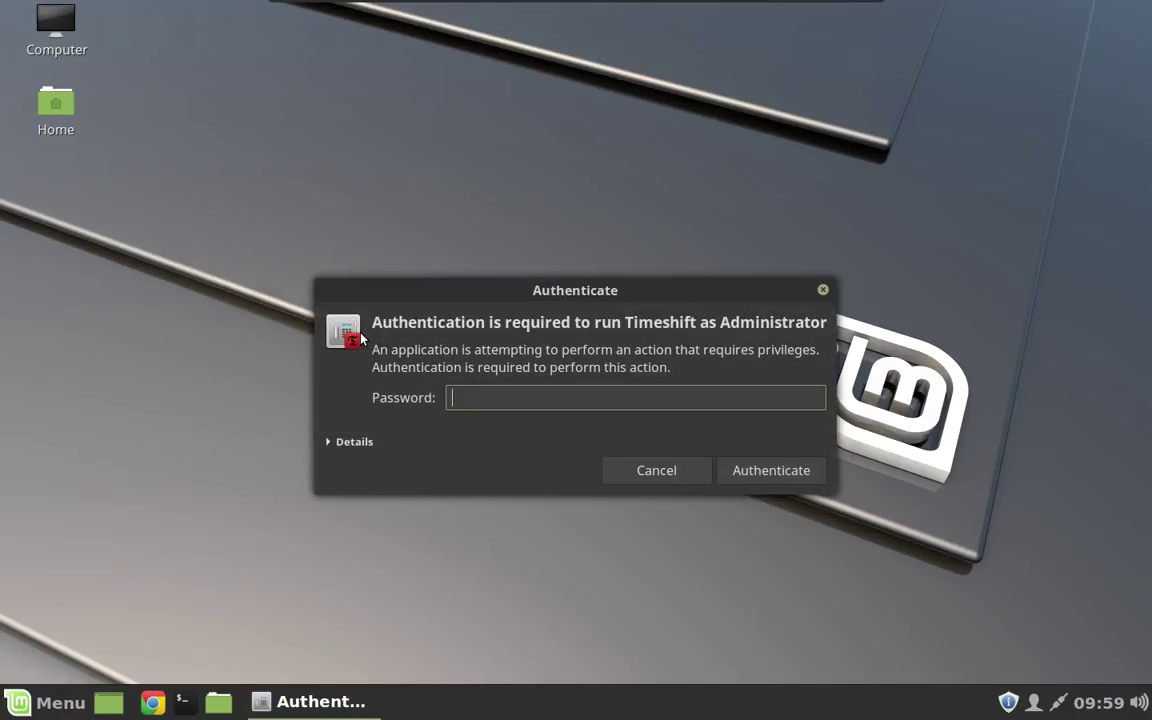
type("********")
key("Return")
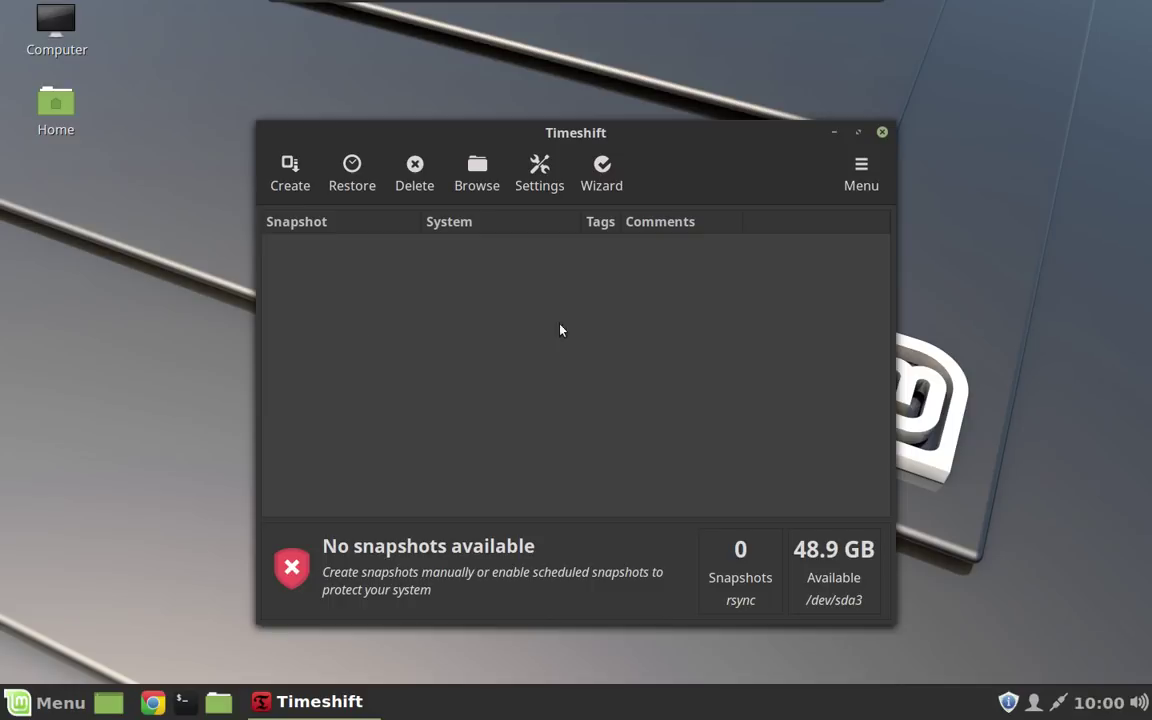
Step: Run the Timeshift setup wizard with RSYNC as the snapshot type and sda3 as the snapshot location
left_click(592, 175)
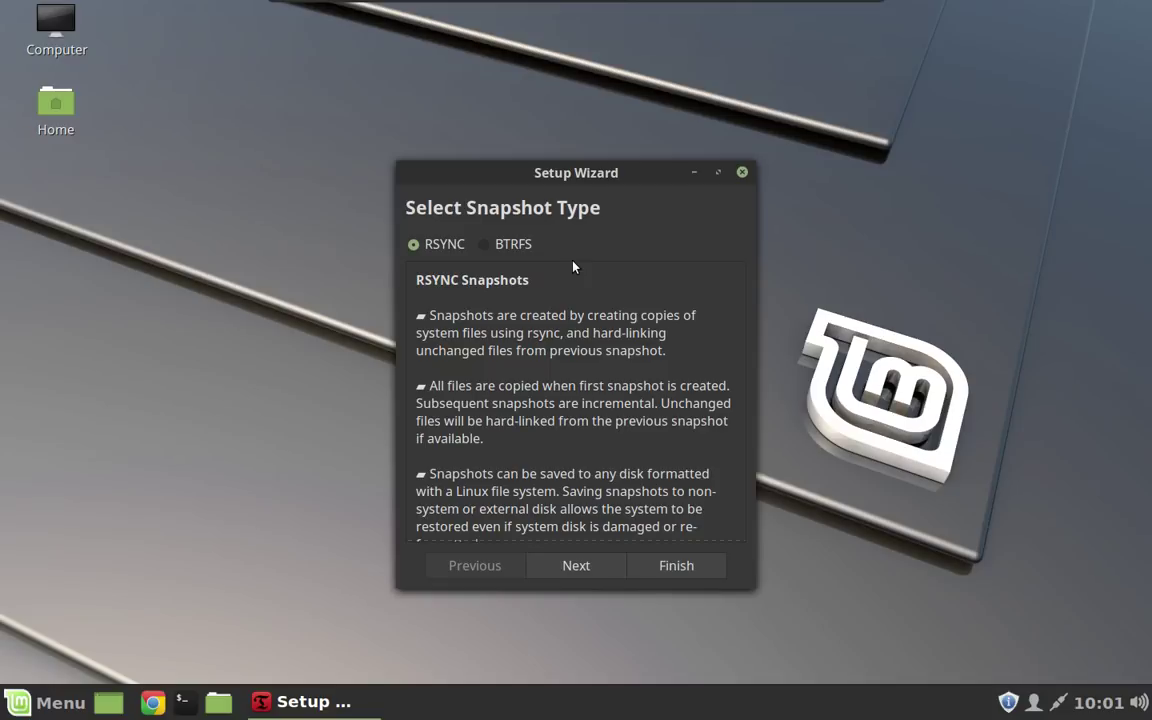
left_click(595, 567)
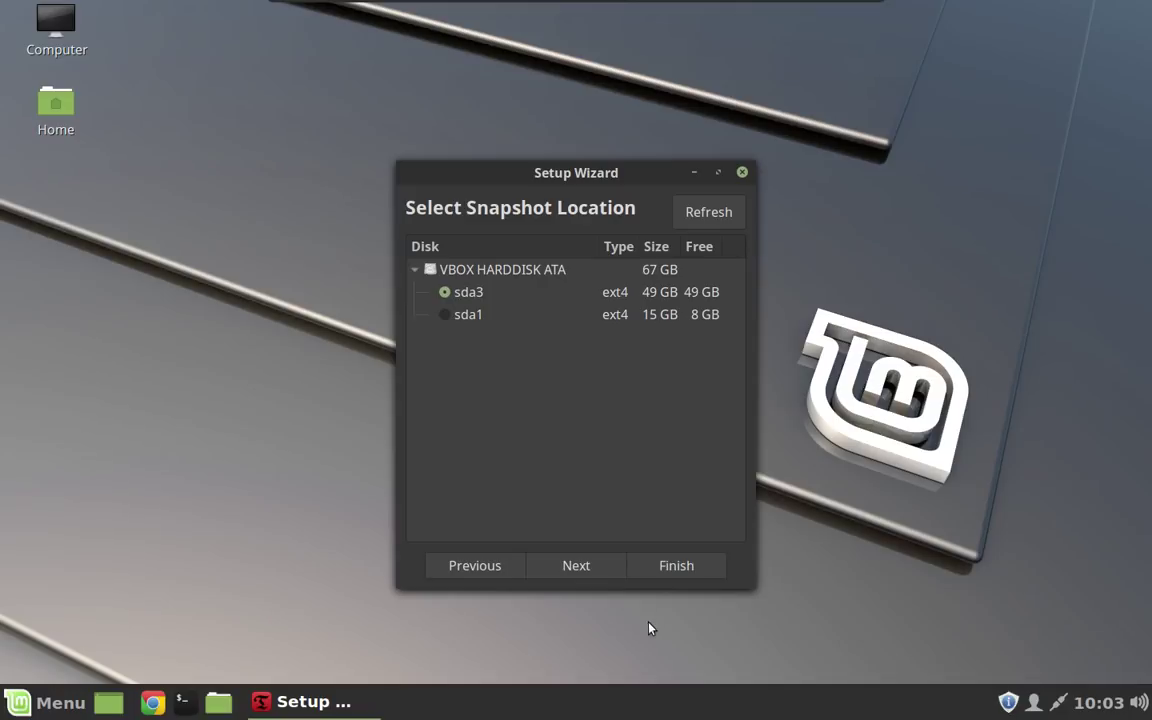
left_click(585, 566)
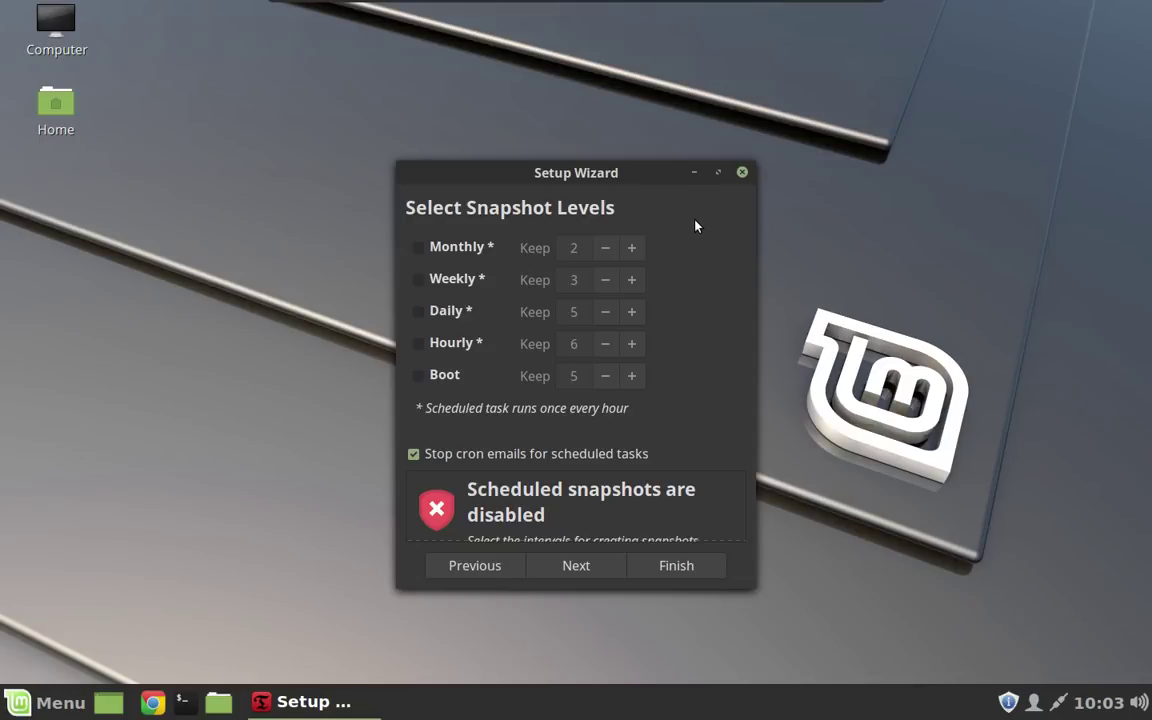
Step: Enable the daily, weekly and monthly snapshot levels with their default keep counts and finish the setup wizard
left_click(443, 310)
left_click(432, 280)
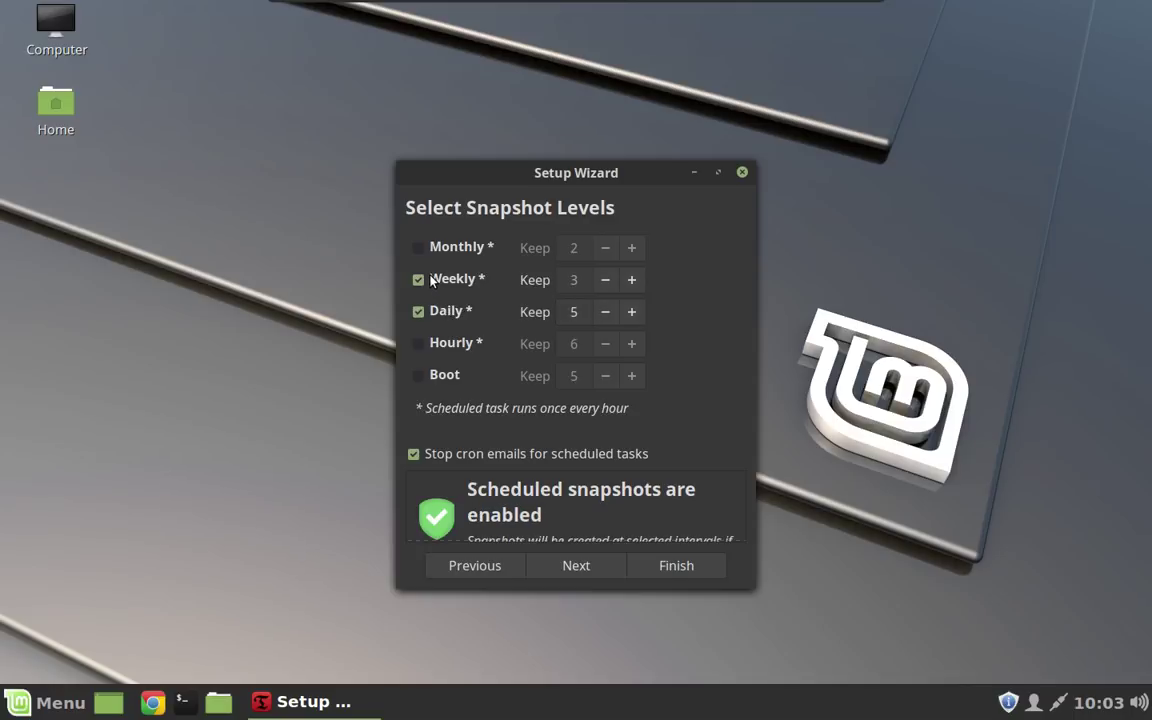
left_click(420, 247)
mouse_move(535, 322)
left_click(585, 572)
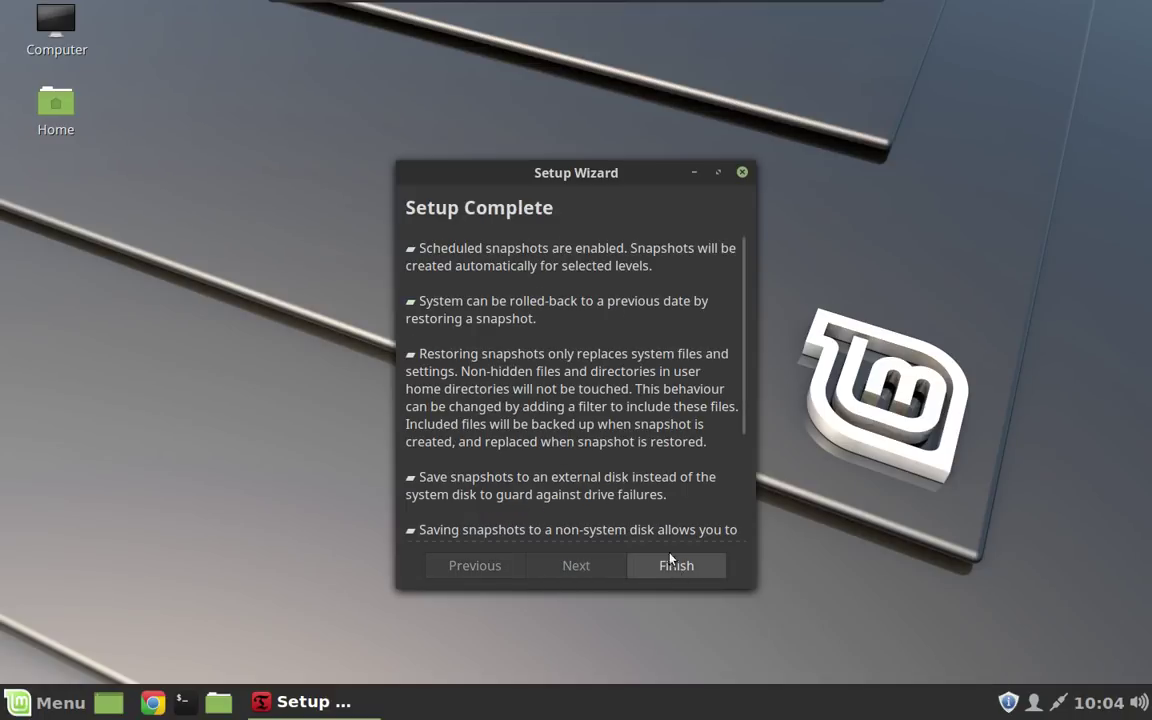
scroll(657, 444, "down", 3)
scroll(657, 445, "up", 3)
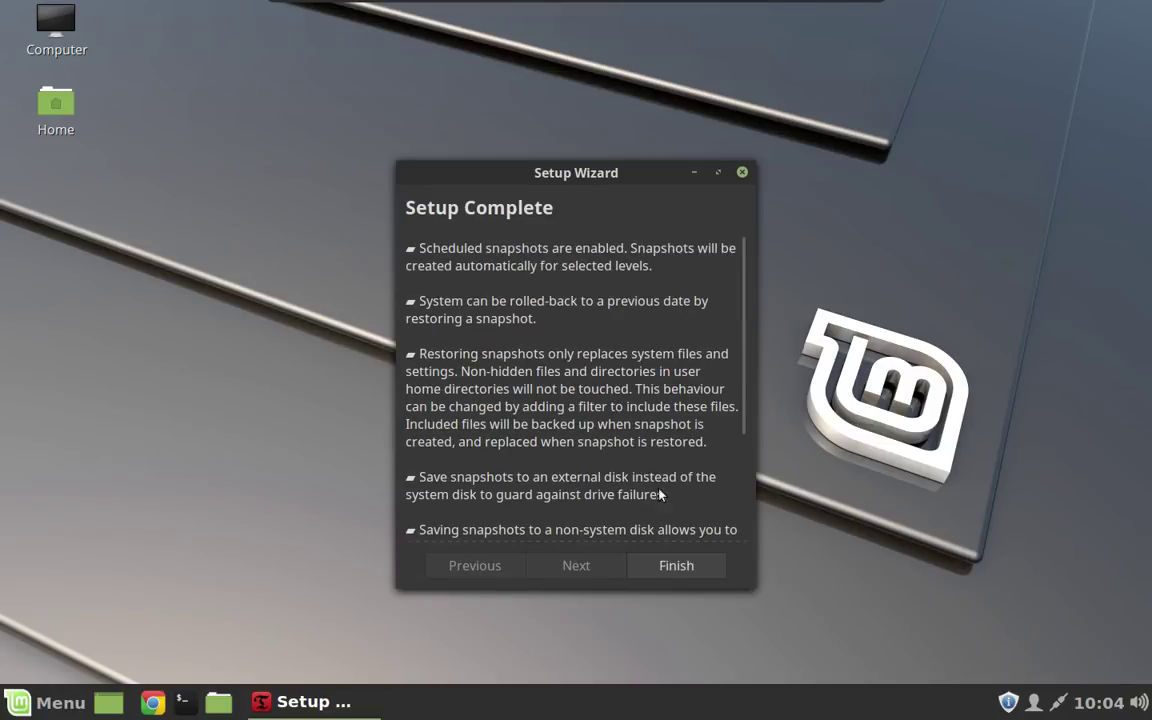
left_click(677, 566)
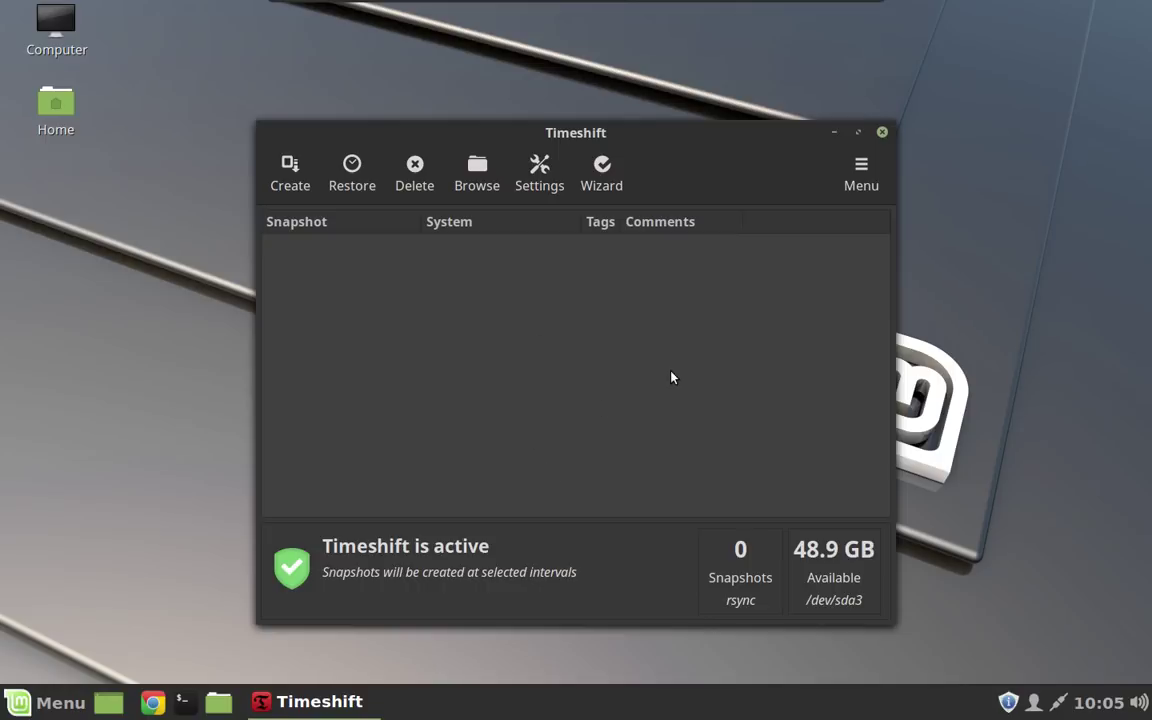
Step: Create an on-demand system snapshot and give it the comment "1st"
left_click(288, 172)
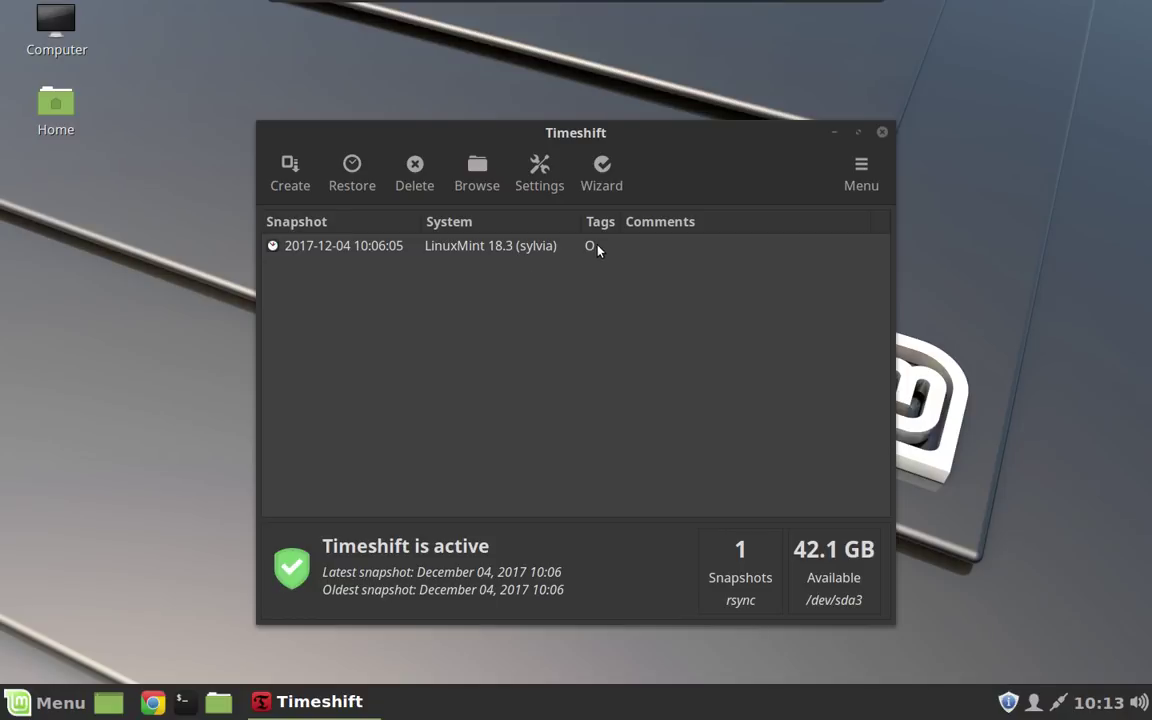
left_click(678, 249)
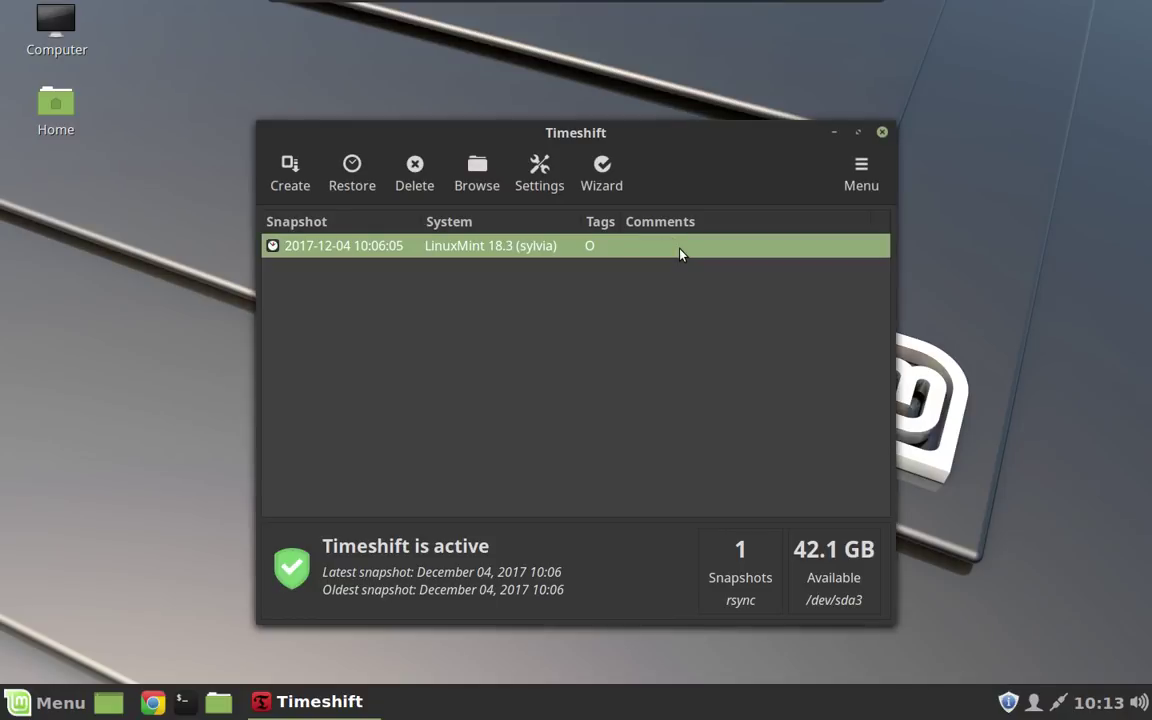
left_click(680, 249)
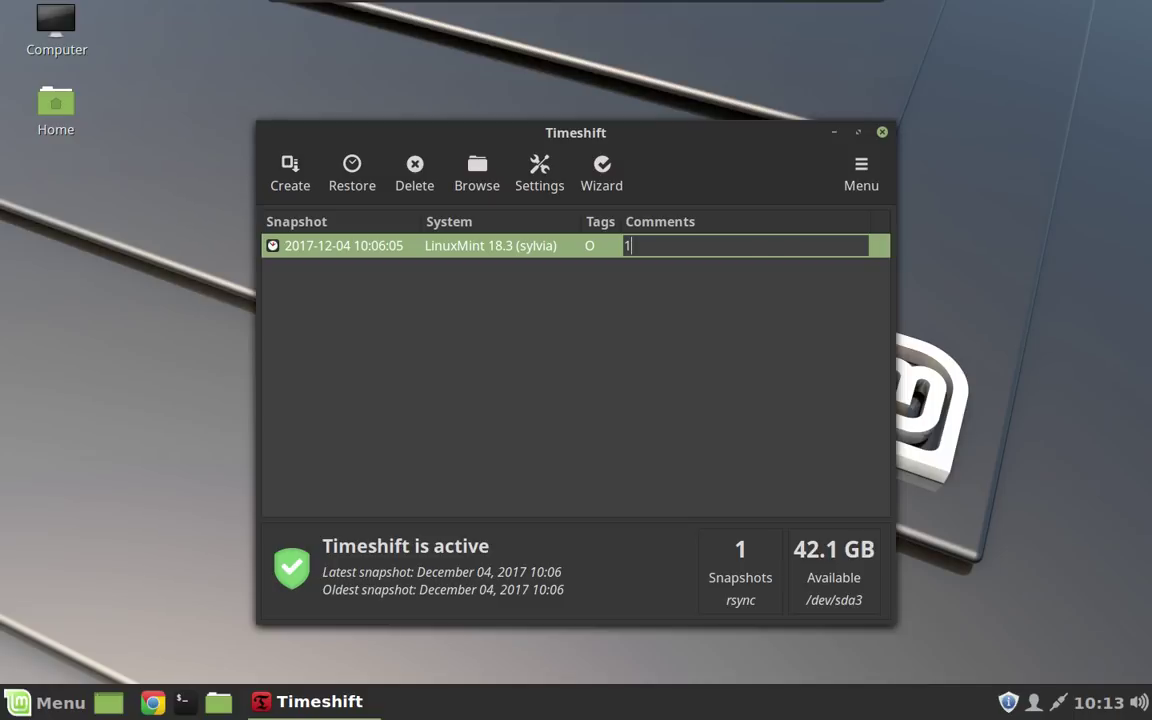
type("st")
key("Return")
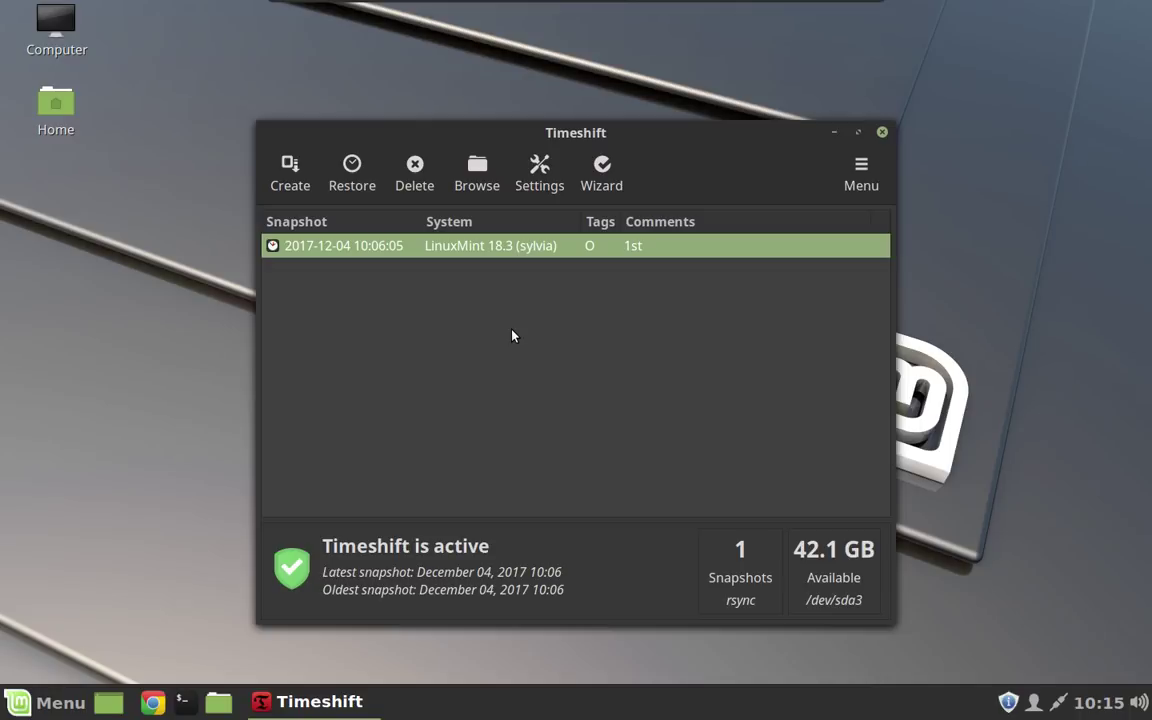
Step: Browse the file system to /home/timeshift, examine its snapshots folder and the scheduled snapshot folders, and close the file manager
left_click(57, 50)
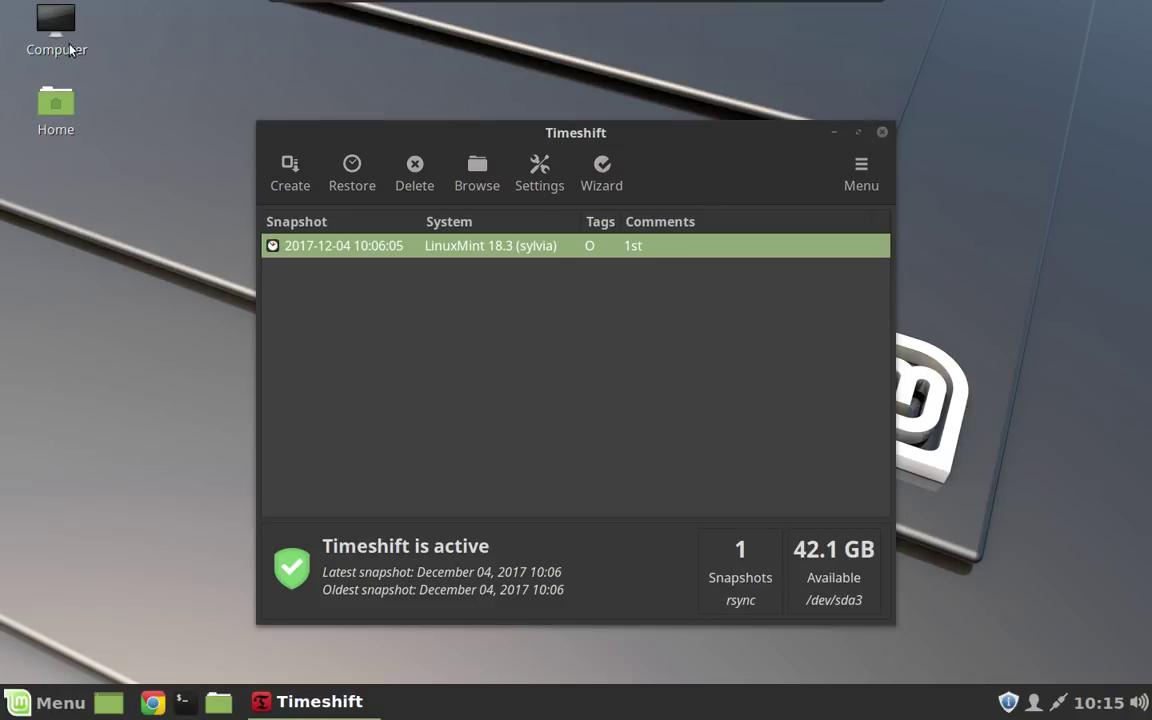
double_click(57, 40)
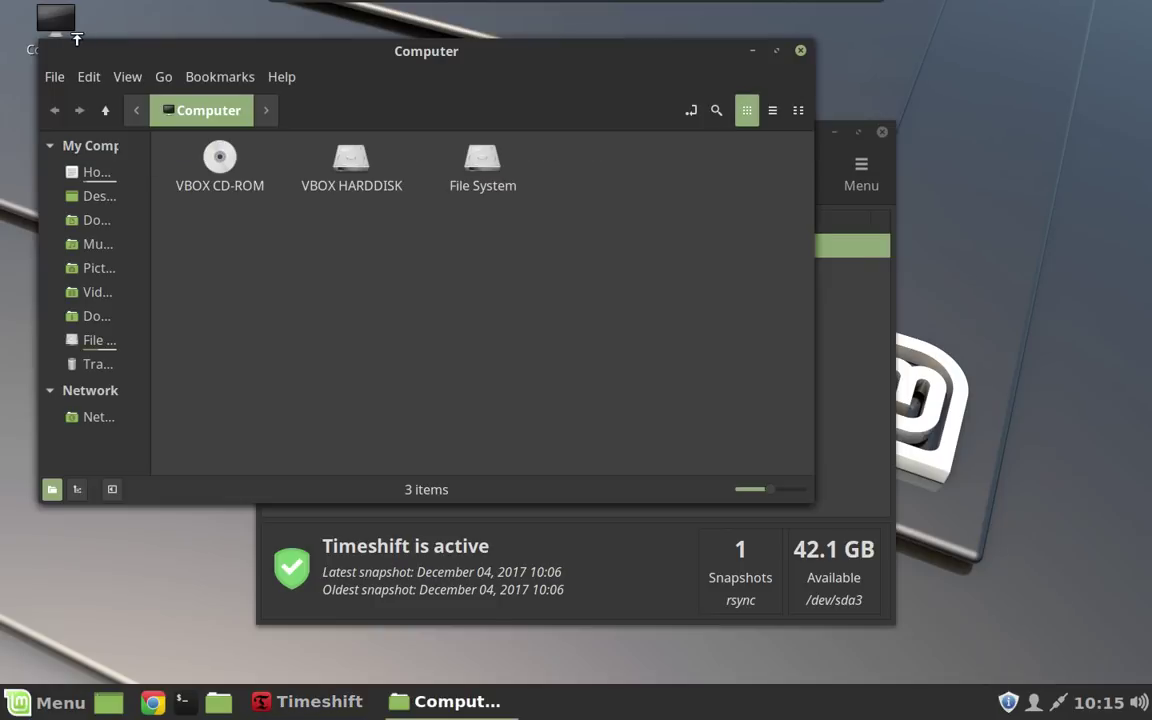
double_click(476, 180)
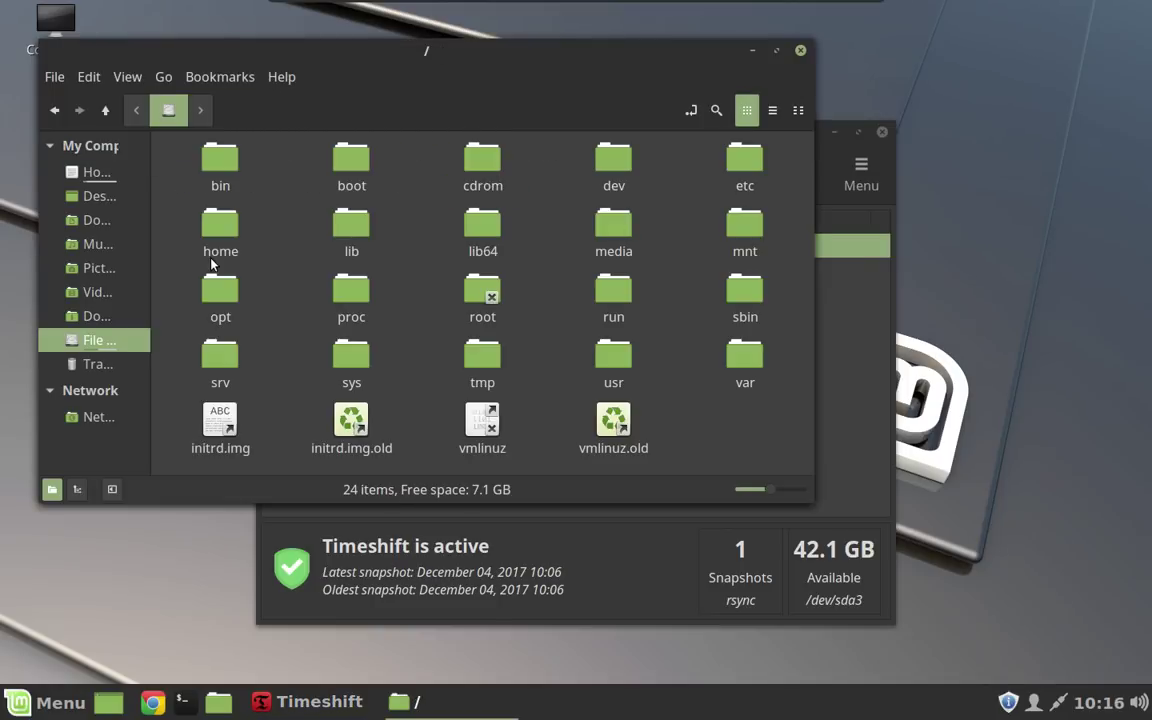
double_click(218, 235)
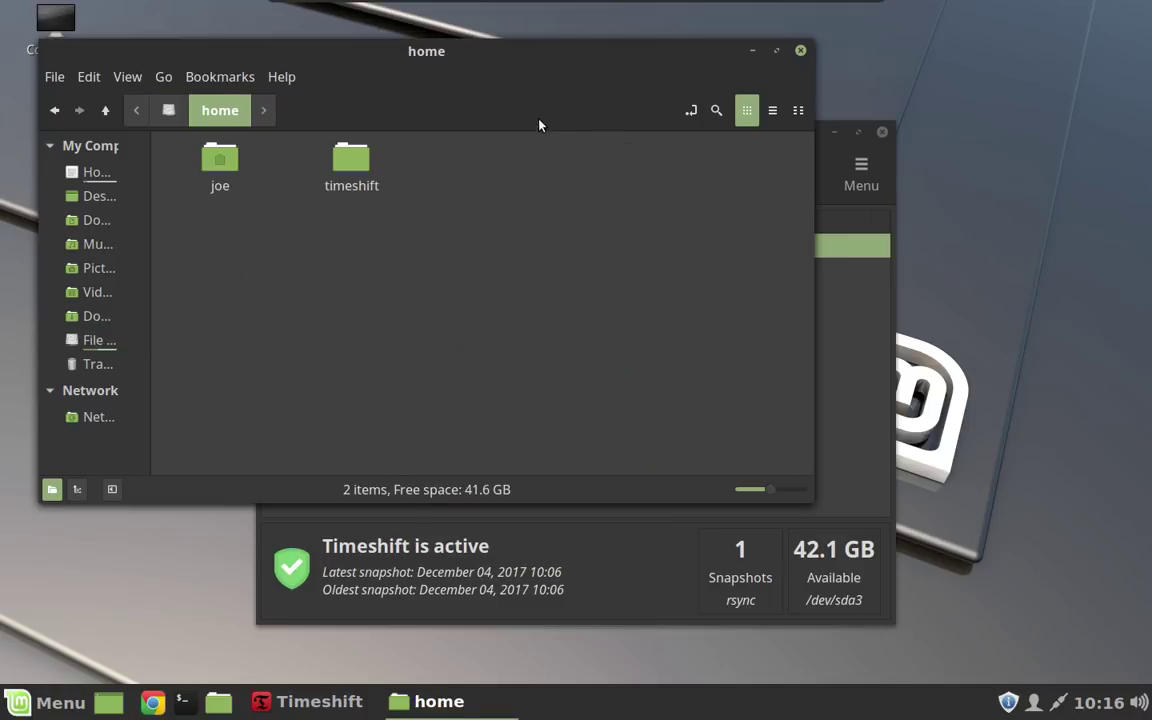
left_click_drag(487, 55, 630, 105)
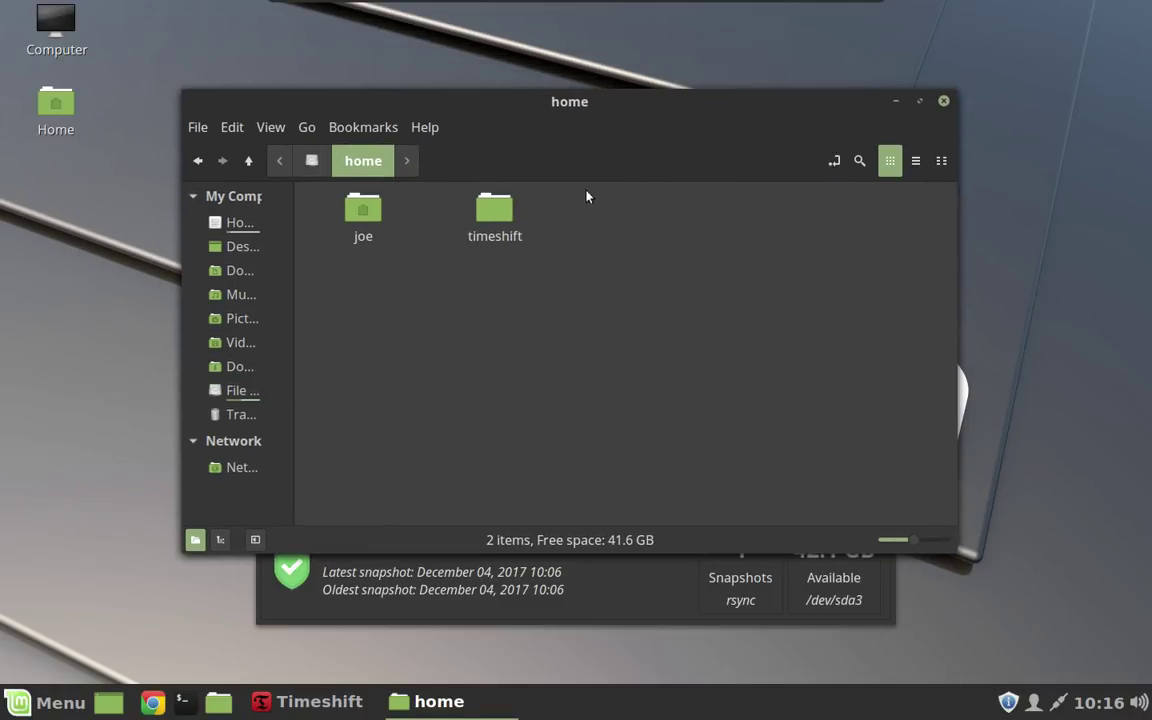
double_click(488, 231)
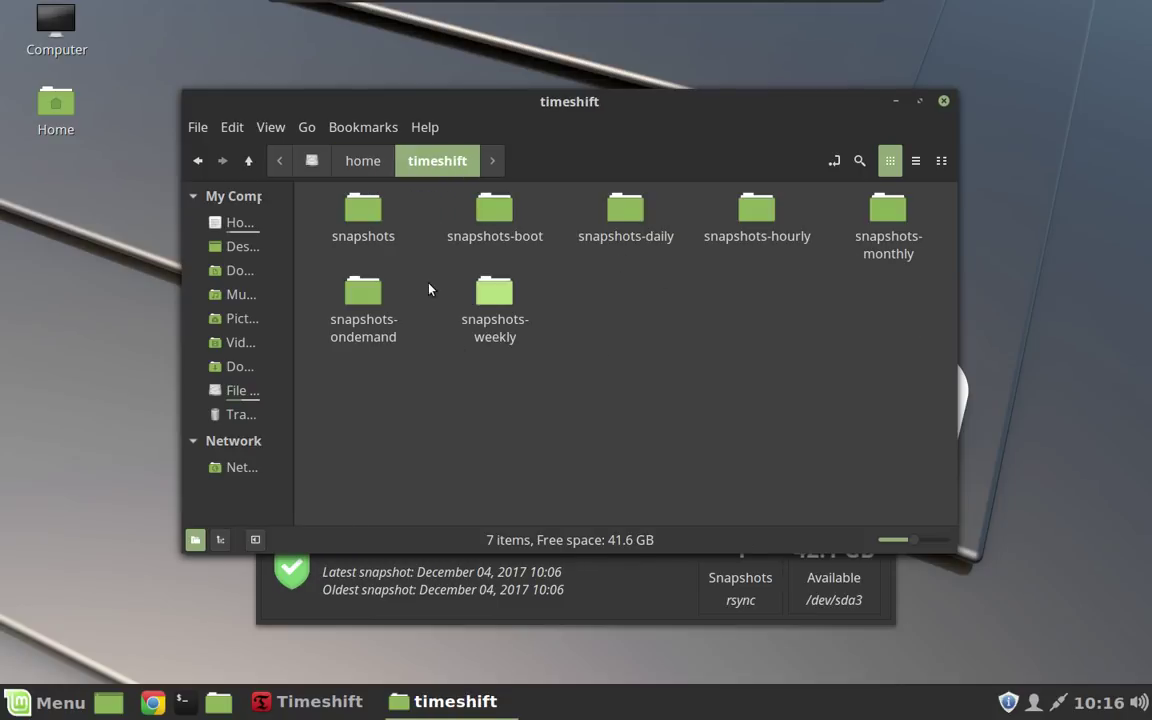
double_click(360, 222)
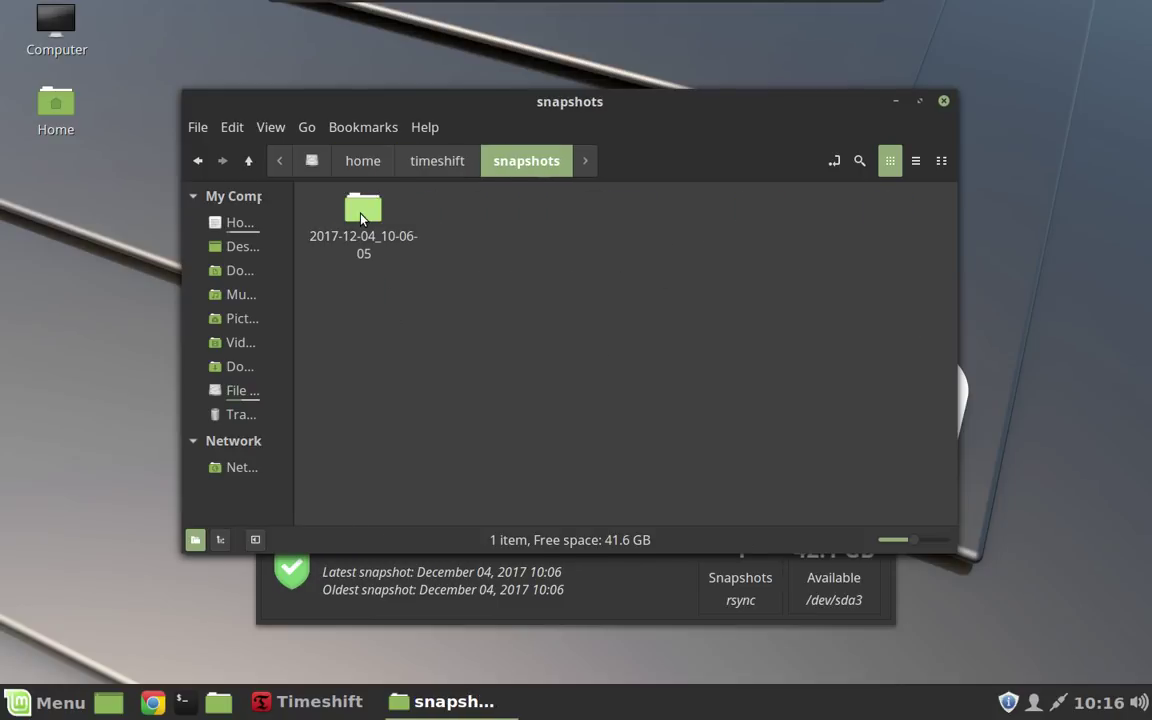
left_click(439, 164)
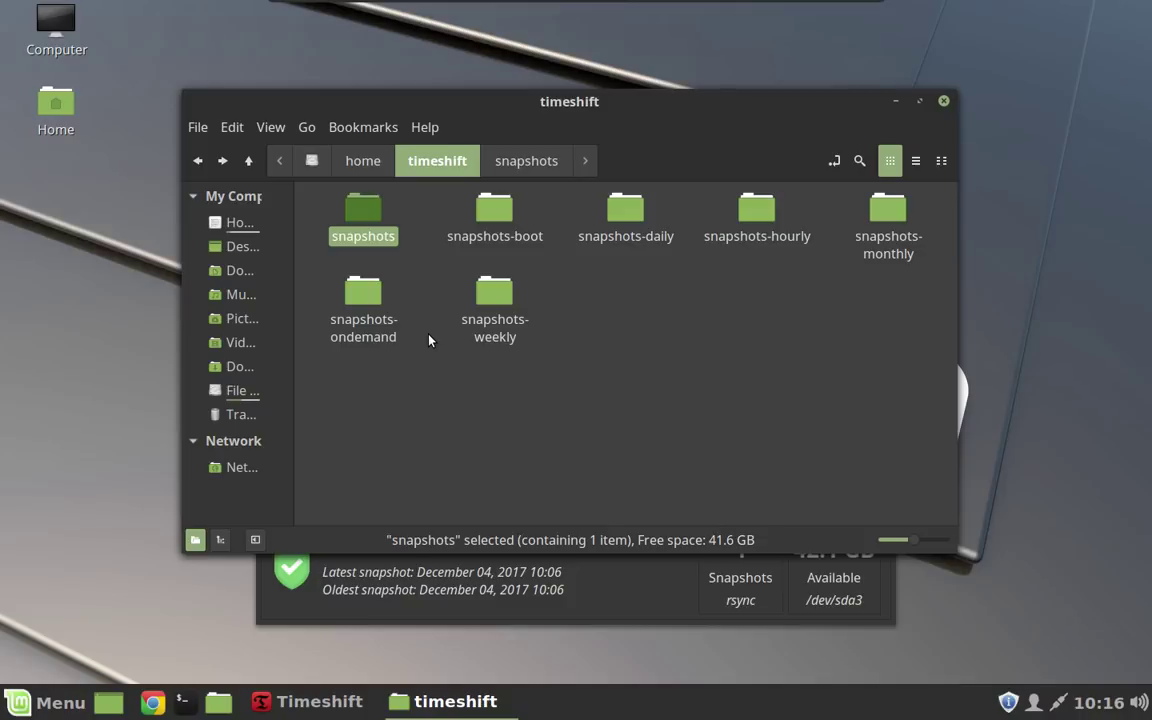
left_click(944, 102)
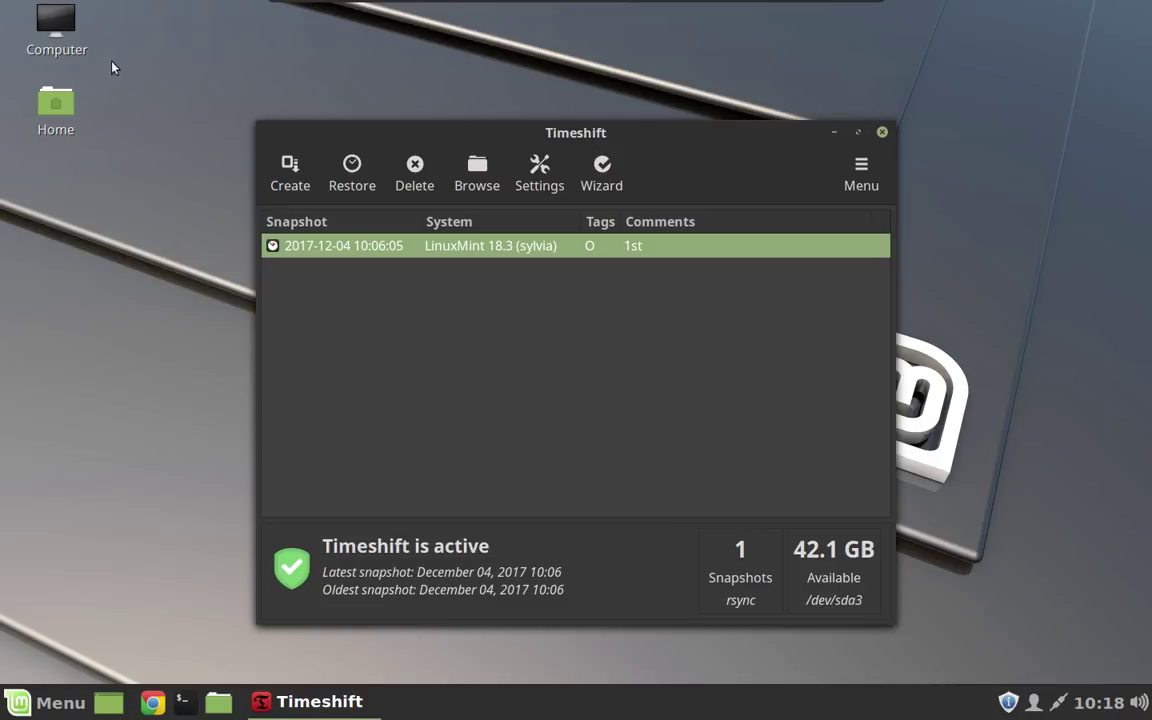
Step: Switch to a new terminal window, make it full screen and enlarge its text by two zoom levels
left_click(287, 18)
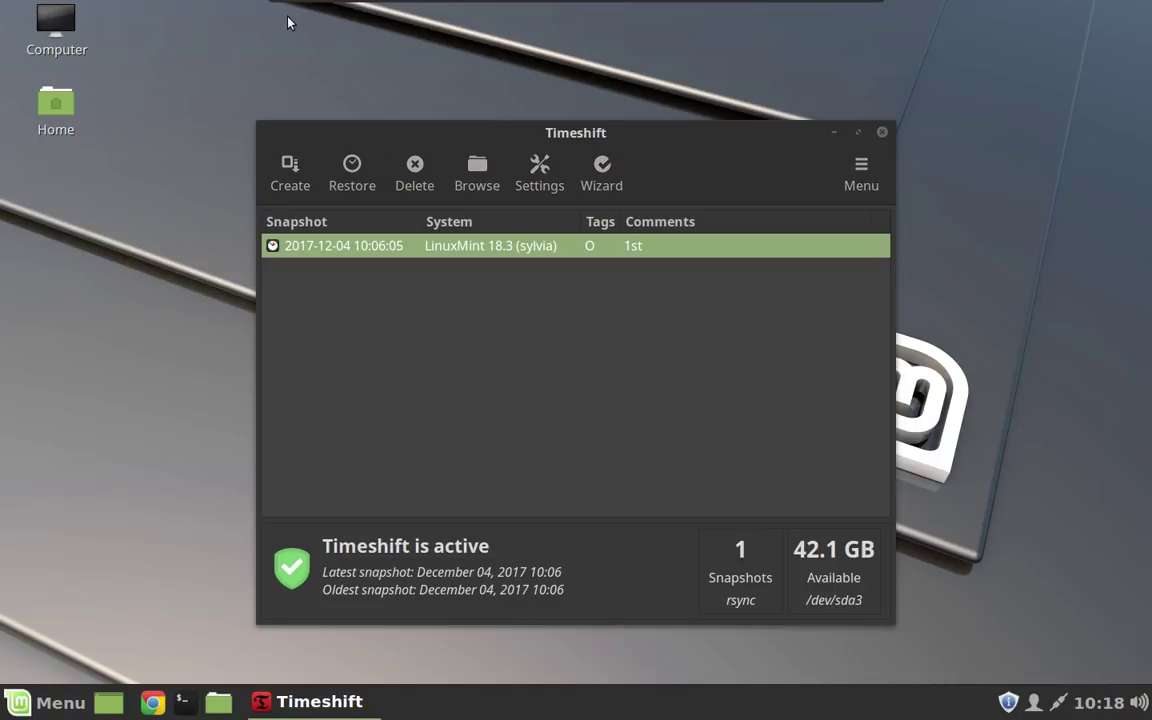
key("ctrl+alt+t")
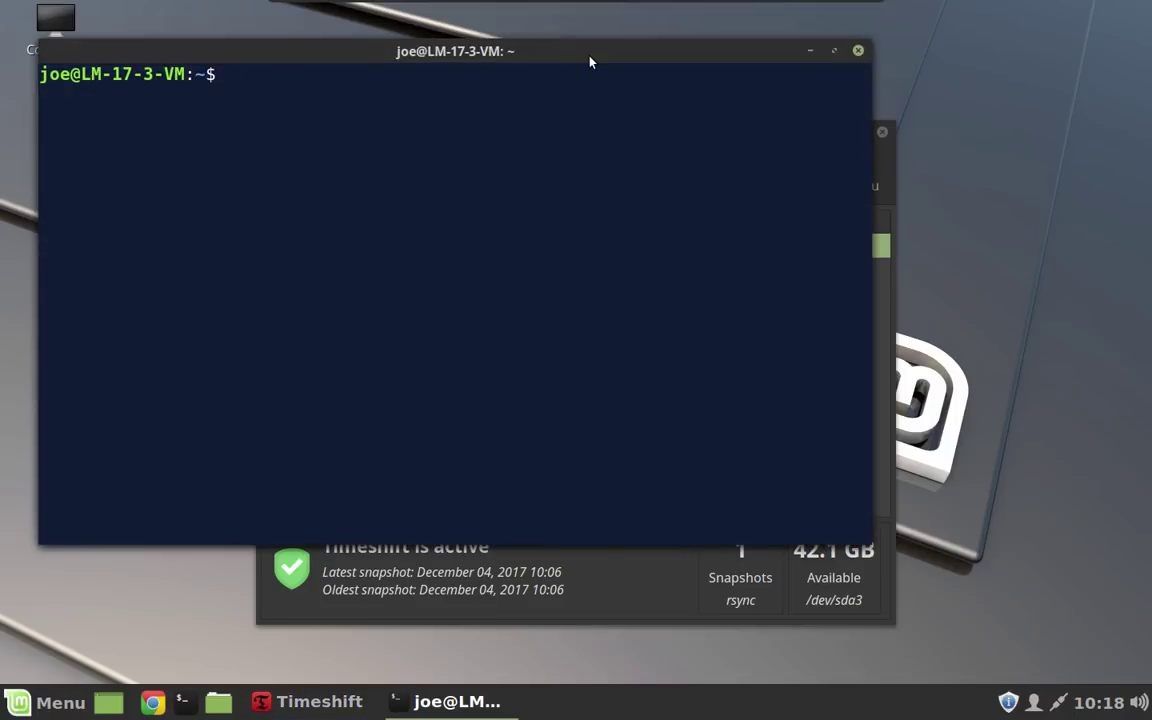
left_click_drag(591, 53, 710, 123)
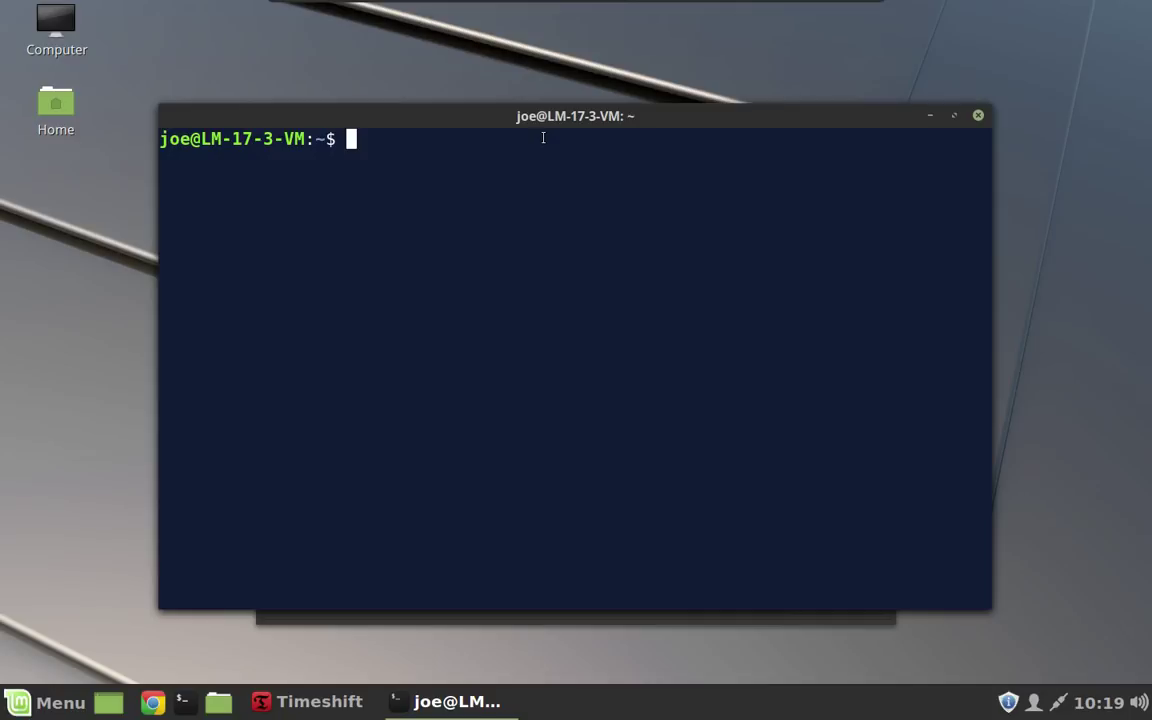
key("F11")
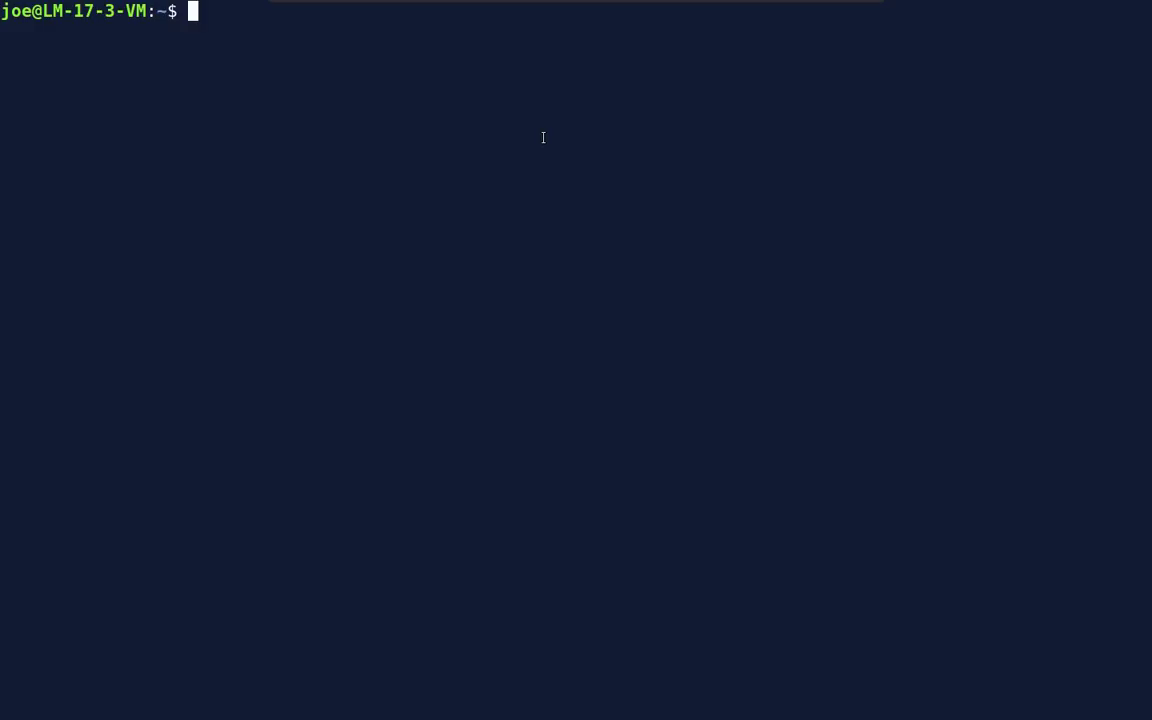
key("ctrl+plus")
key("ctrl+plus")
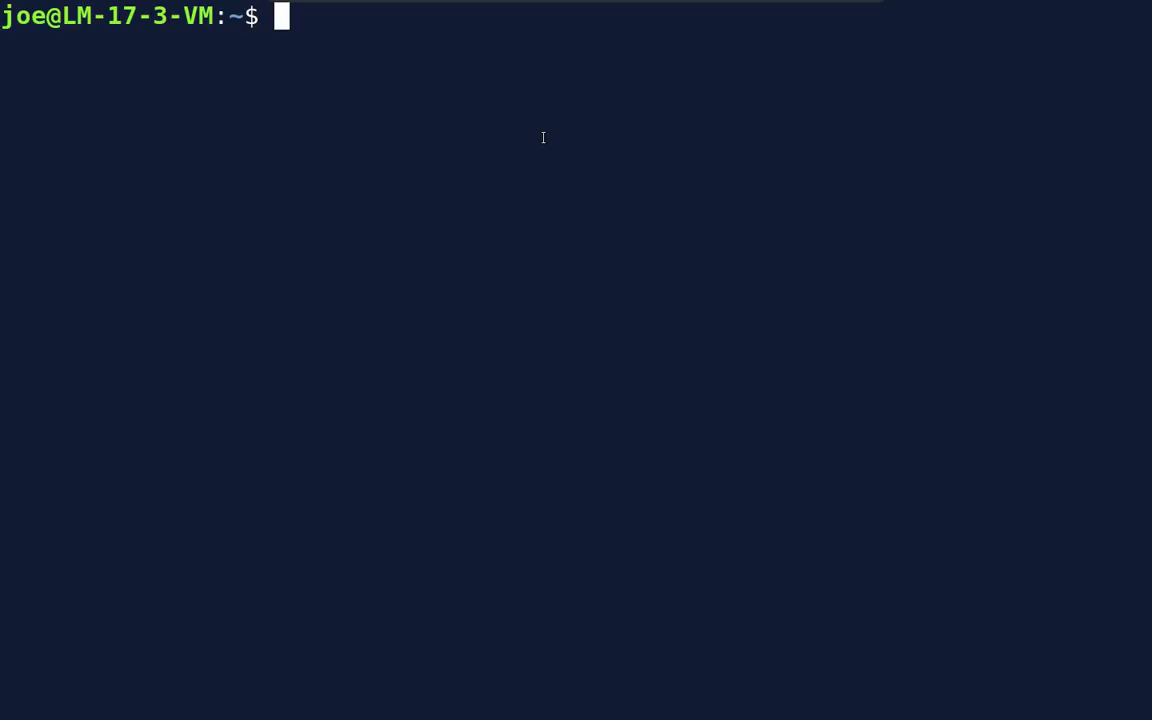
Step: Start a root shell with sudo -s and enter the account password
type("sudo -")
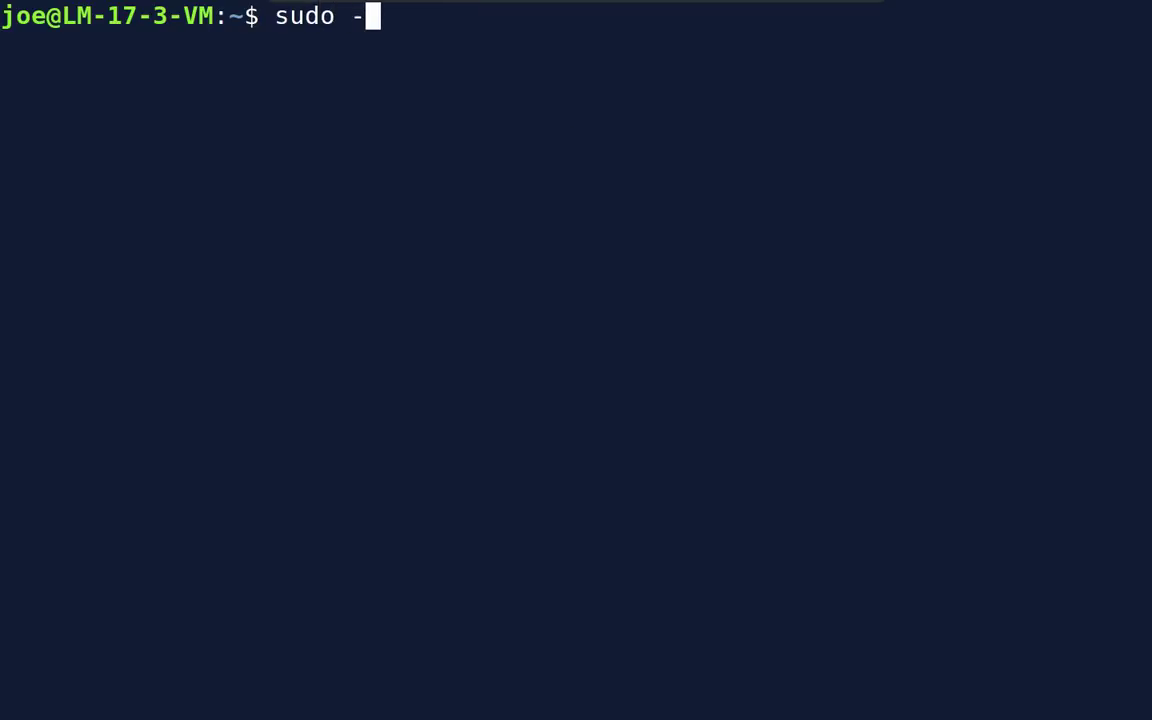
type("s")
key("Return")
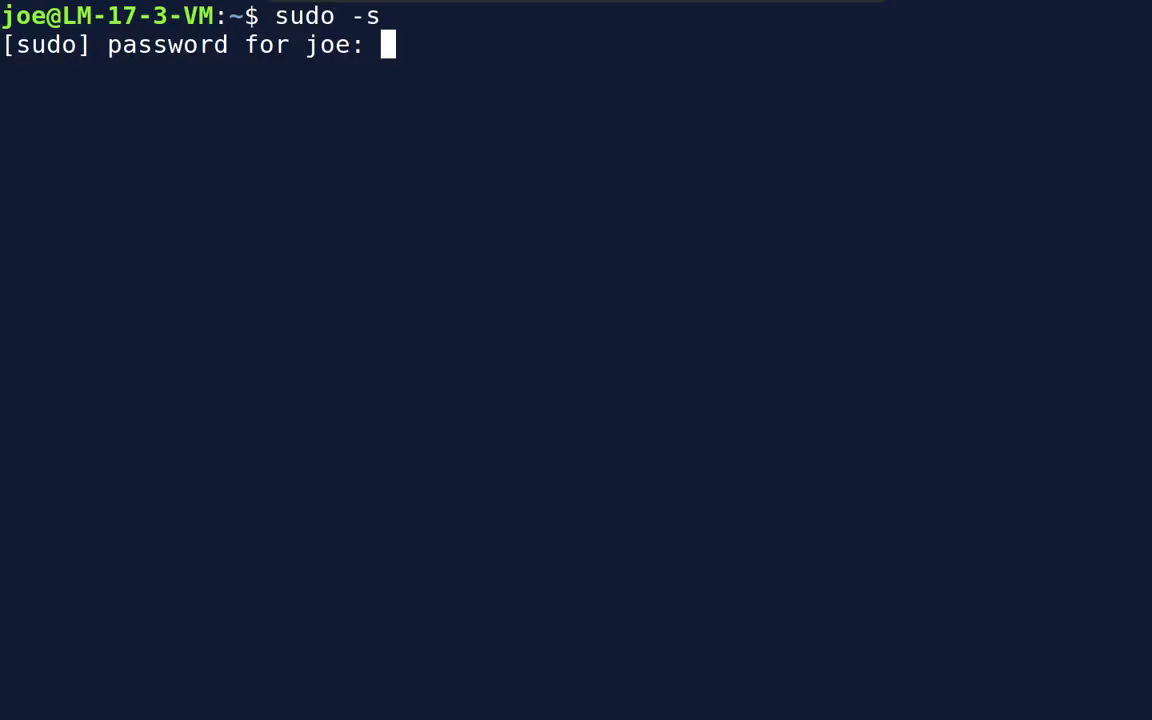
key("Return")
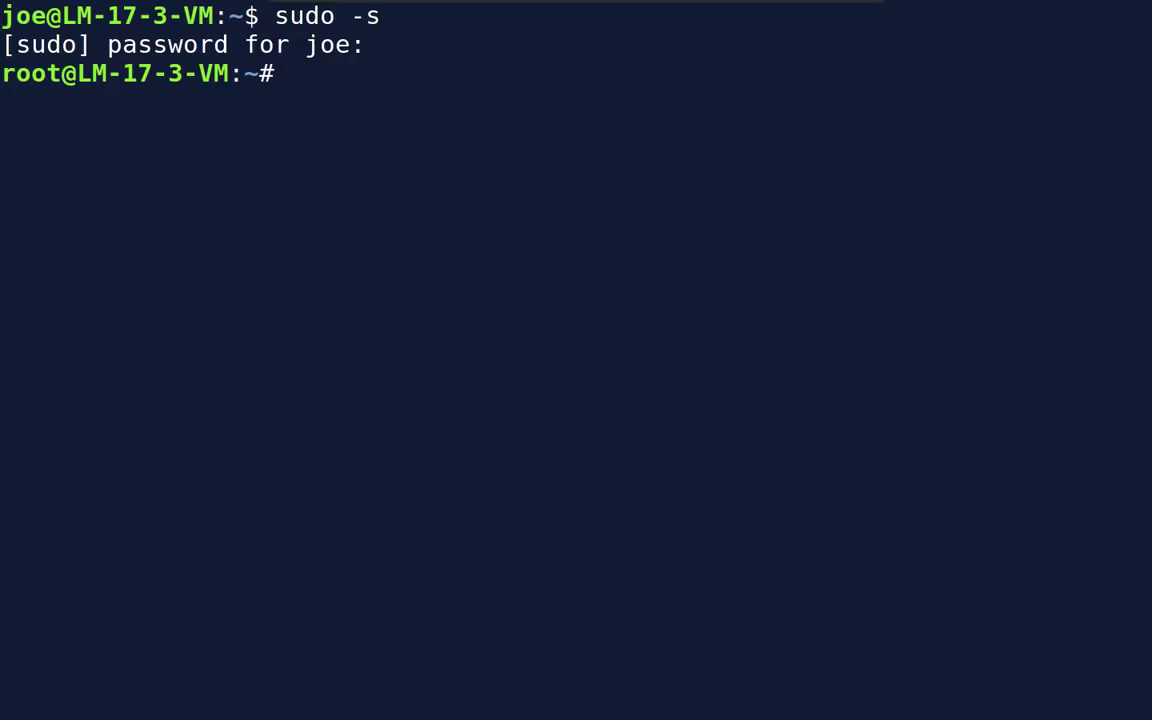
Step: Delete the boot directory with rm -rf /boot/ and list all entries of the root directory with ls / -a
type("rm -rf /boot/")
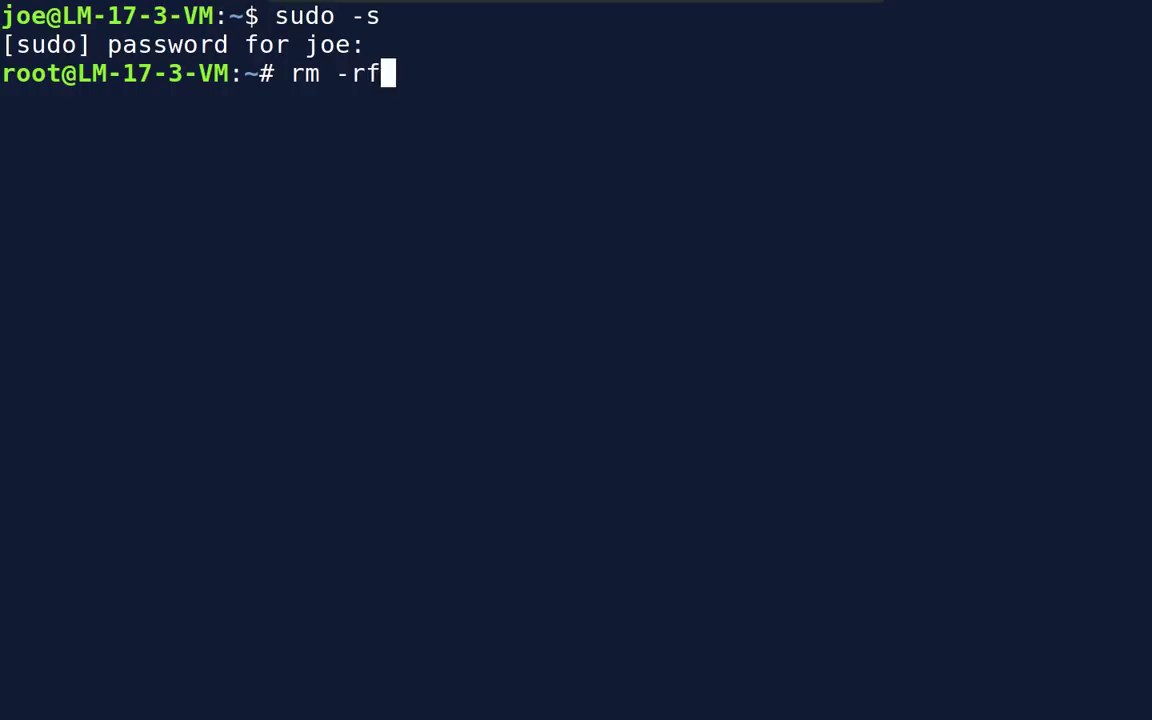
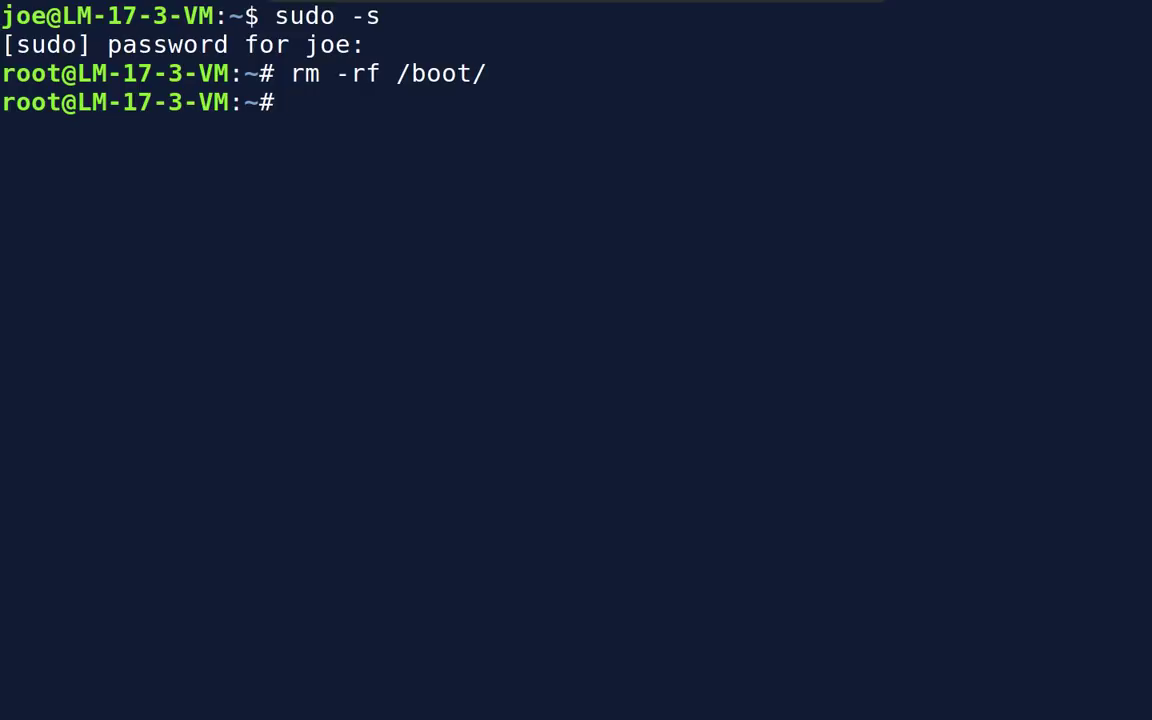
type("ls / ")
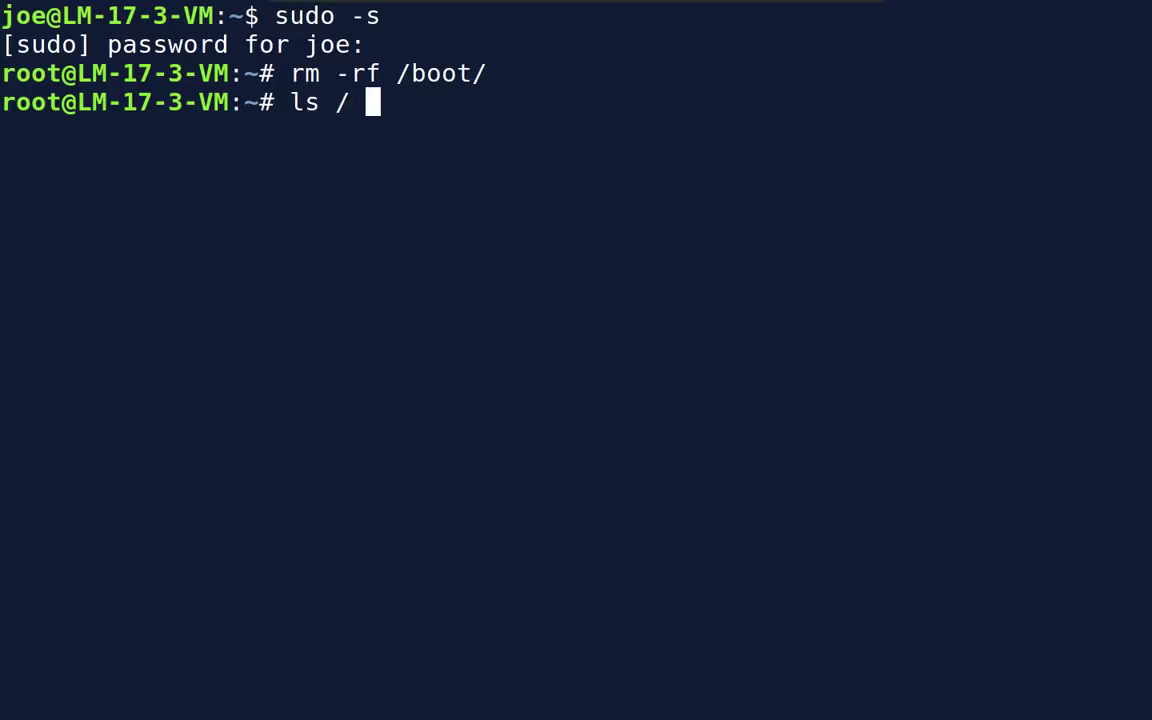
type("-a")
key("Return")
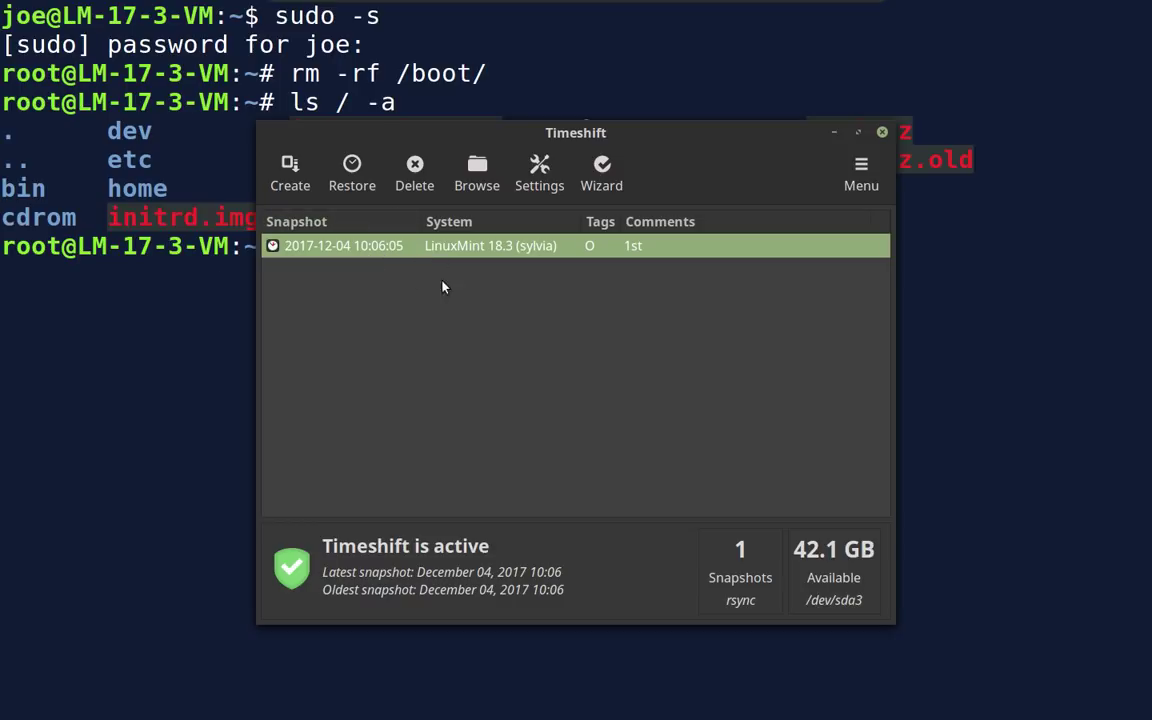
Step: Switch to Timeshift and restore the "1st" snapshot to the pre-selected devices, reviewing the bootloader options and accepting the disclaimer
left_click(352, 177)
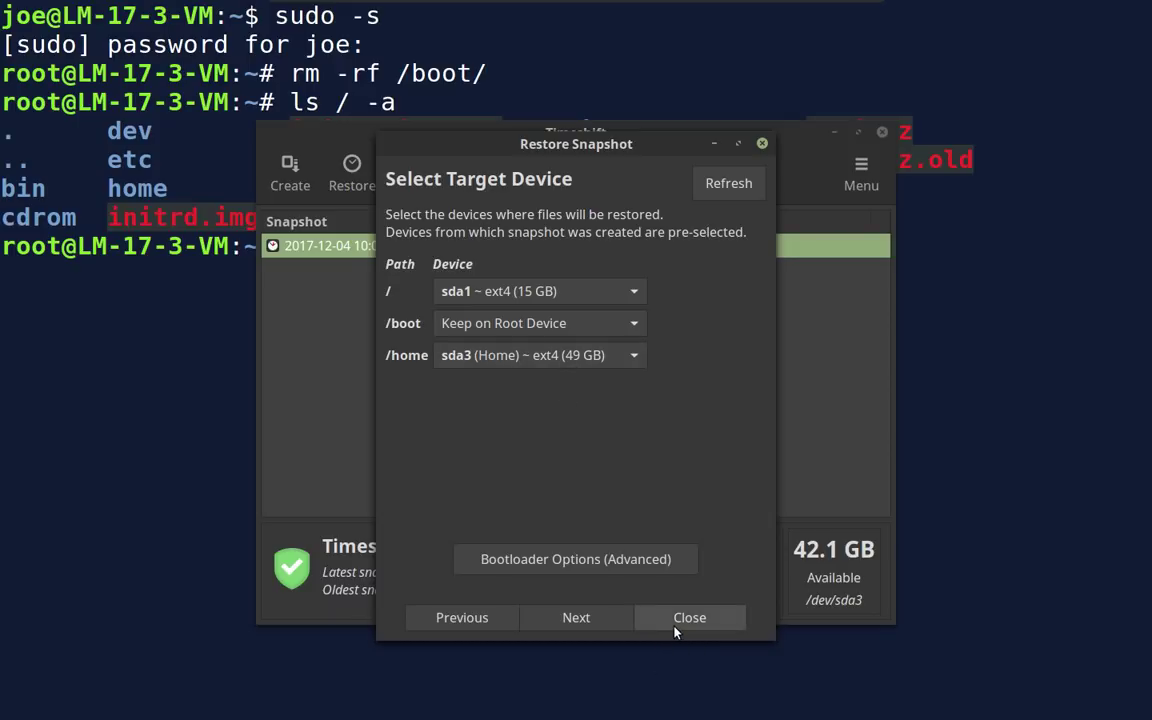
left_click(617, 563)
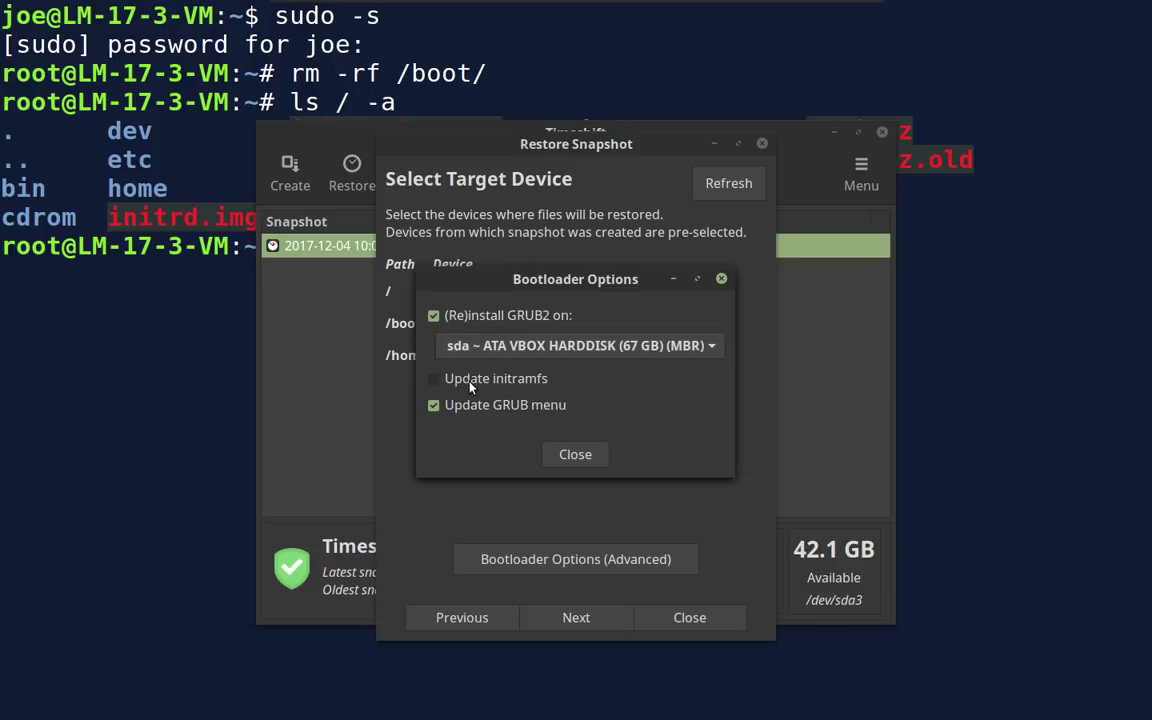
mouse_move(489, 375)
left_click(575, 454)
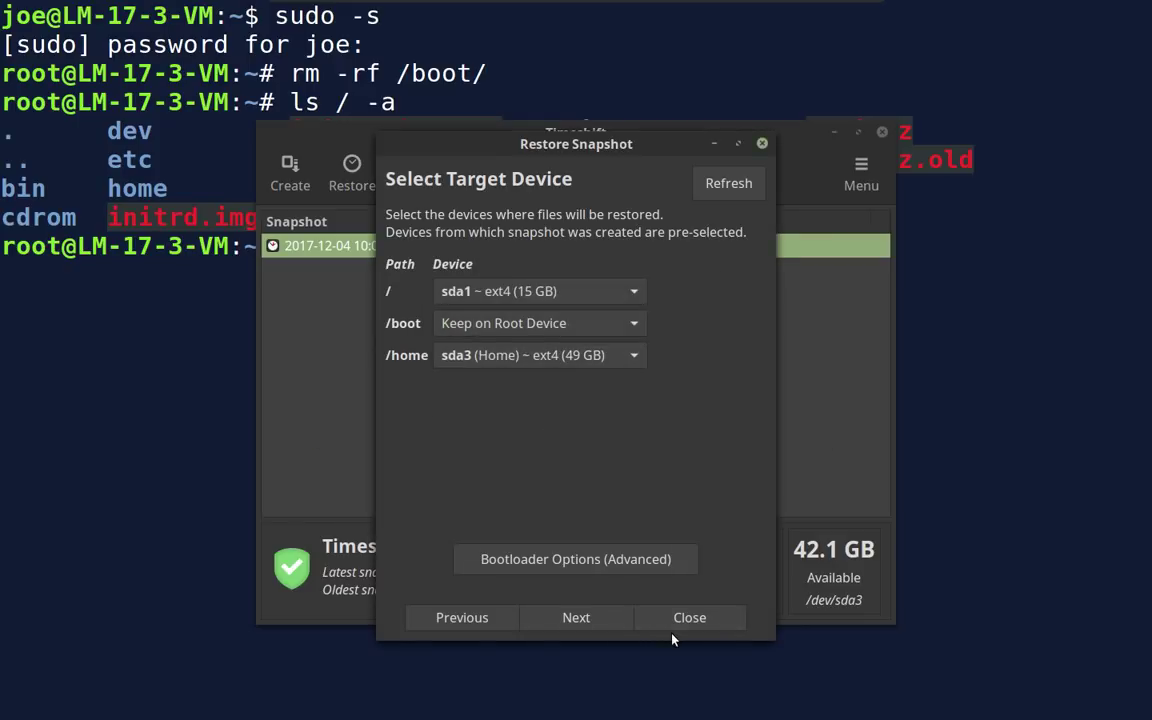
left_click(594, 624)
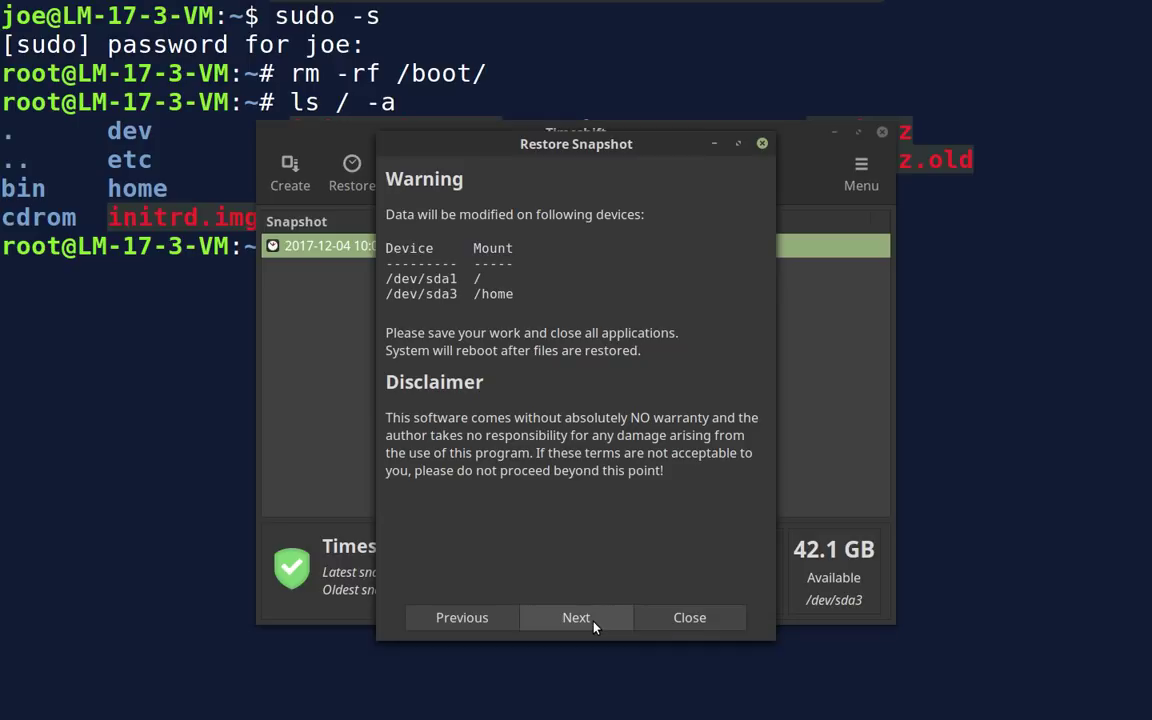
left_click(594, 619)
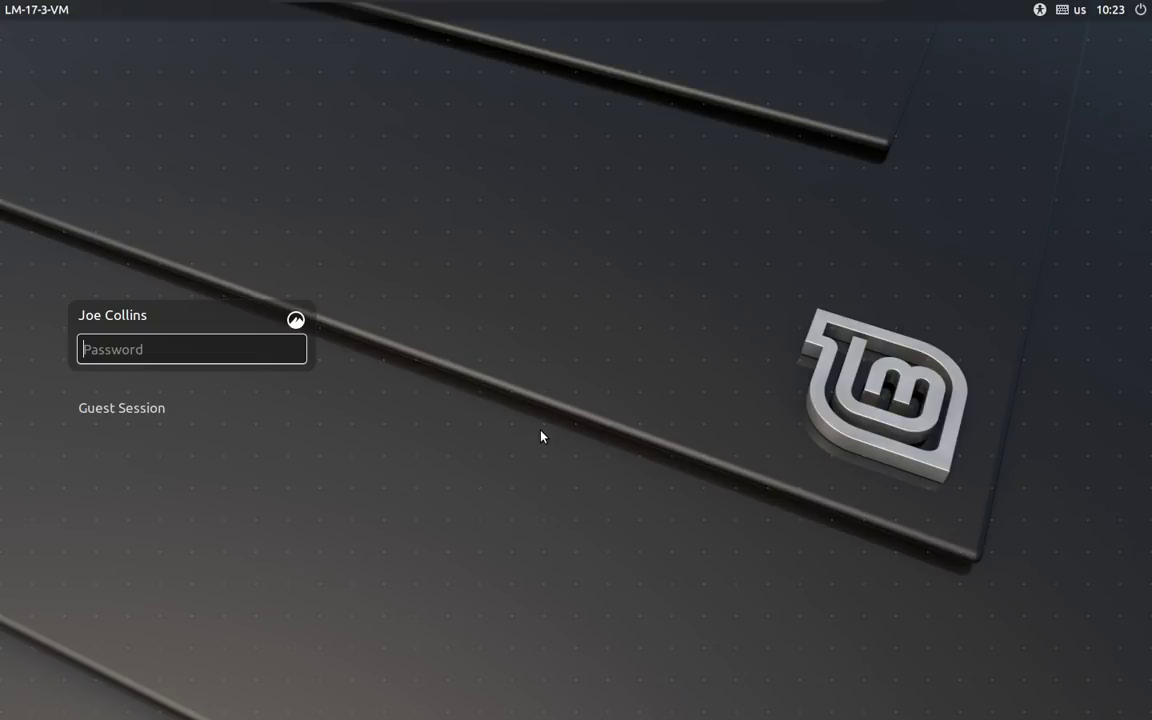
Step: Log in to the desktop session with the account password
type("•••••••")
key("Return")
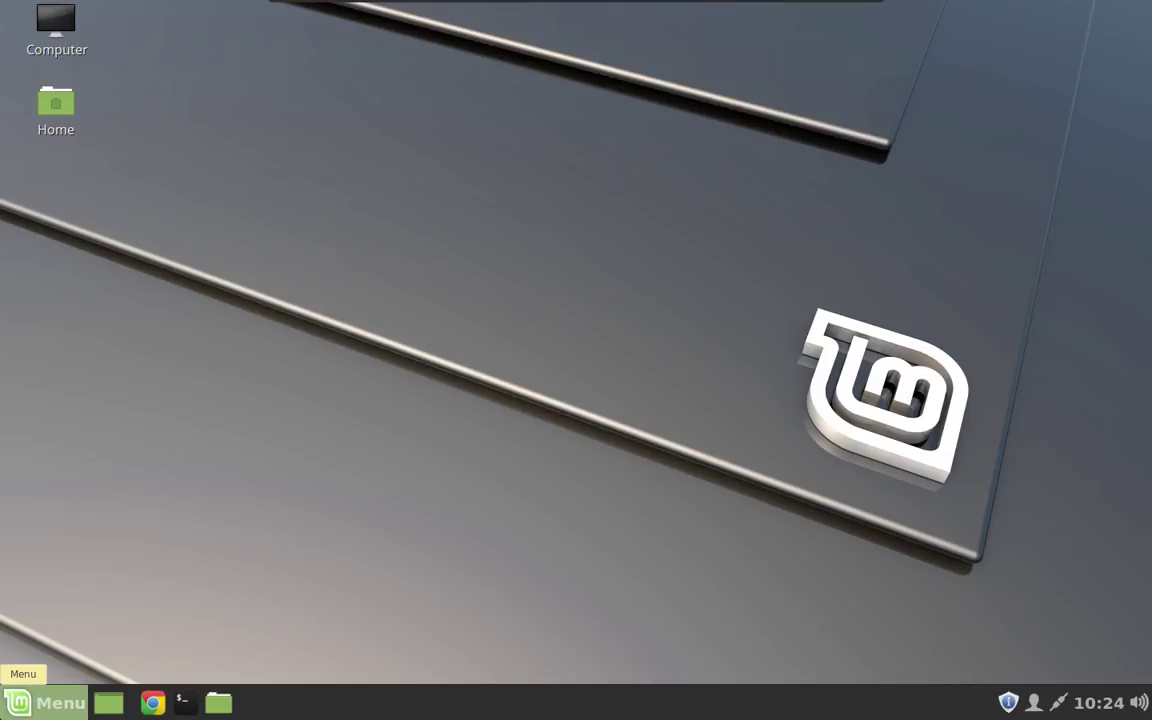
Step: Find Timeshift by searching the installed applications for "time", launch it and authenticate with the account password
left_click(40, 702)
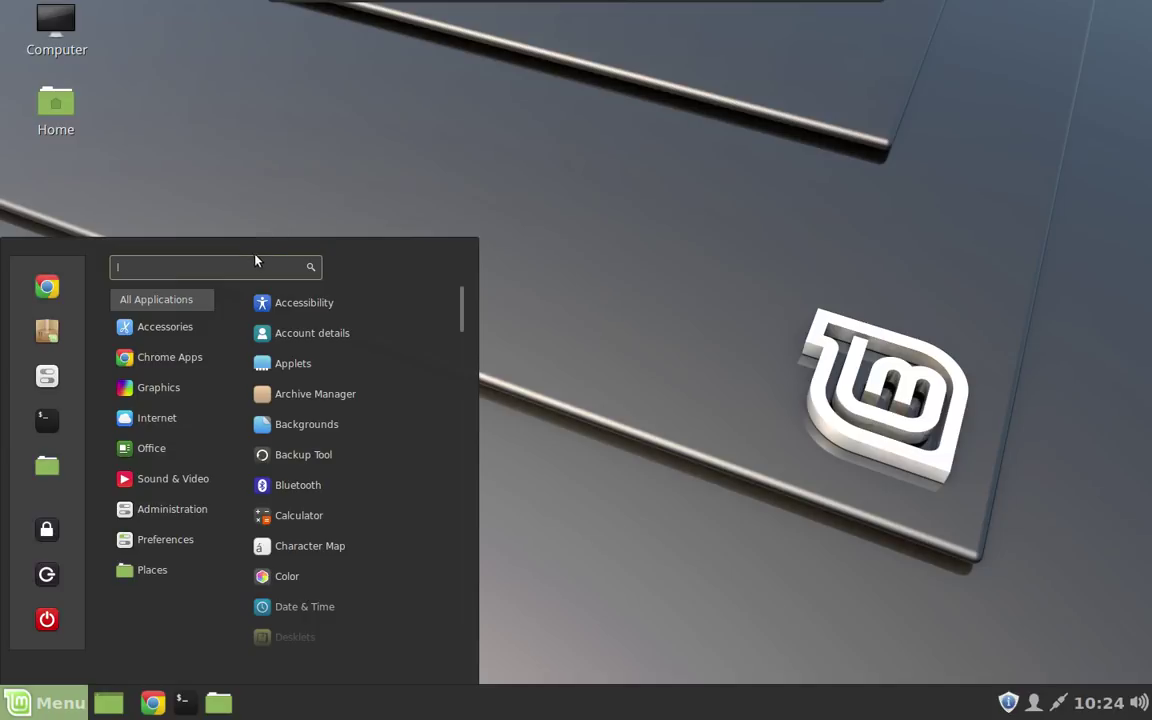
left_click(293, 158)
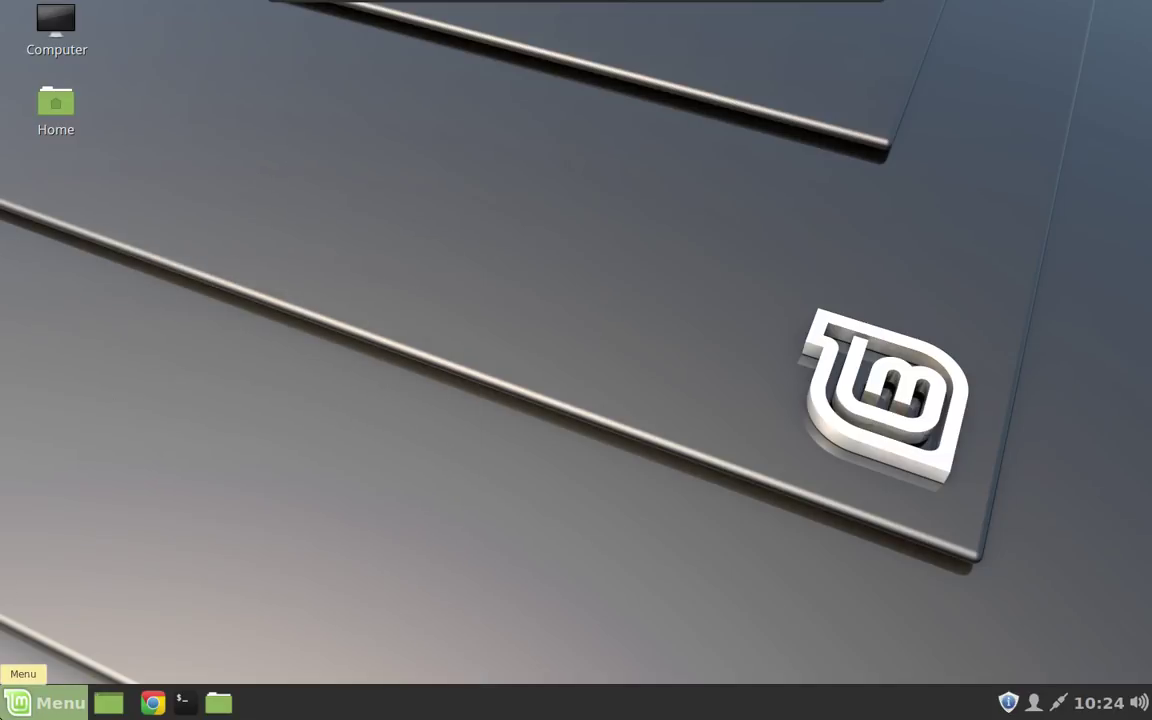
left_click(45, 702)
left_click(151, 448)
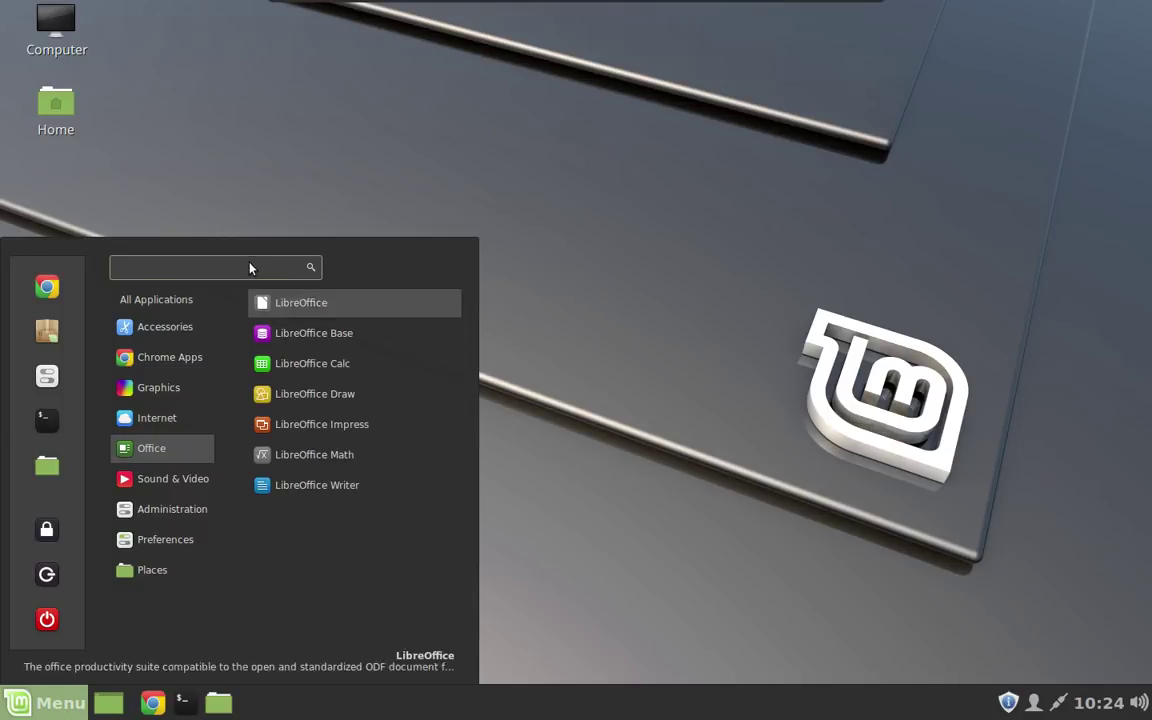
type("time")
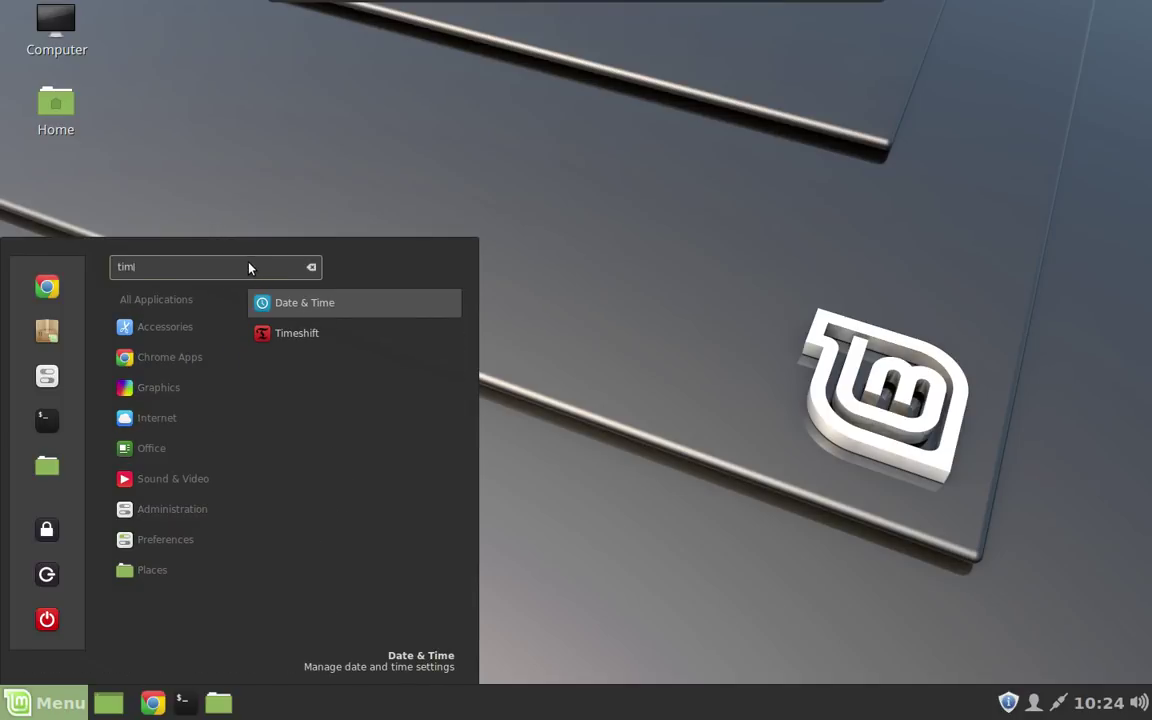
left_click(383, 333)
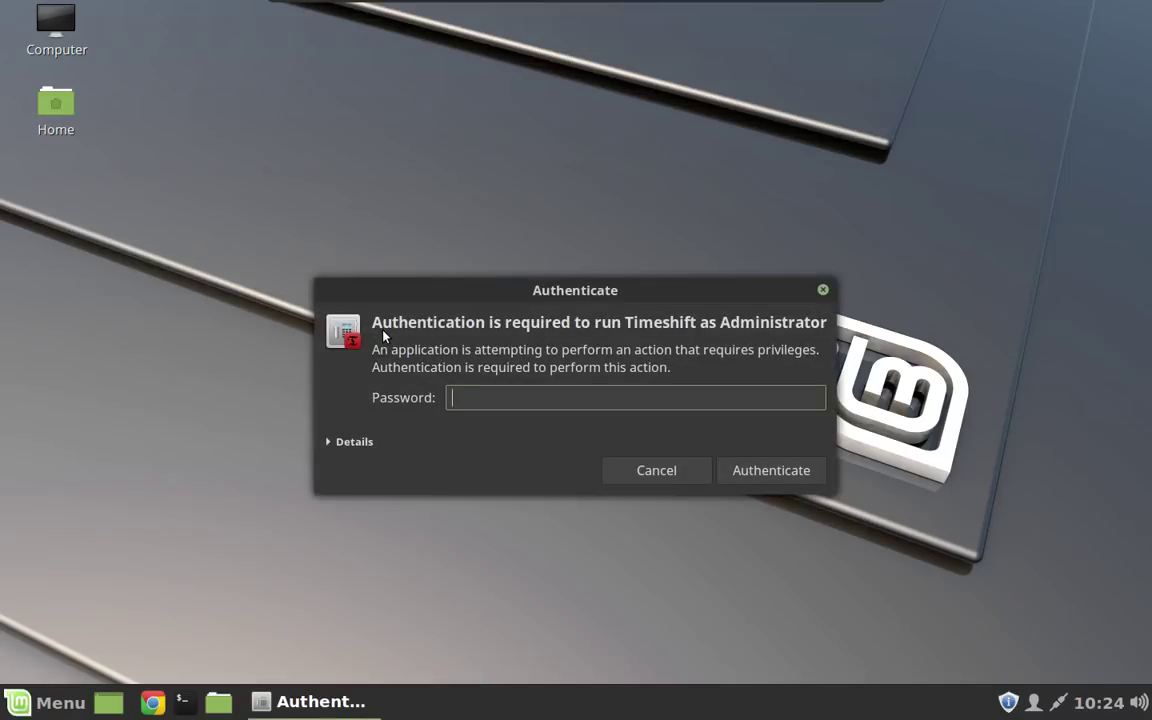
type("••••••••")
key("Return")
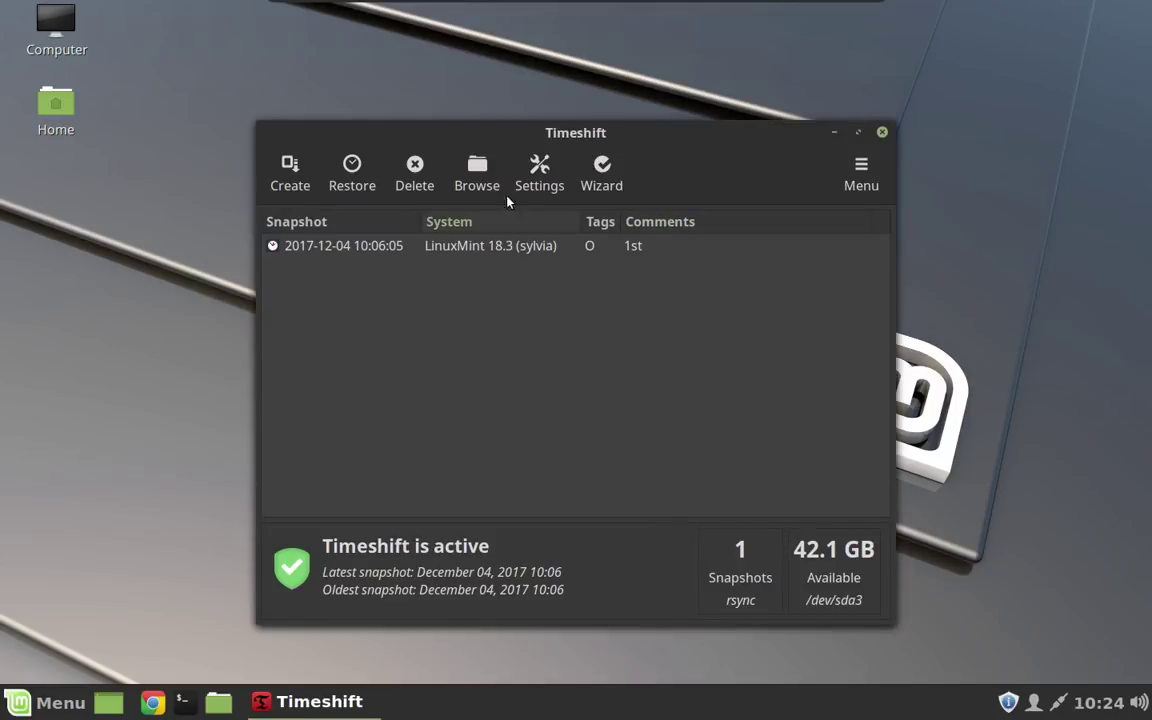
Step: Examine the user home directory and snapshot type settings, and close the settings and Timeshift
left_click(549, 177)
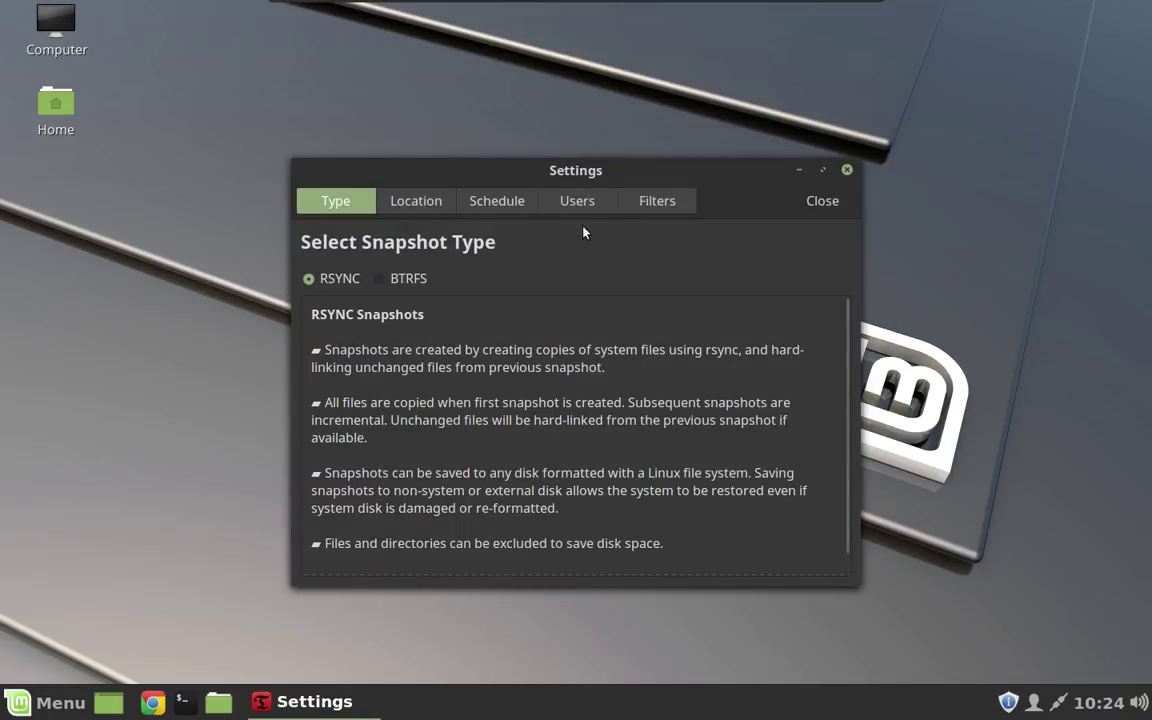
left_click(589, 205)
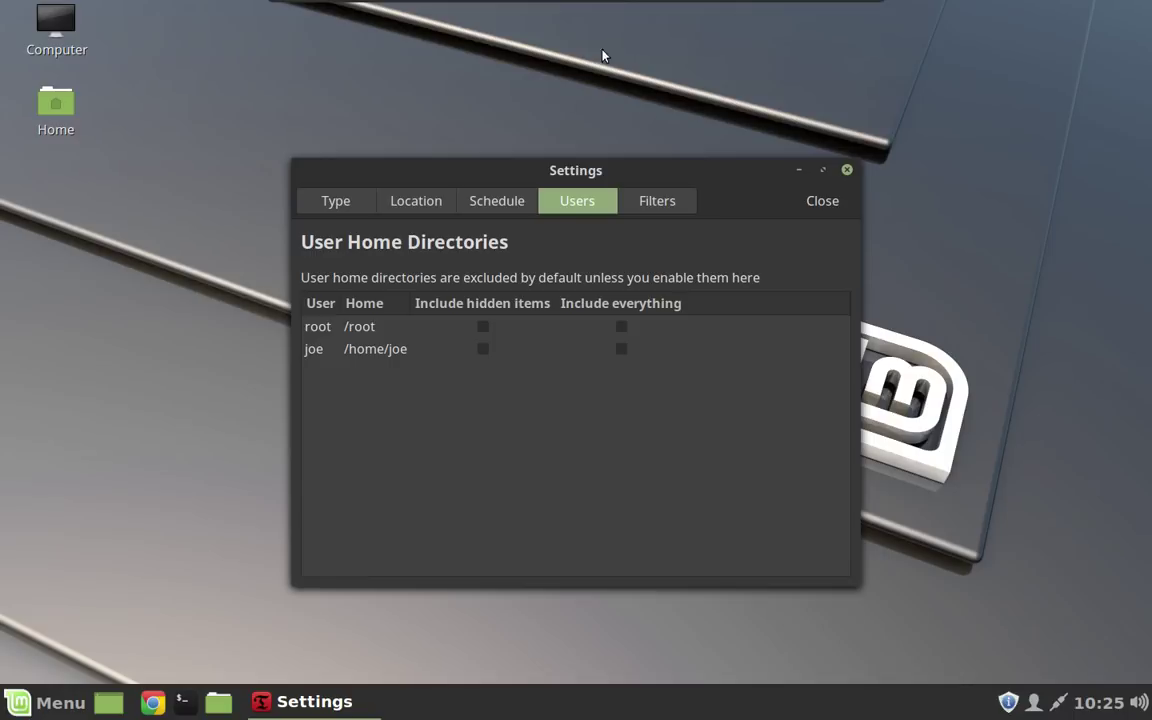
left_click(347, 207)
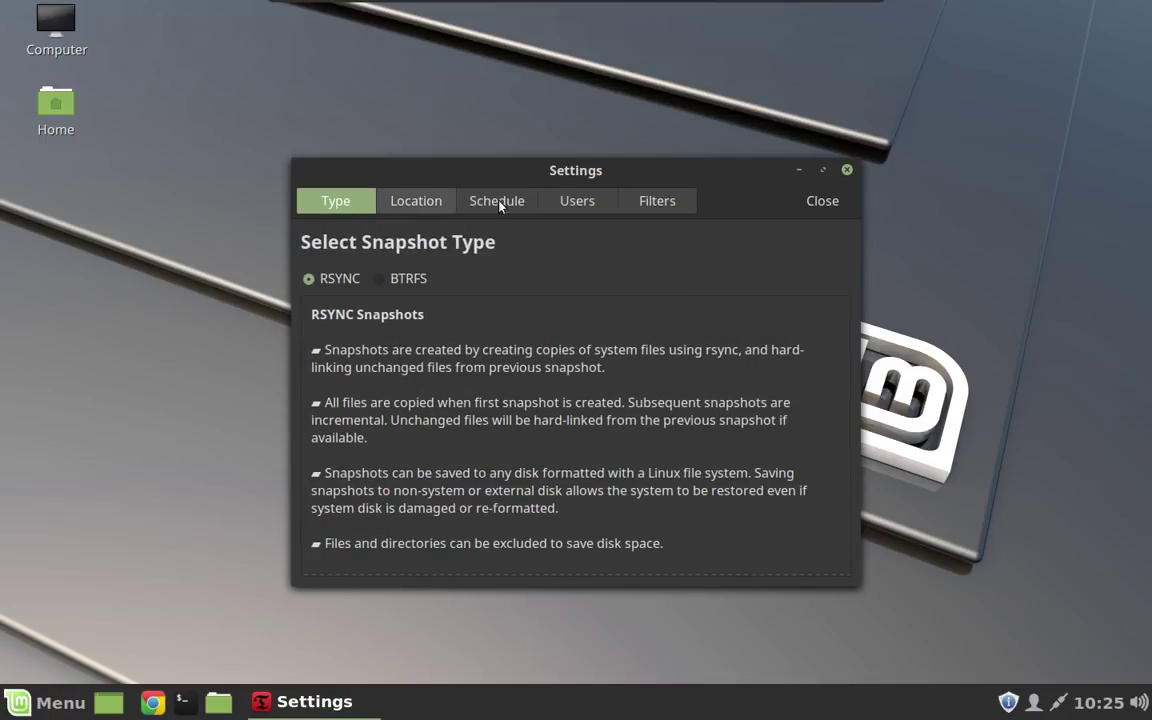
left_click(828, 212)
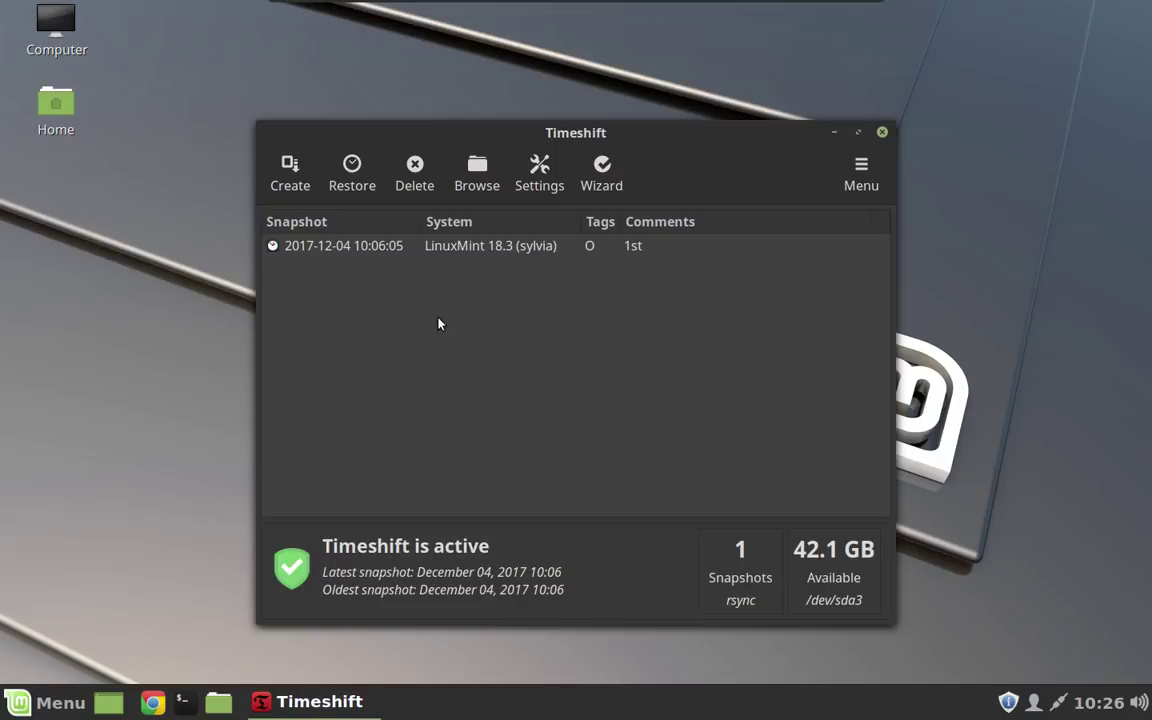
left_click(884, 132)
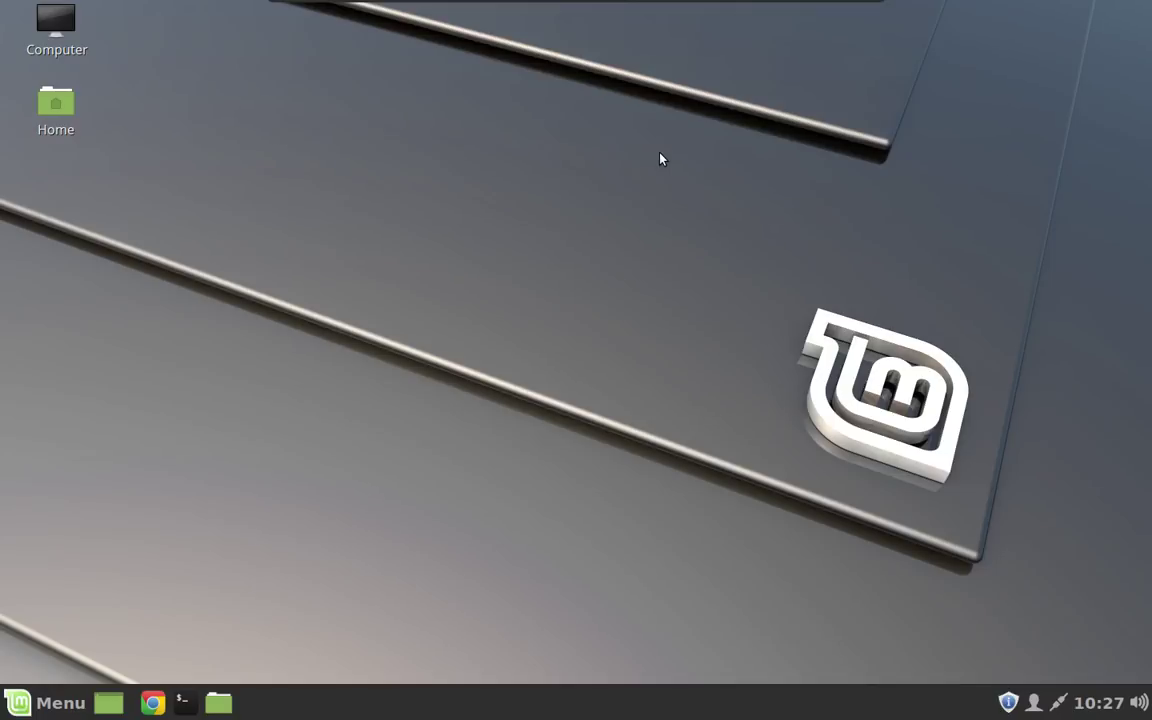
Step: Open a new terminal window, make it full screen and enlarge its text by two zoom levels
key("ctrl+alt+t")
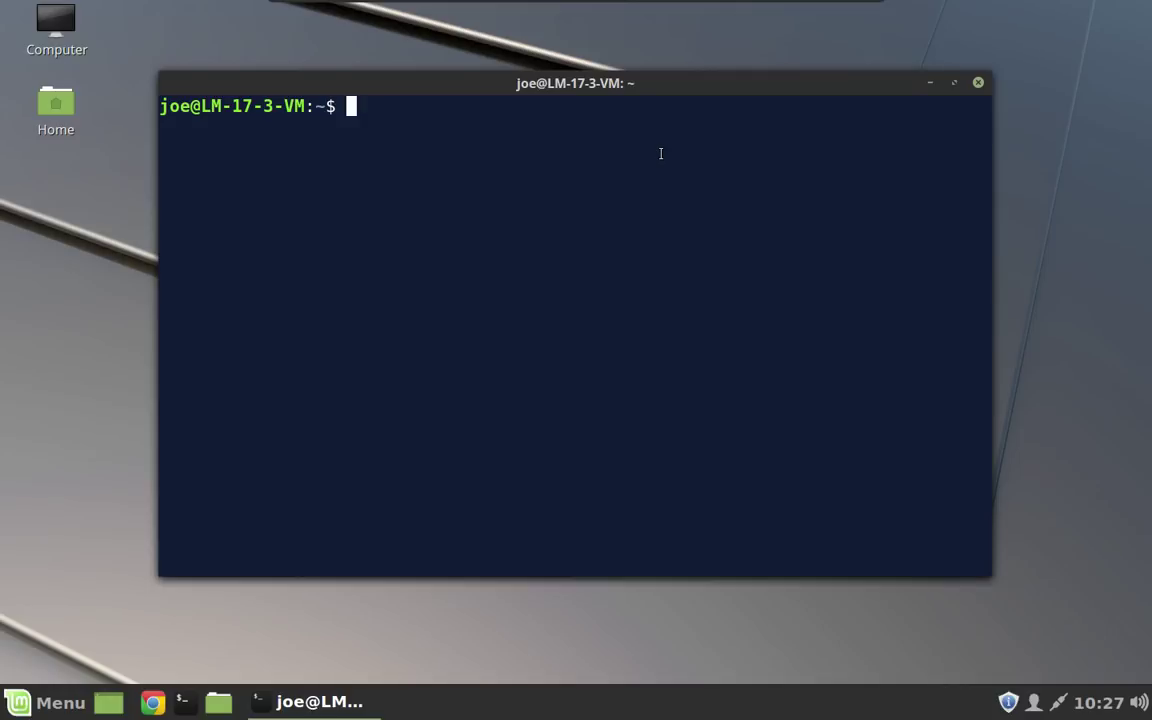
key("F11")
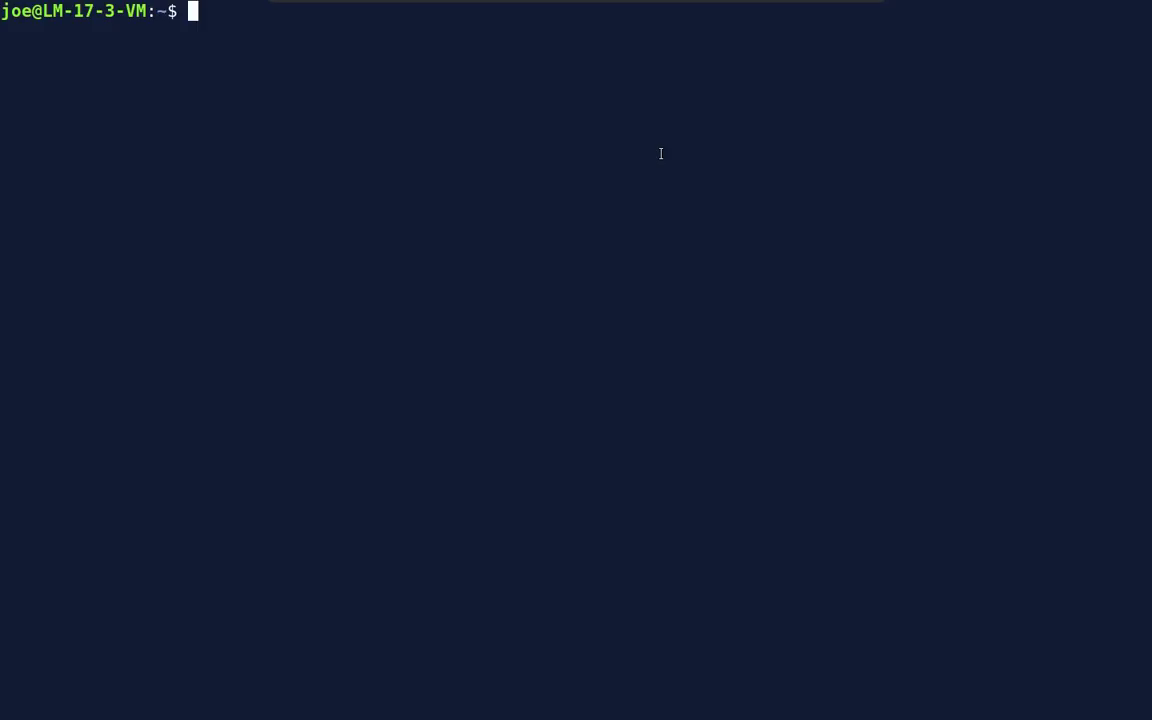
key("ctrl+plus")
key("ctrl+plus")
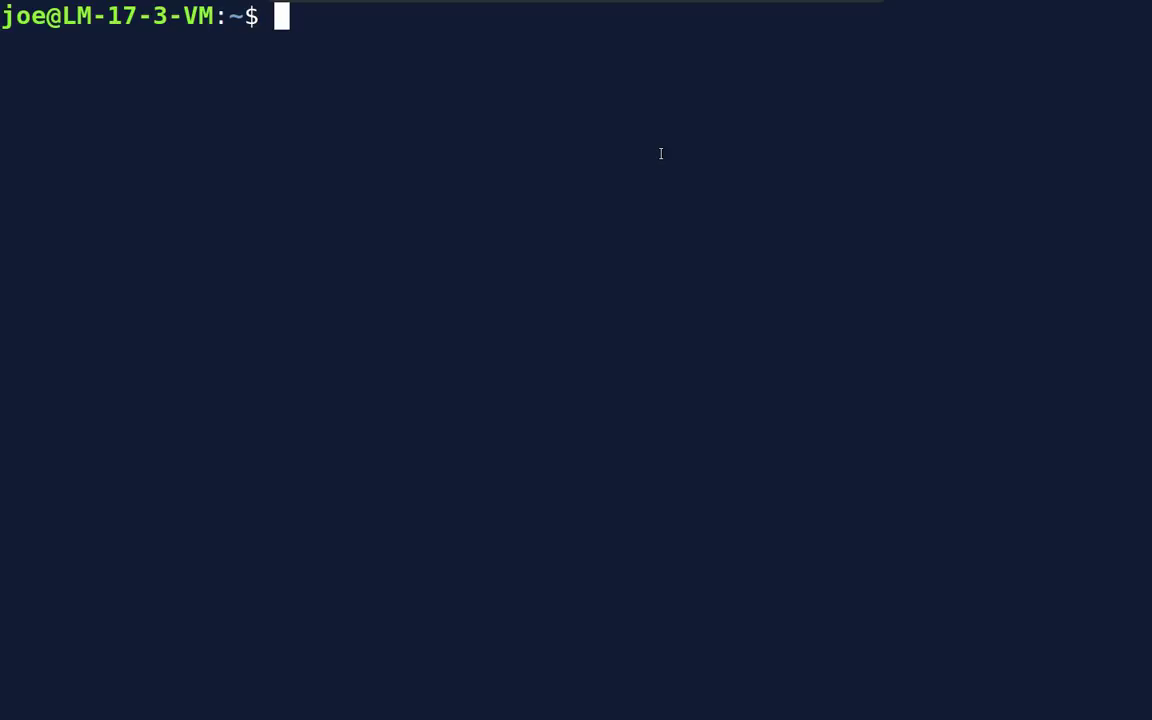
key("ctrl+r")
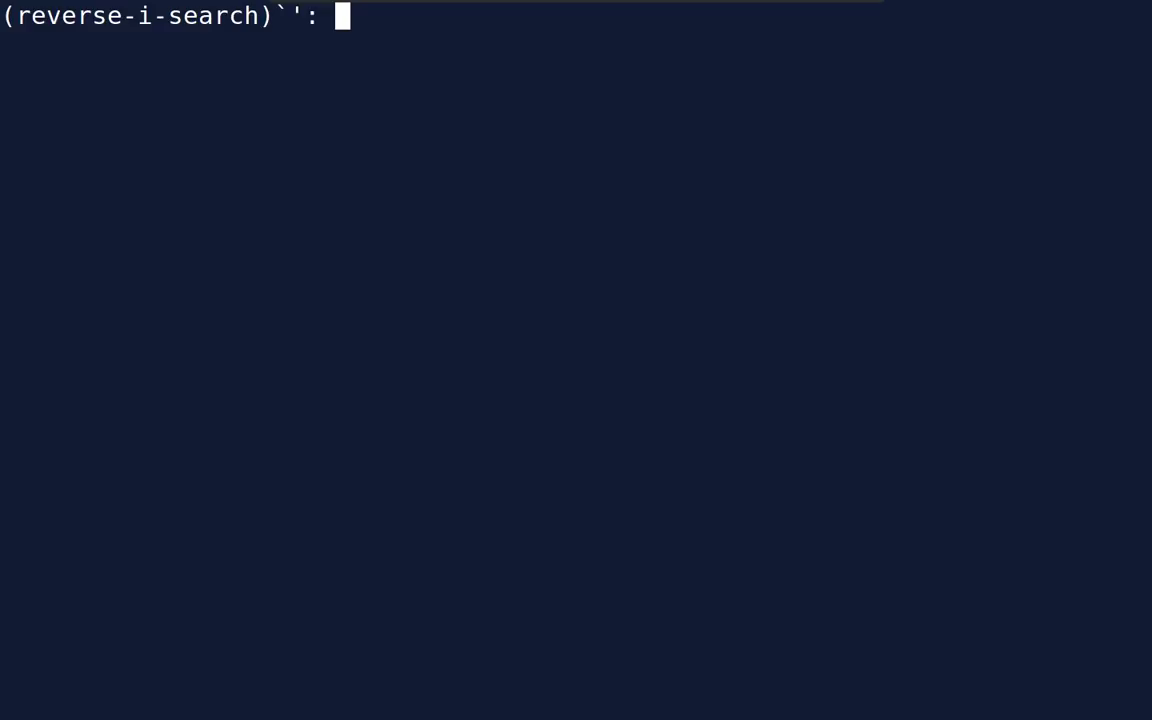
type("q")
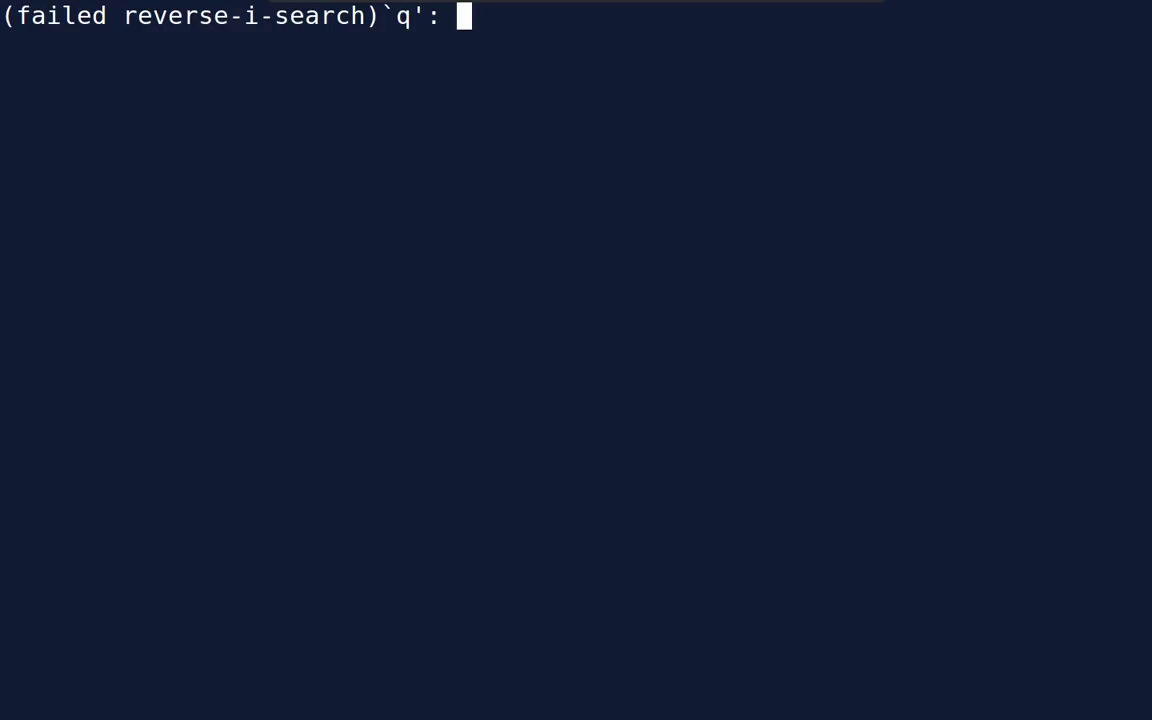
key("Return")
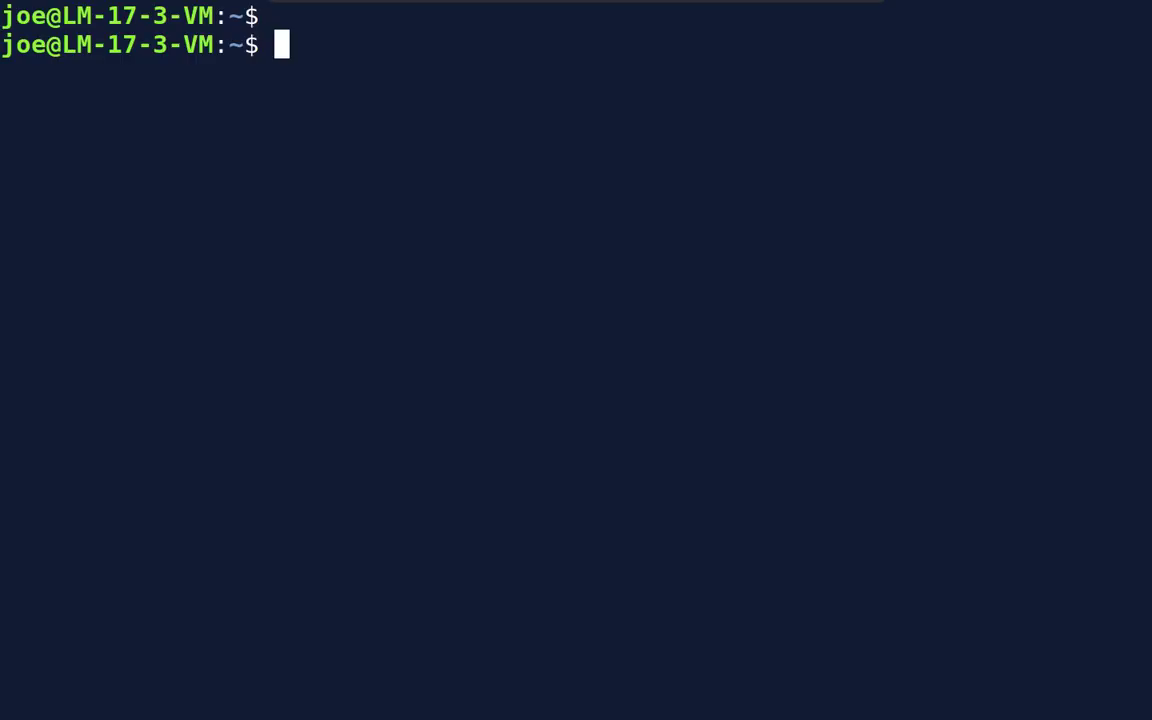
Step: Display Timeshift's command-line options with timeshift --help
type("timeshift")
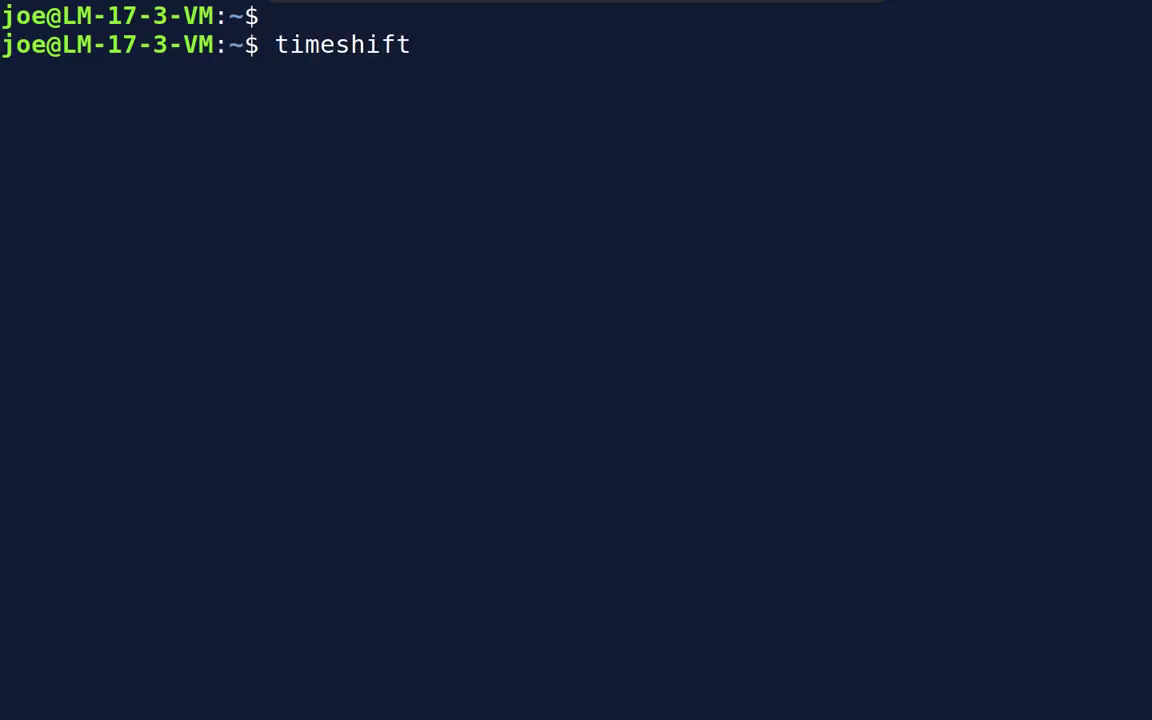
type(" --help")
key("Return")
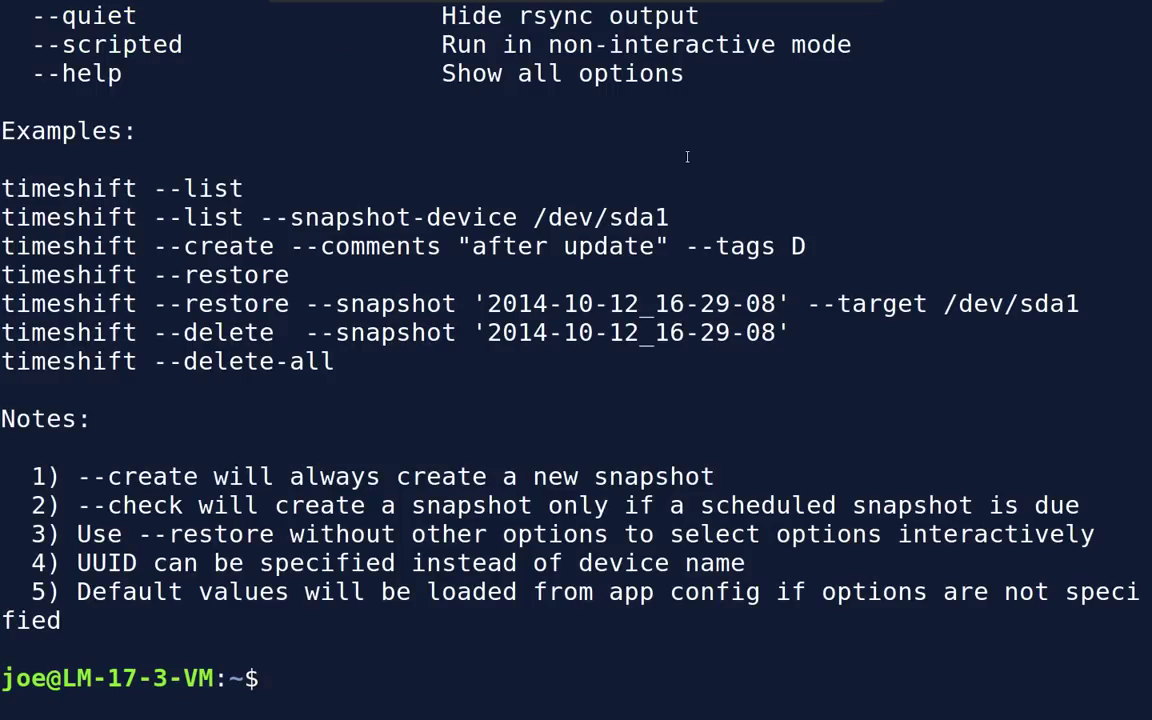
Step: Look up Timeshift's manual page with man timeshift, correcting the misspelled name before running the command
type("man ")
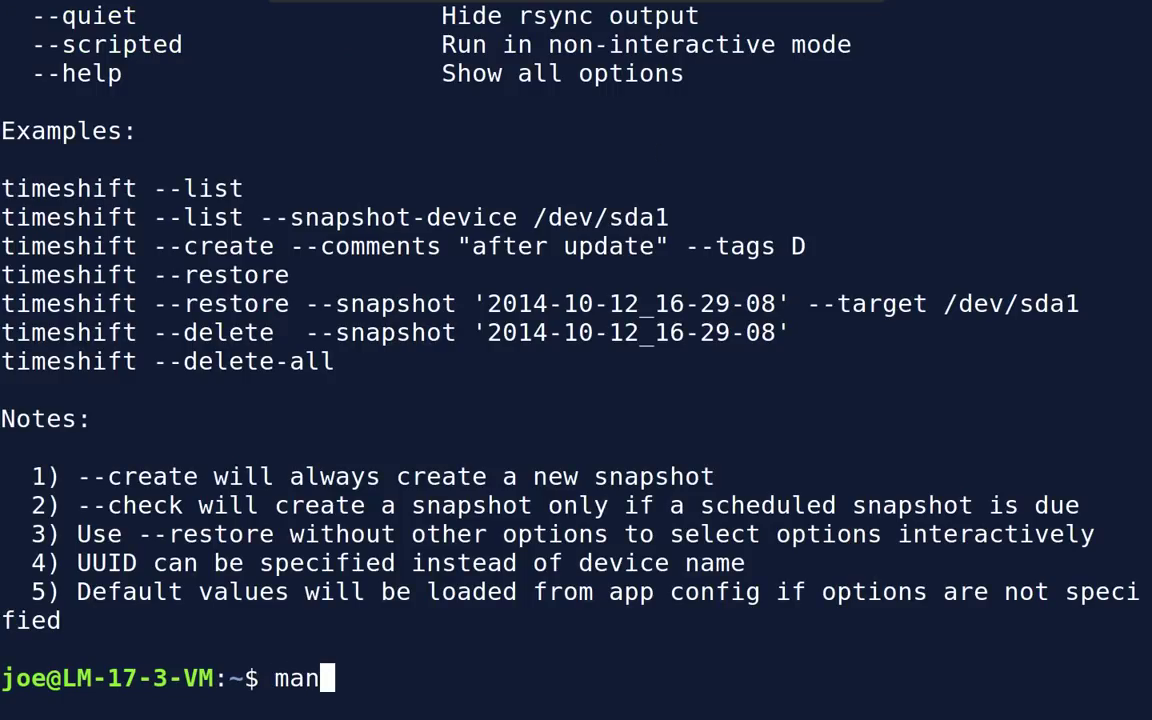
type("timshift")
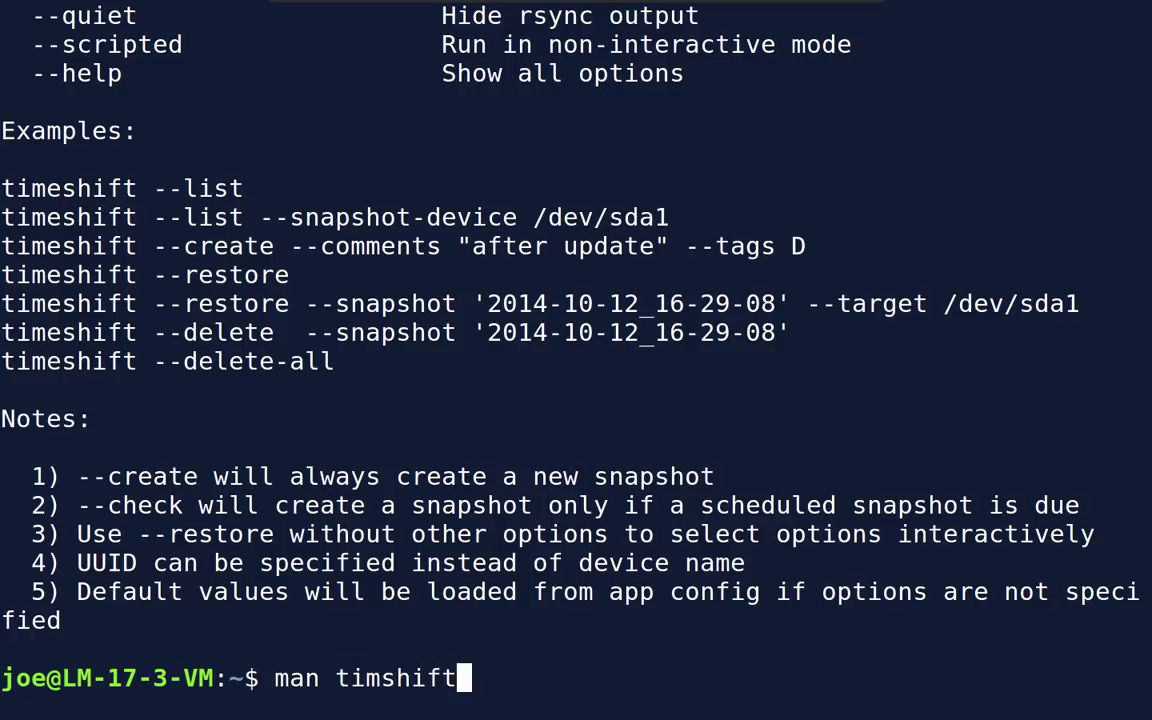
key("Left")
key("Left")
key("Left")
key("Left")
key("Left")
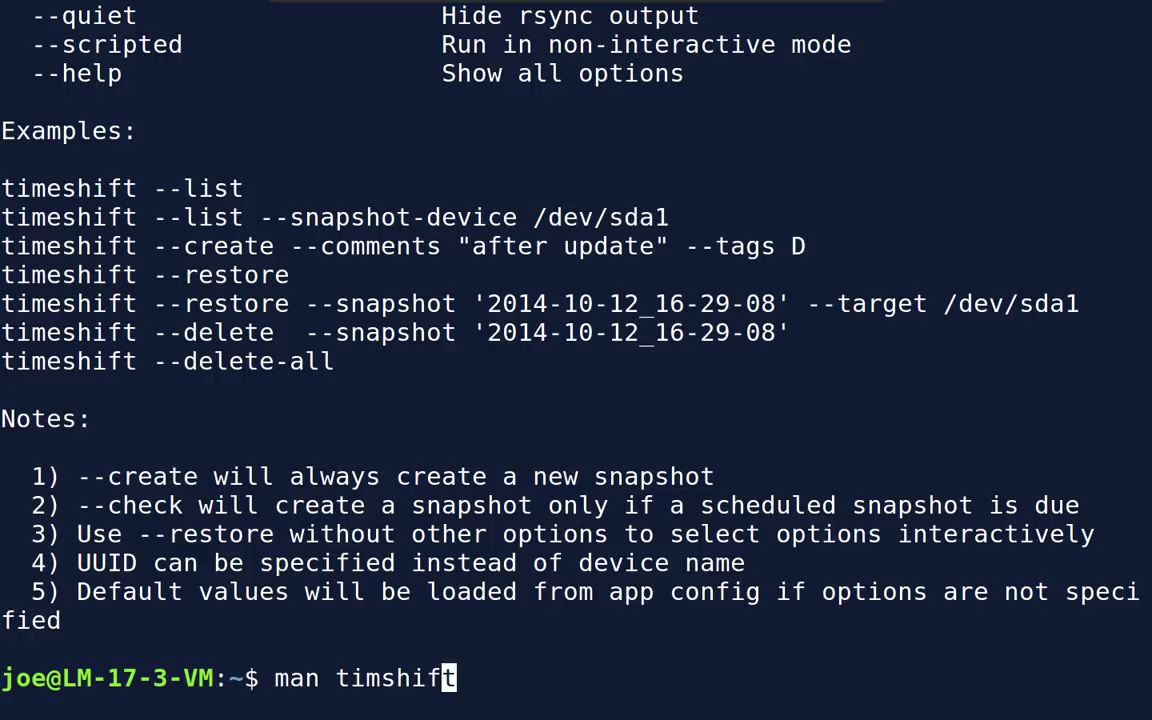
type("e")
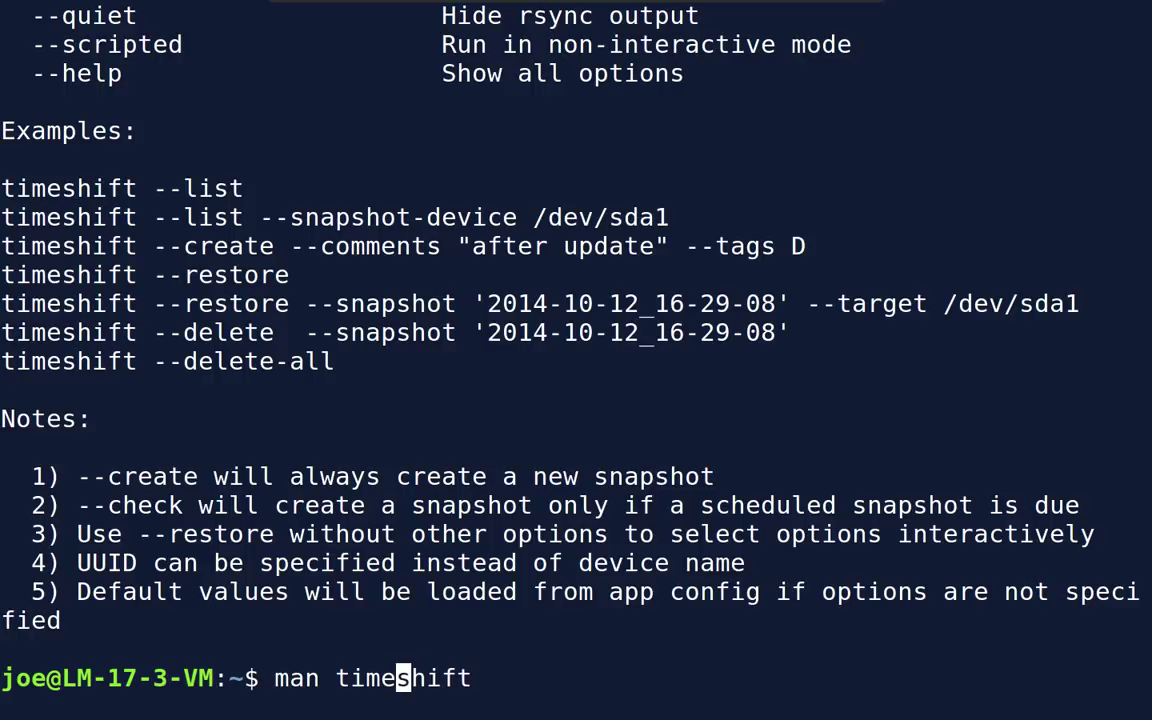
key("Return")
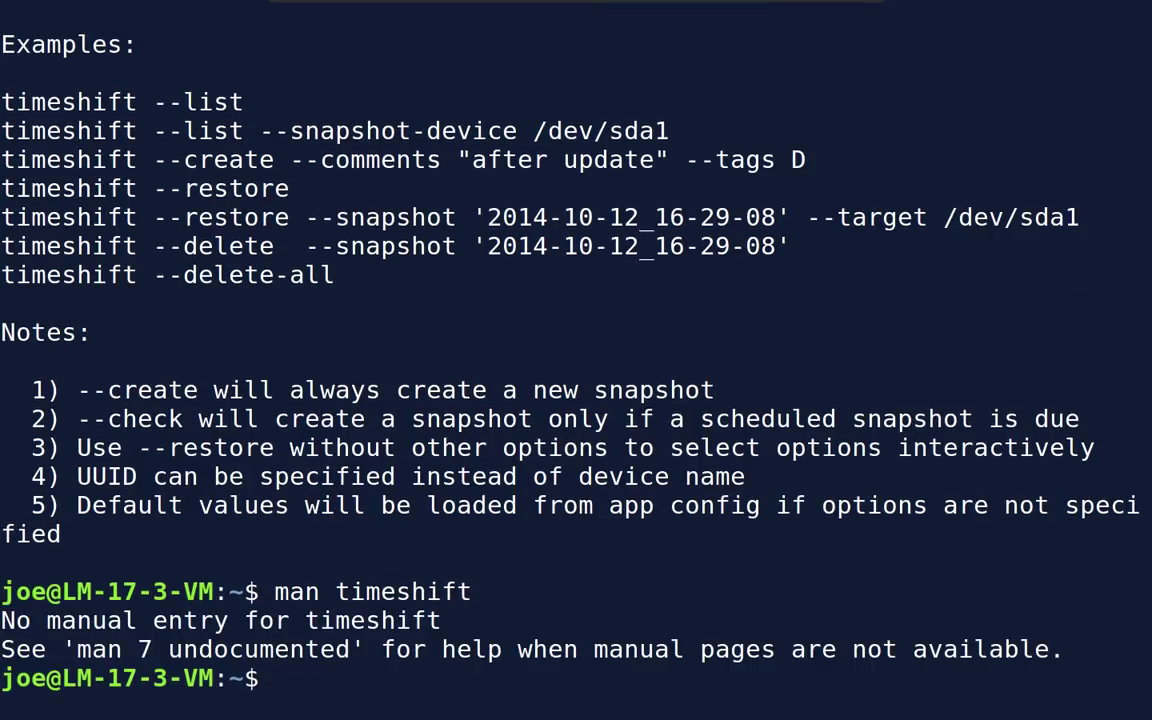
Step: Look up Timeshift's info page with info timeshift, and quit the info viewer
type("info ")
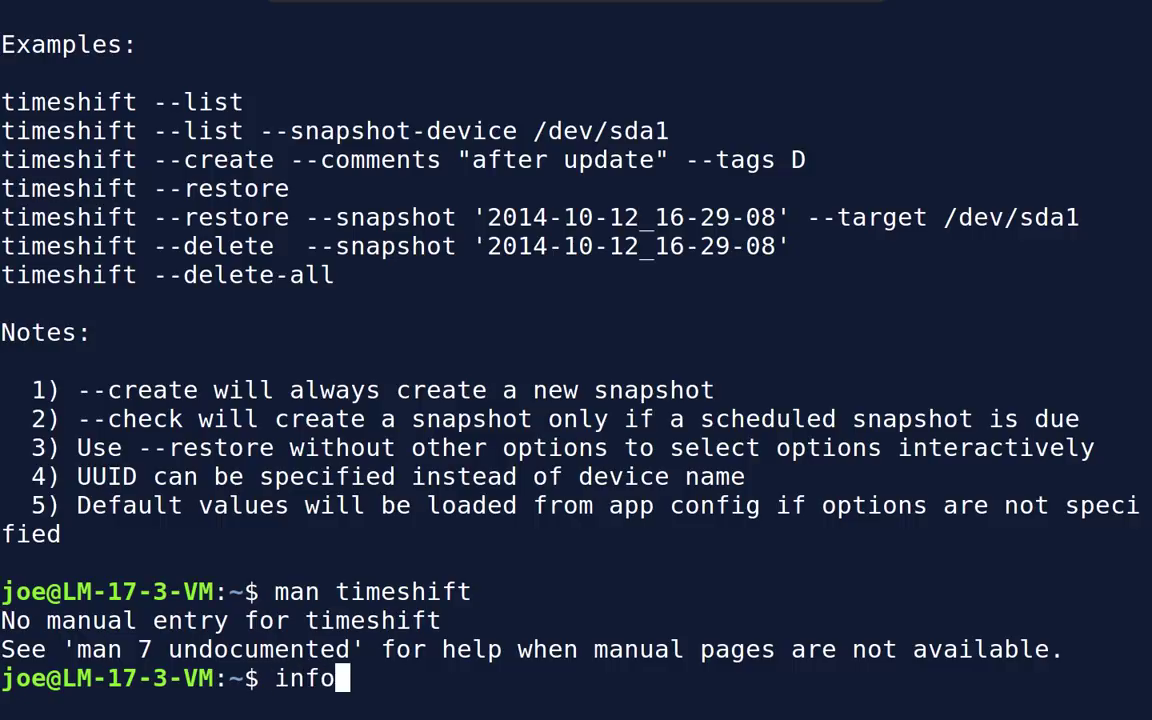
type("time")
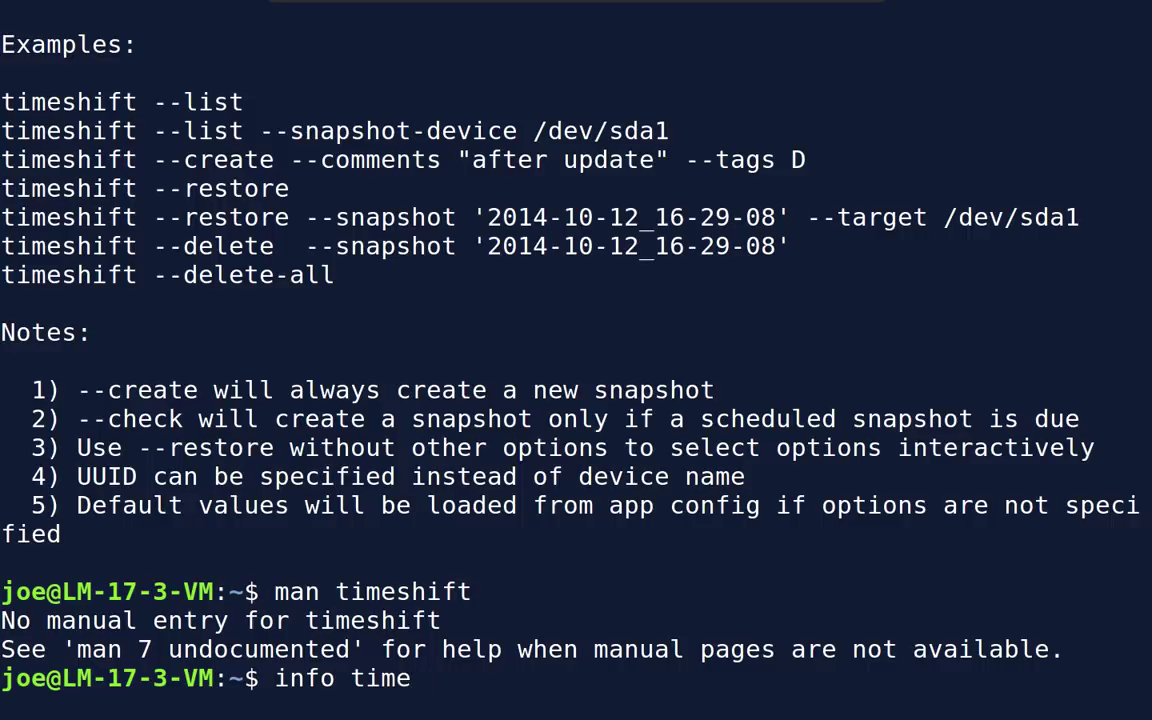
type("shift")
key("Return")
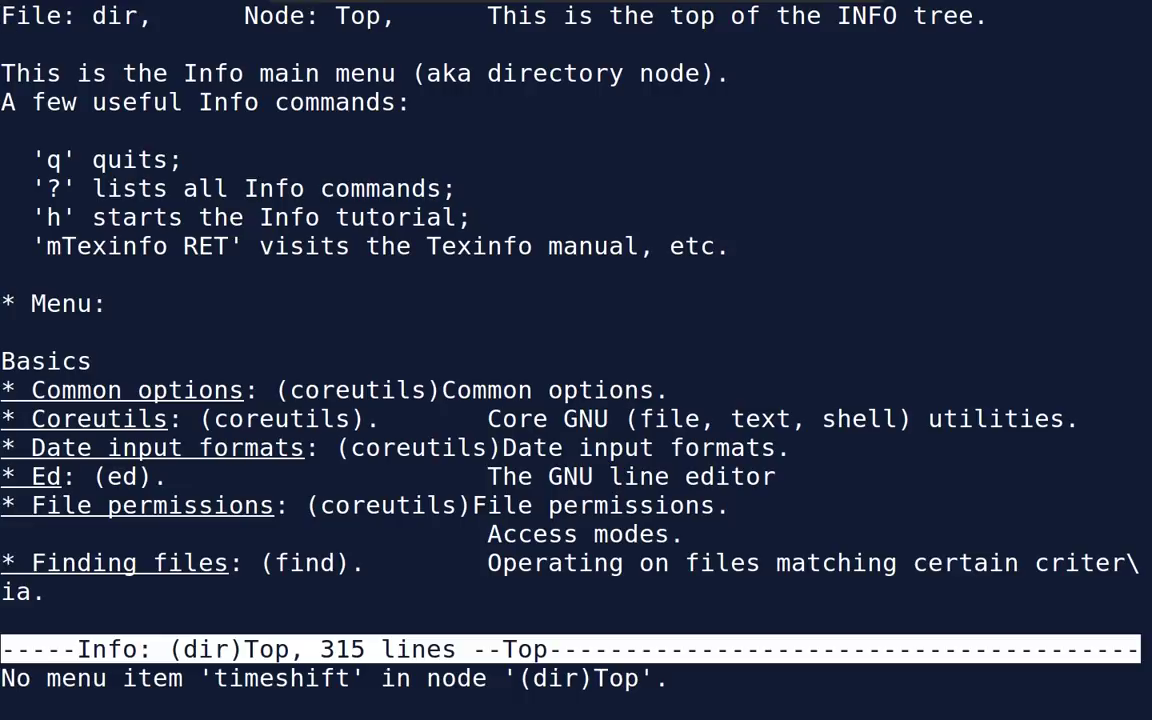
key("q")
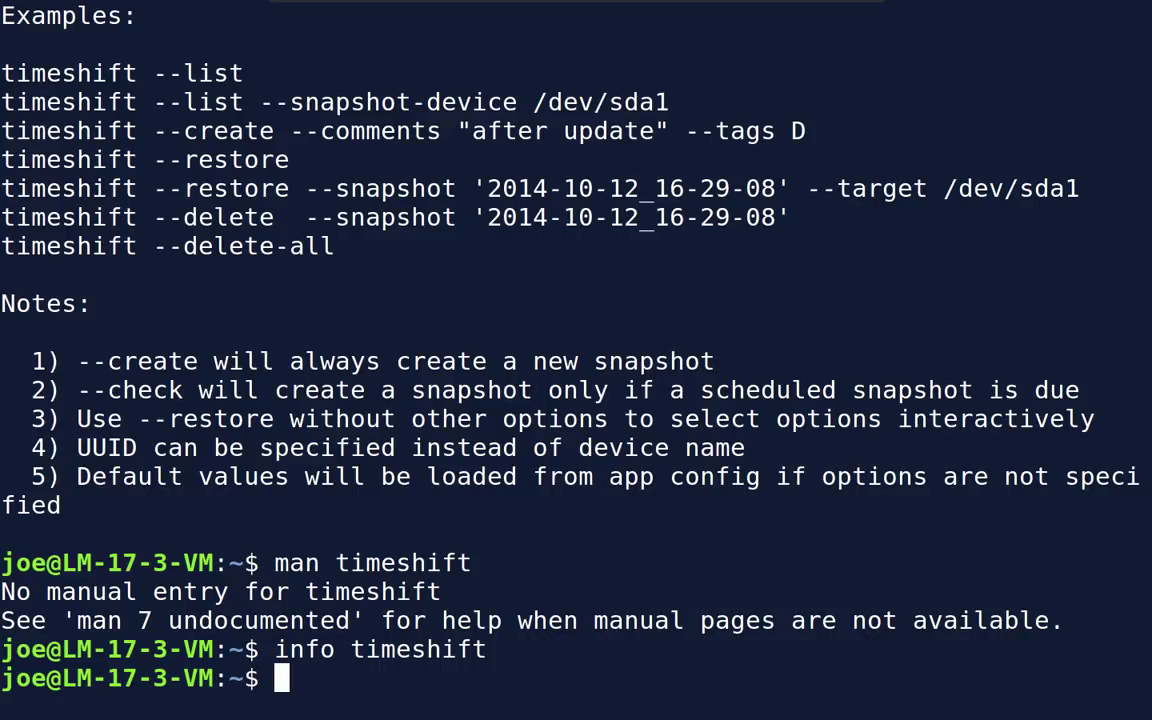
Step: Rerun timeshift --help and examine the list, backup, restore, delete and global options along with the examples
key("Up")
key("Up")
key("Up")
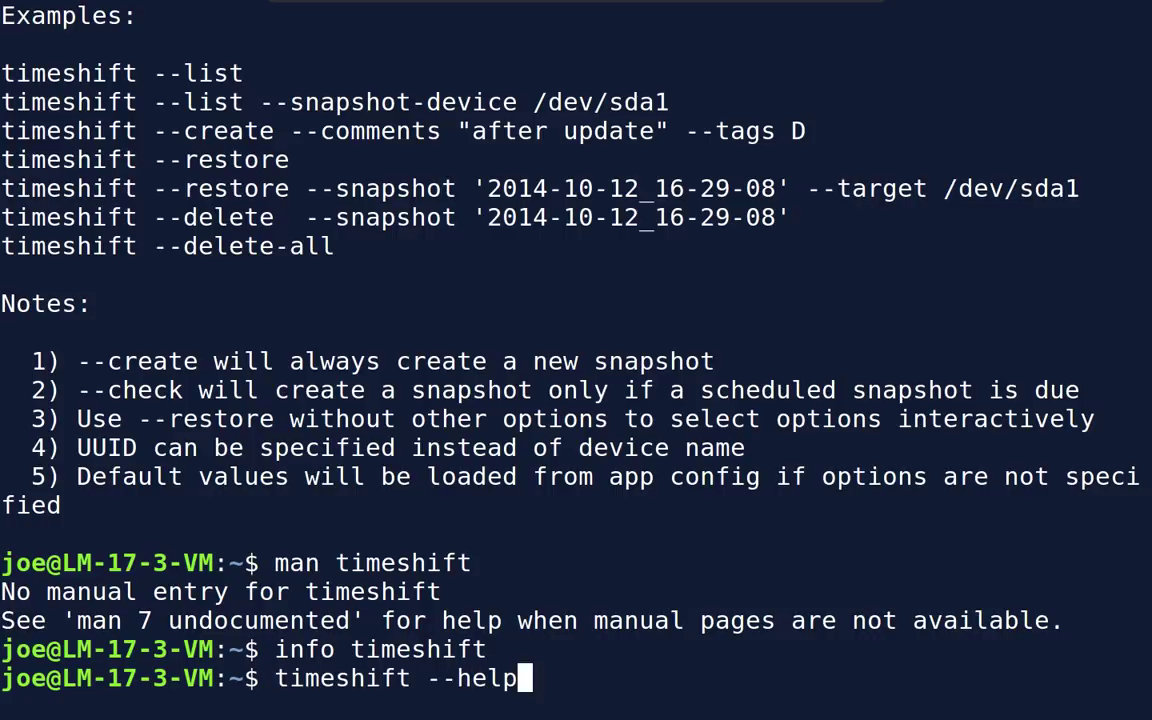
key("Return")
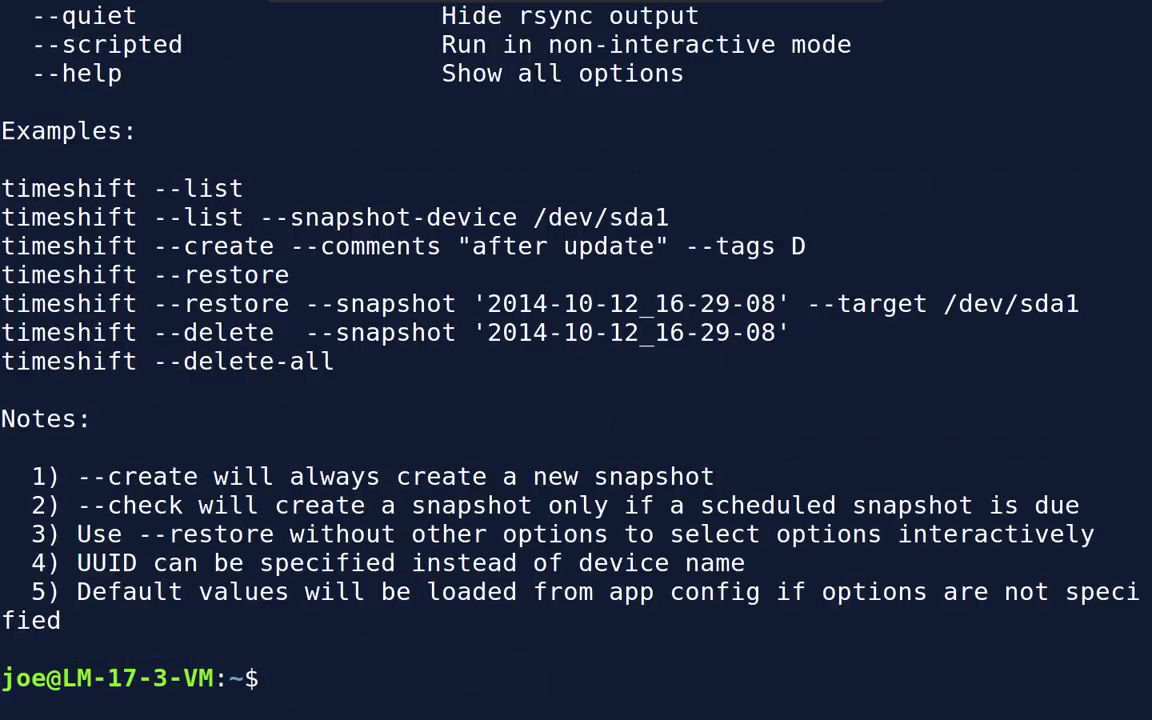
scroll(802, 160, "up", 8)
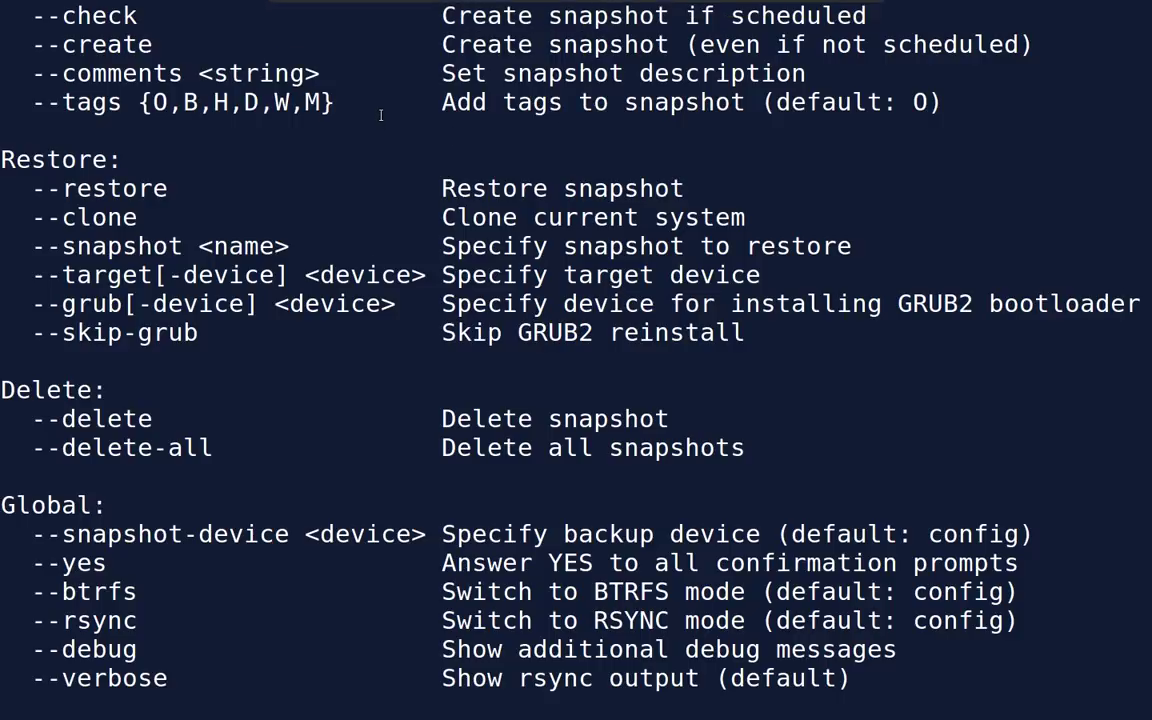
scroll(377, 104, "up", 4)
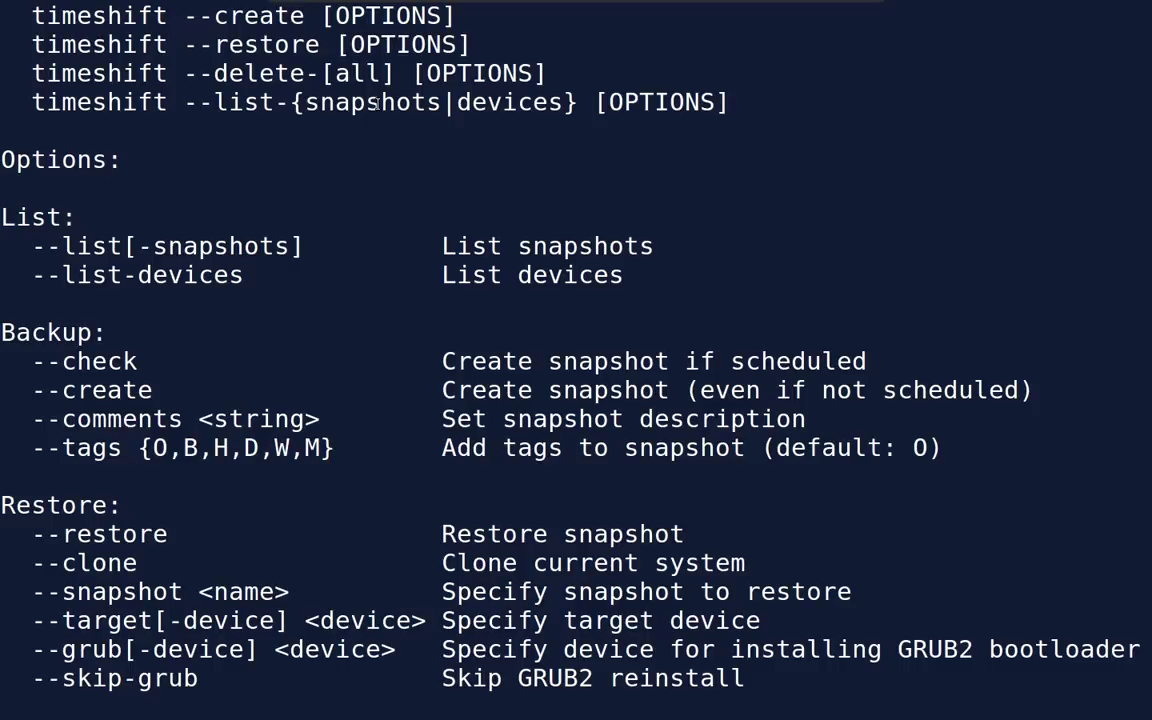
scroll(377, 104, "down", 4)
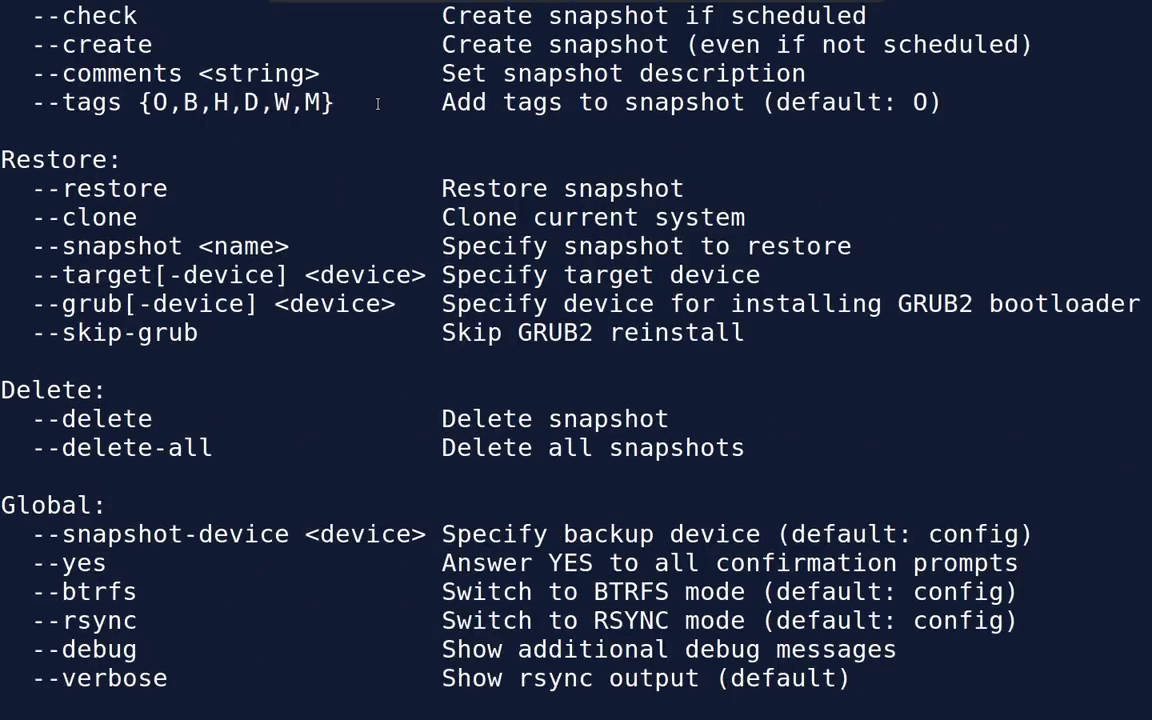
scroll(377, 104, "down", 4)
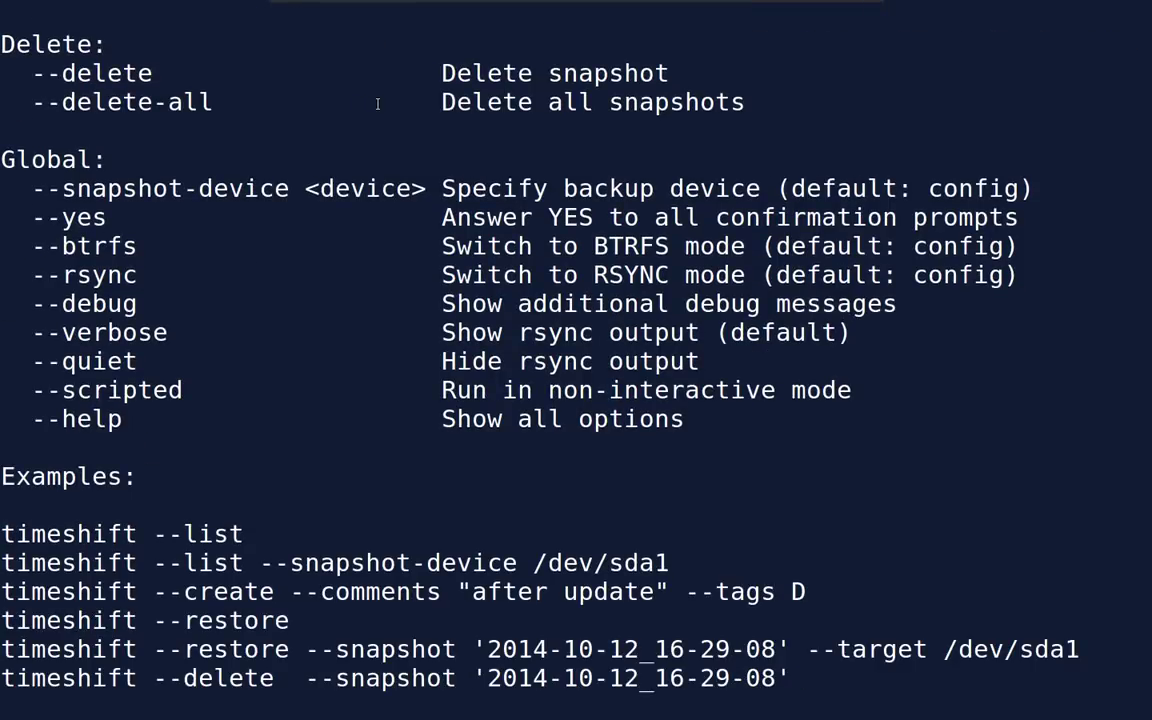
scroll(377, 104, "down", 3)
scroll(377, 104, "down", 1)
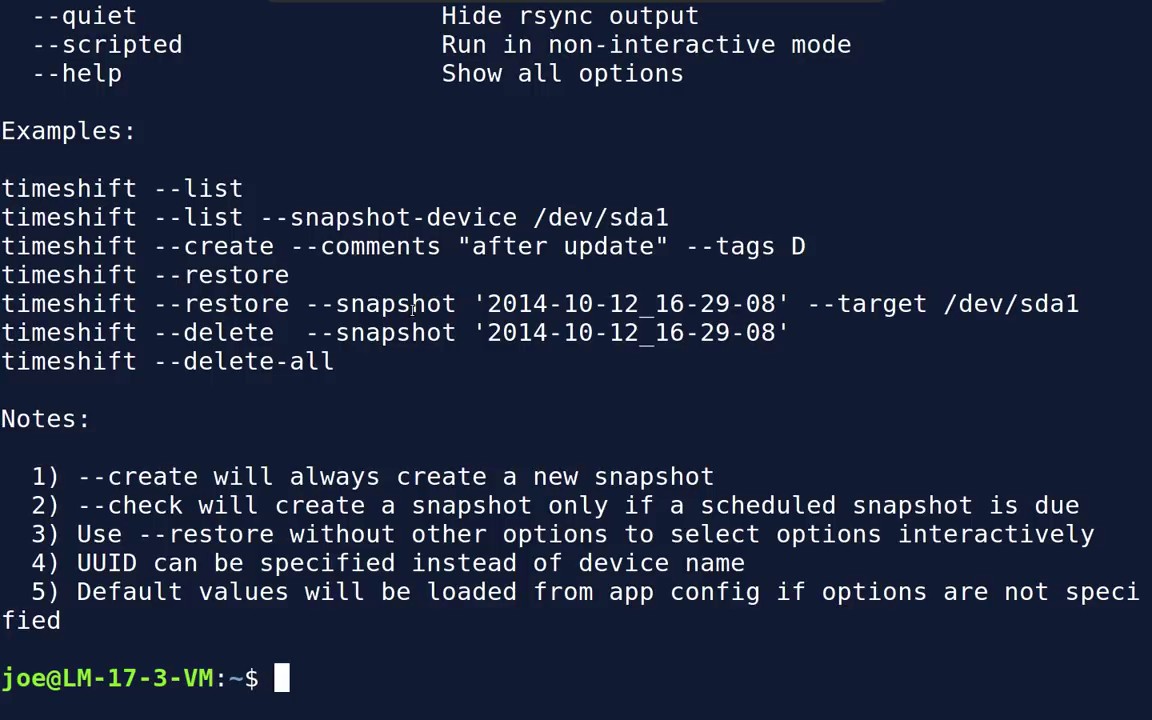
scroll(415, 307, "up", 2)
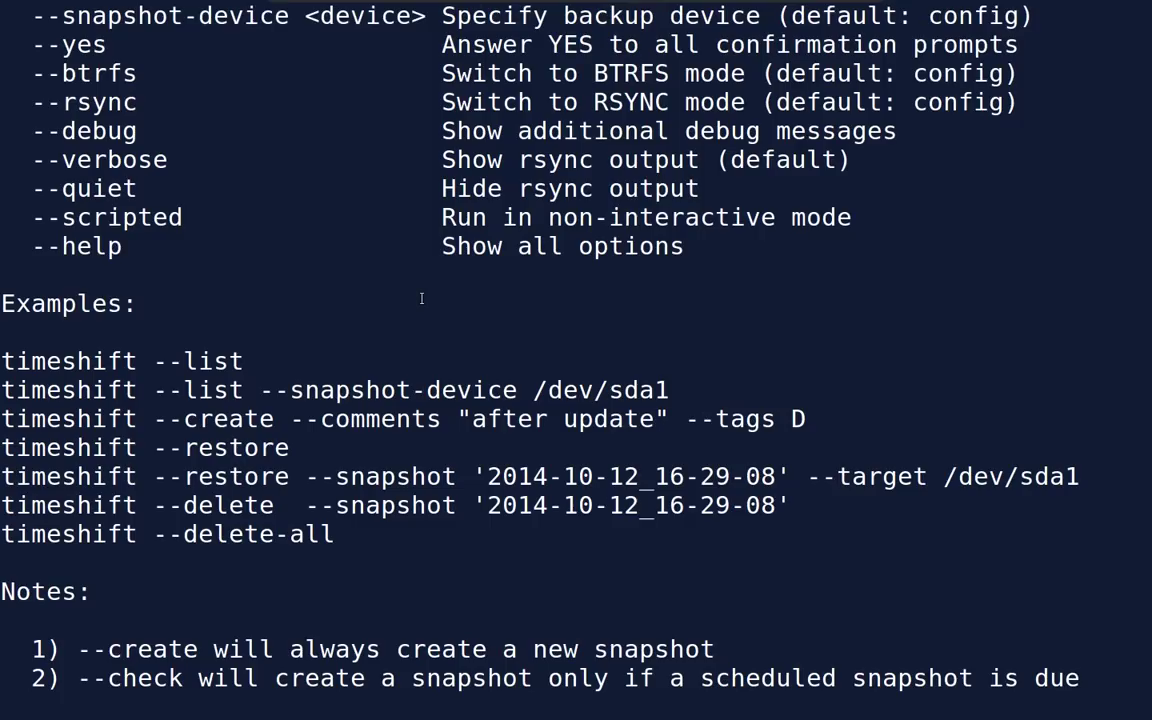
scroll(421, 304, "down", 2)
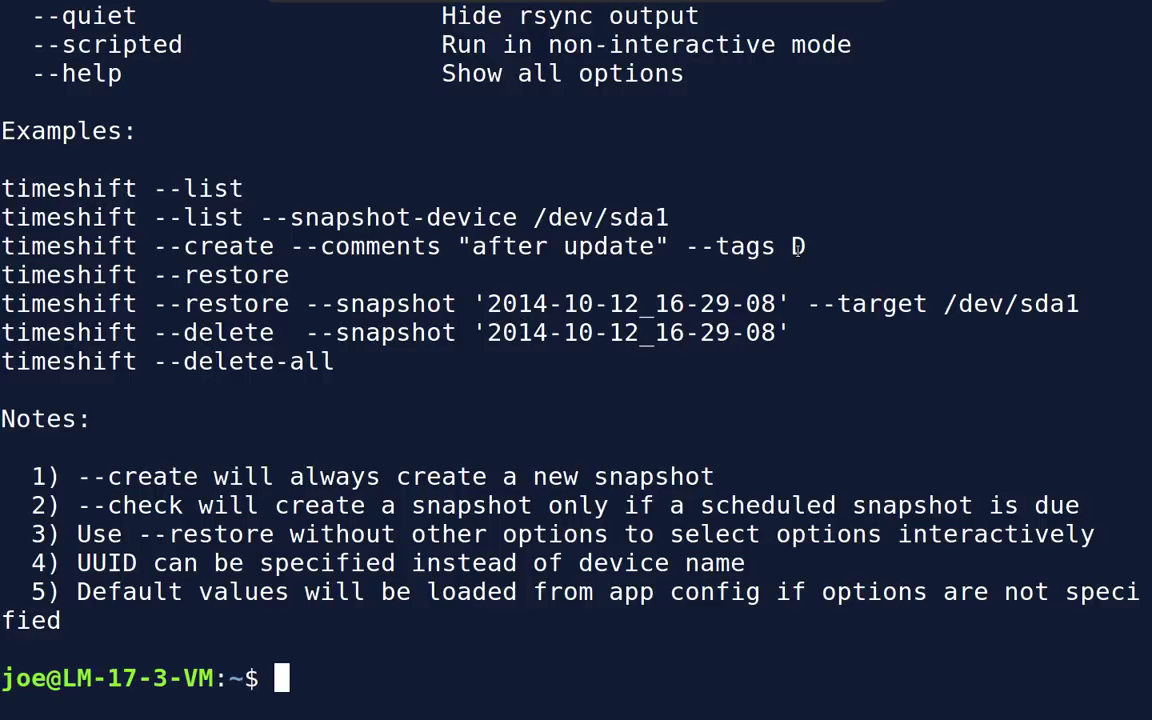
Step: Copy the example timeshift --create command from the help text onto the prompt and replace its comment with "2nd"
left_click_drag(798, 246, 3, 246)
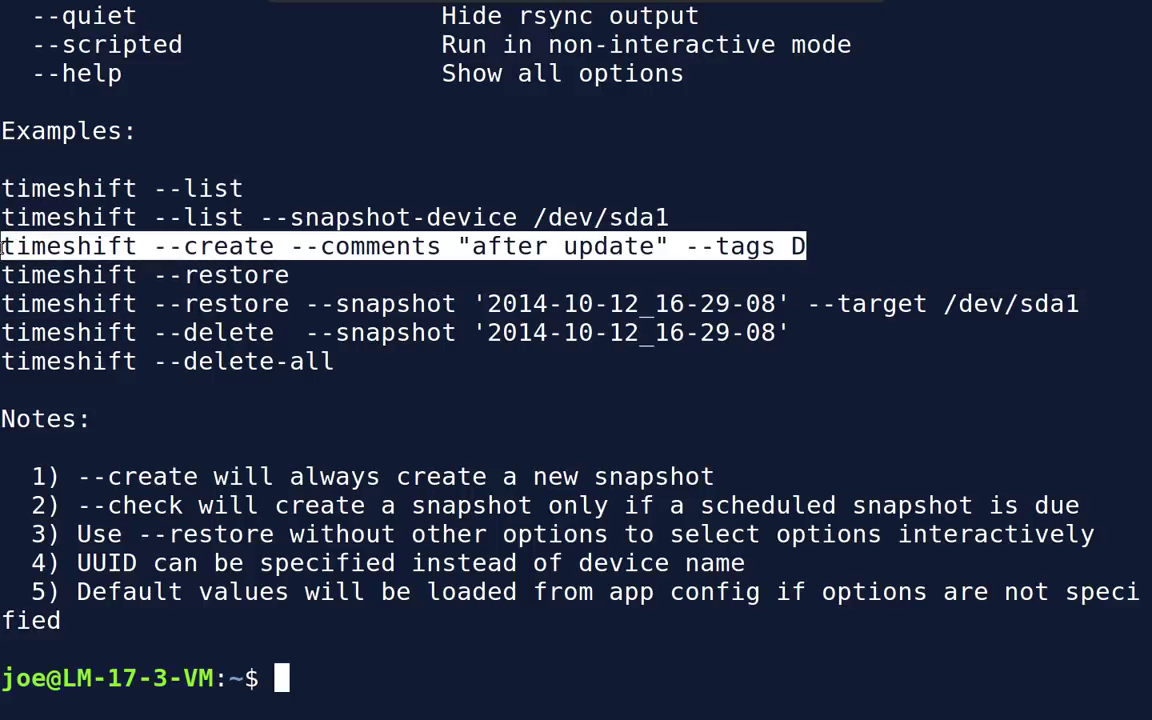
middle_click(368, 681)
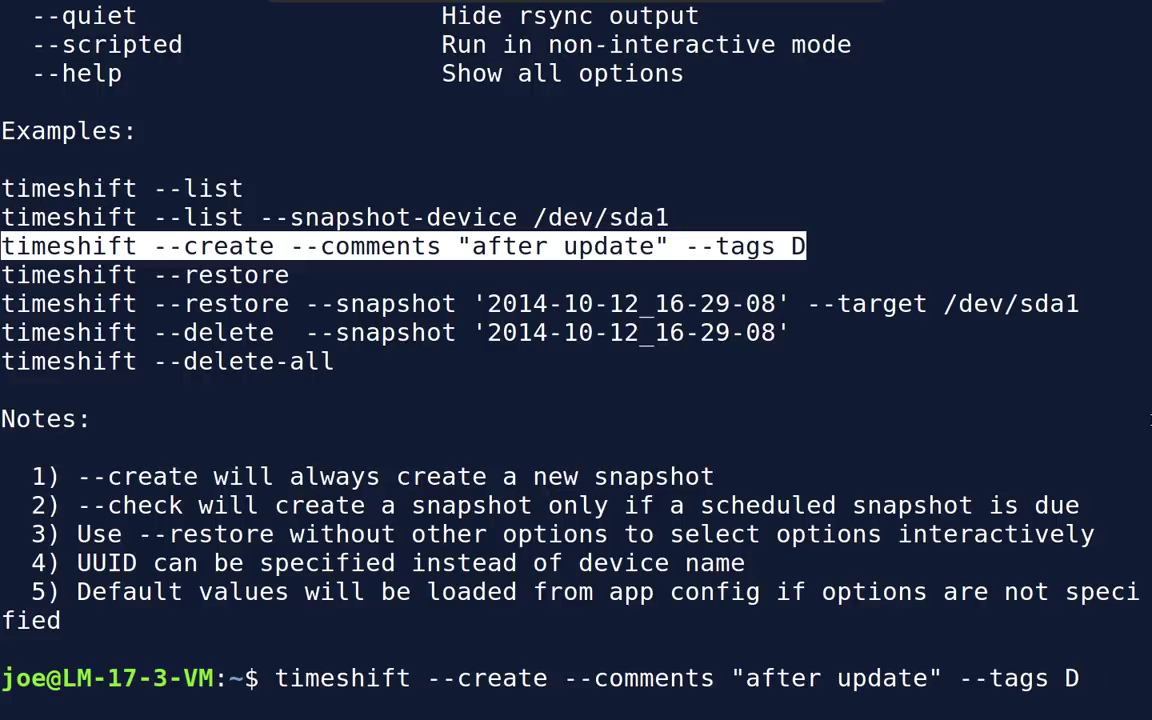
key("Left")
key("Left")
key("Left")
key("Left")
key("Left")
key("Left")
key("Left")
key("Left")
key("Left")
key("Left")
key("Left")
key("Right")
key("BackSpace")
key("BackSpace")
key("BackSpace")
key("BackSpace")
key("BackSpace")
key("BackSpace")
key("BackSpace")
key("BackSpace")
key("BackSpace")
key("BackSpace")
key("BackSpace")
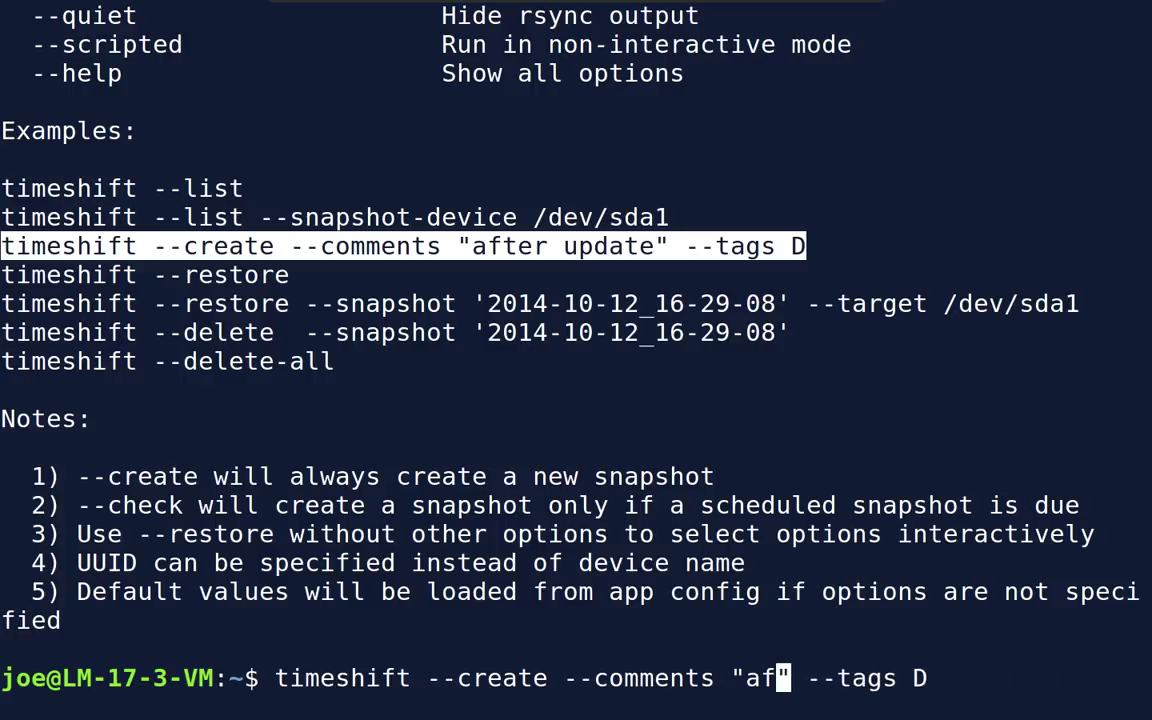
key("BackSpace")
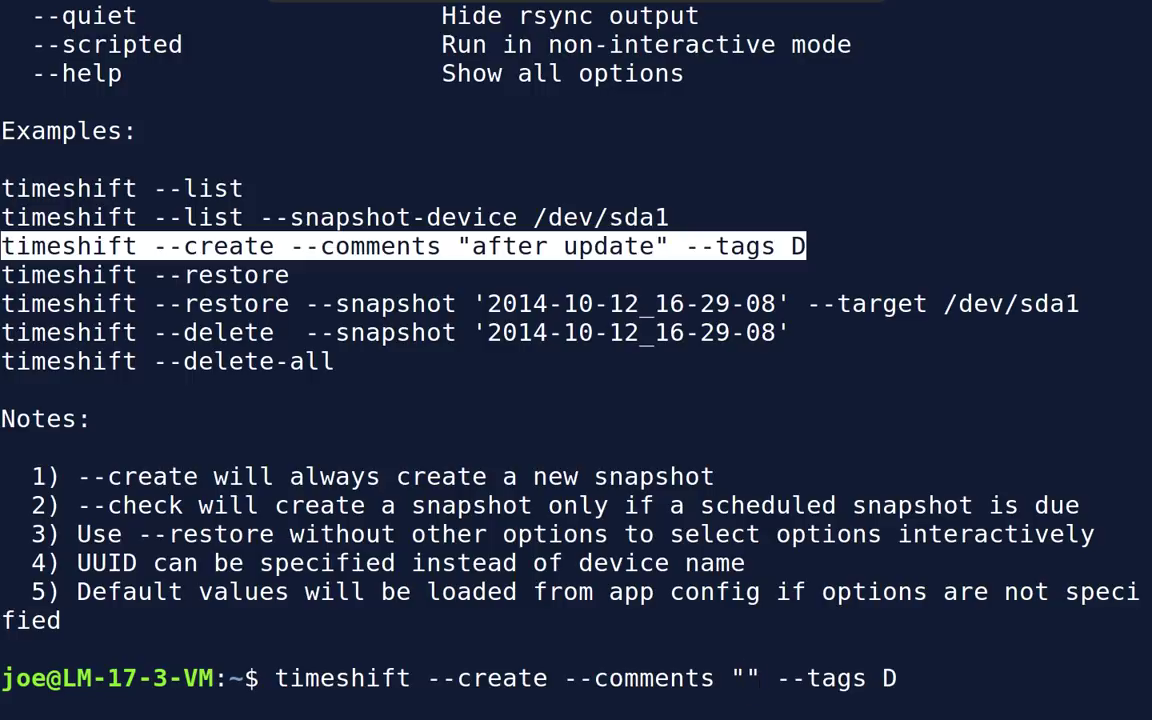
type("n")
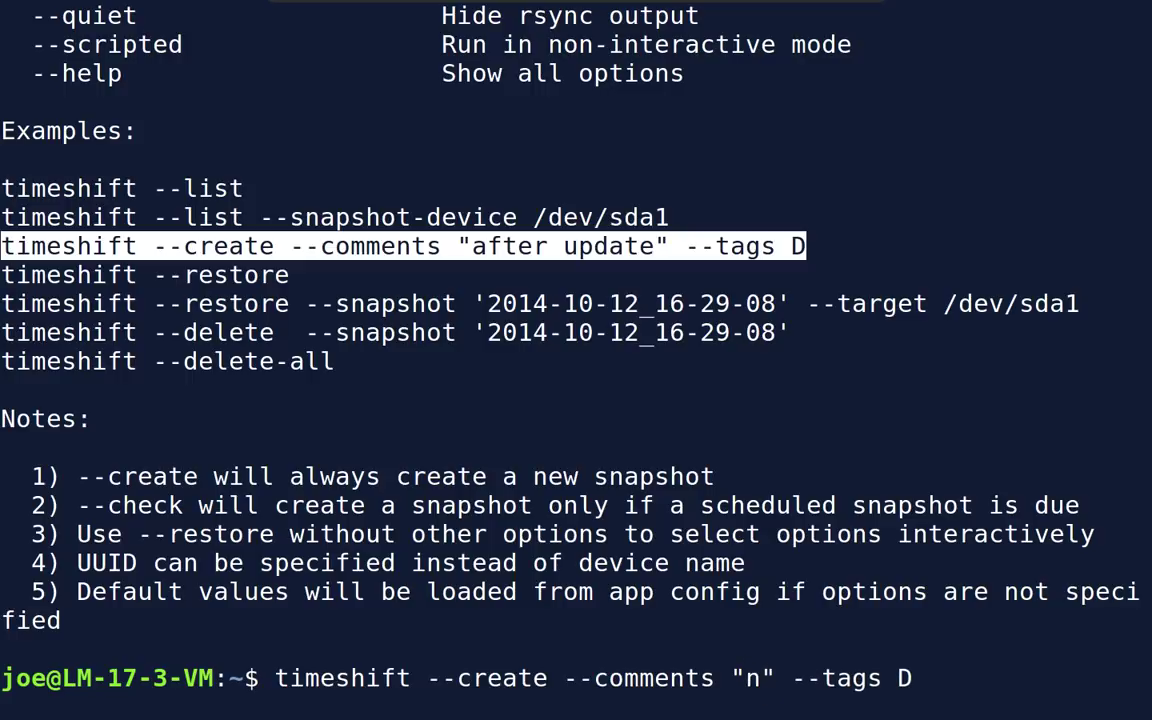
key("BackSpace")
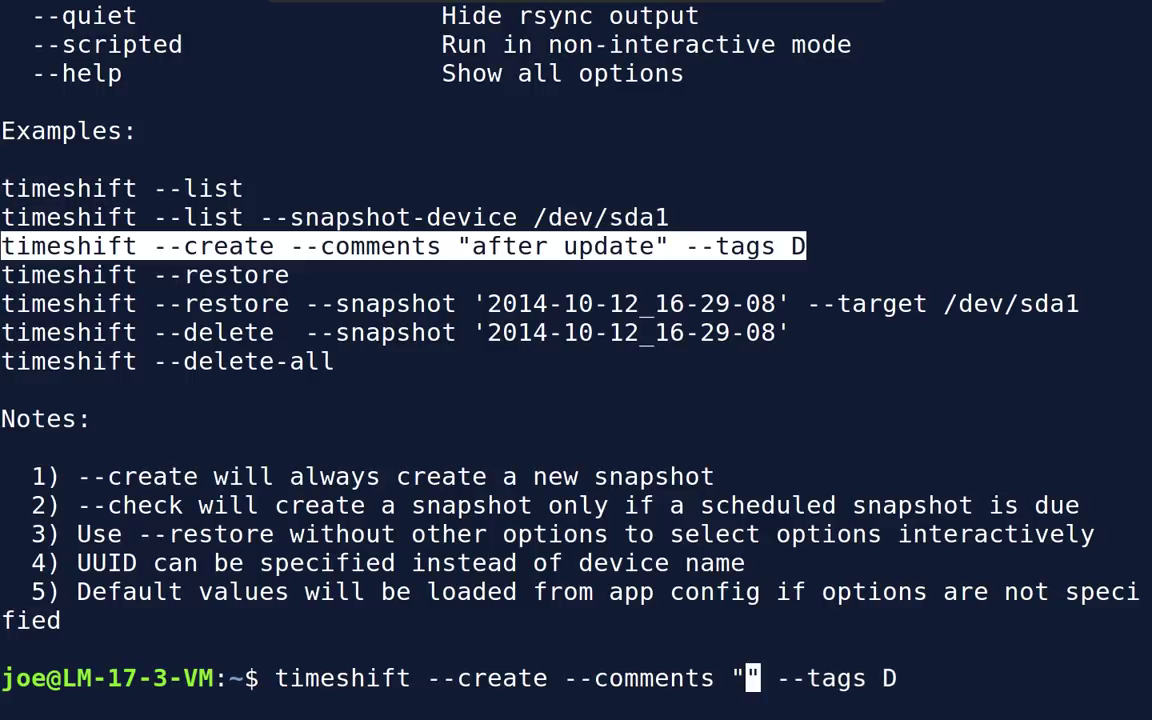
type("@nd")
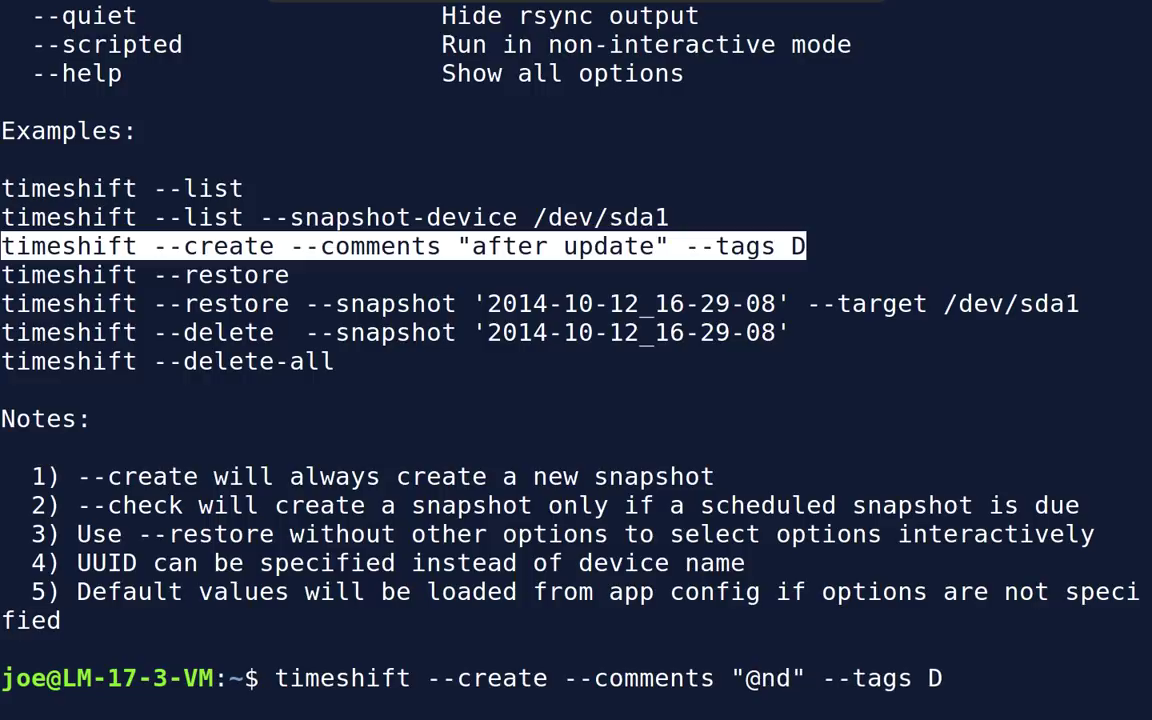
key("BackSpace")
key("BackSpace")
key("BackSpace")
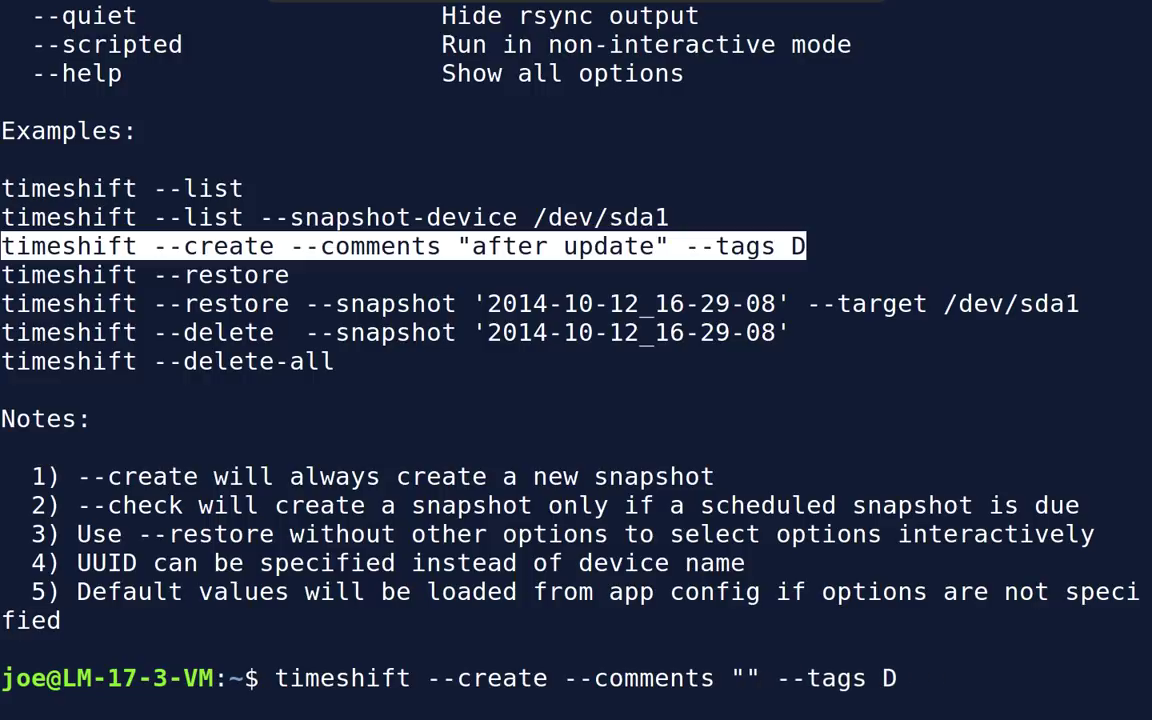
type("2nd")
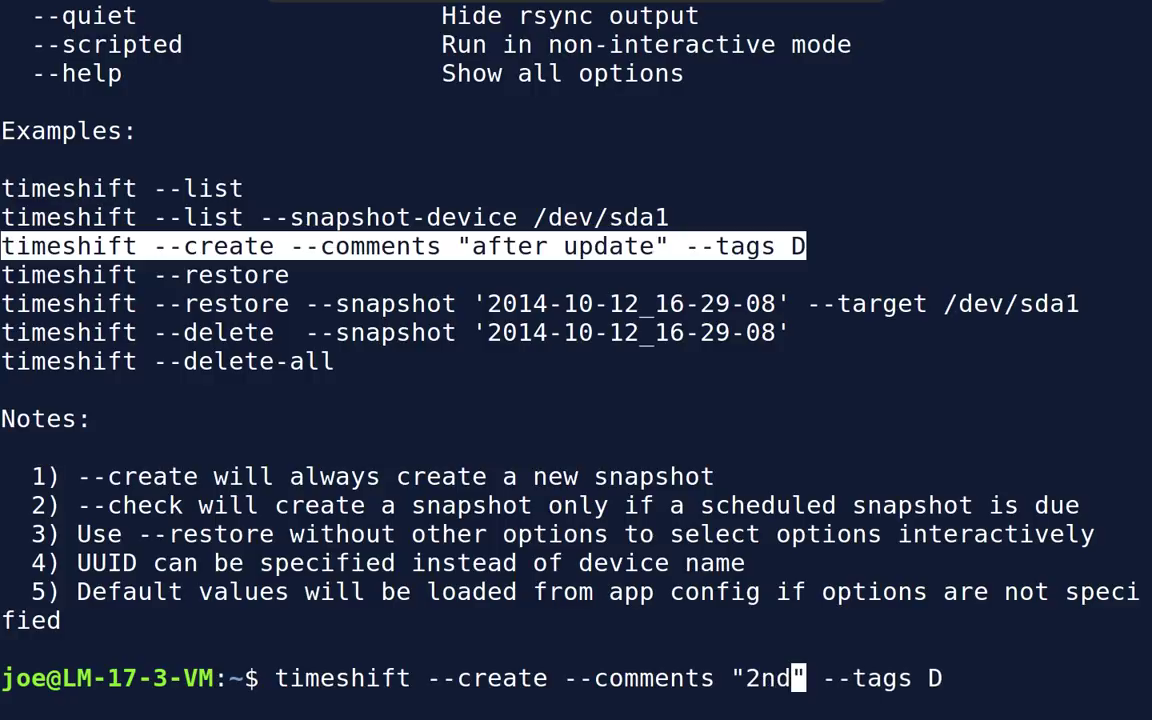
Step: Try to create the snapshot by running the edited command with tag D, without root privileges
key("Right")
key("Right")
key("Right")
key("Right")
key("Right")
key("Right")
key("Right")
key("Right")
key("Right")
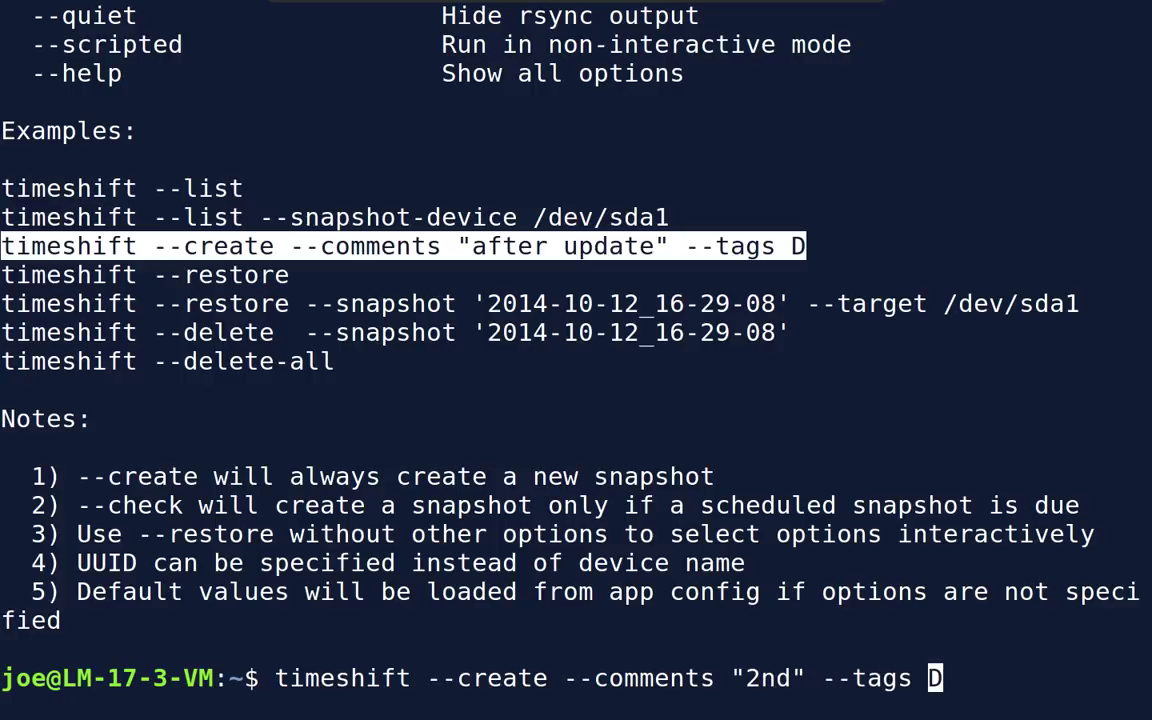
key("Right")
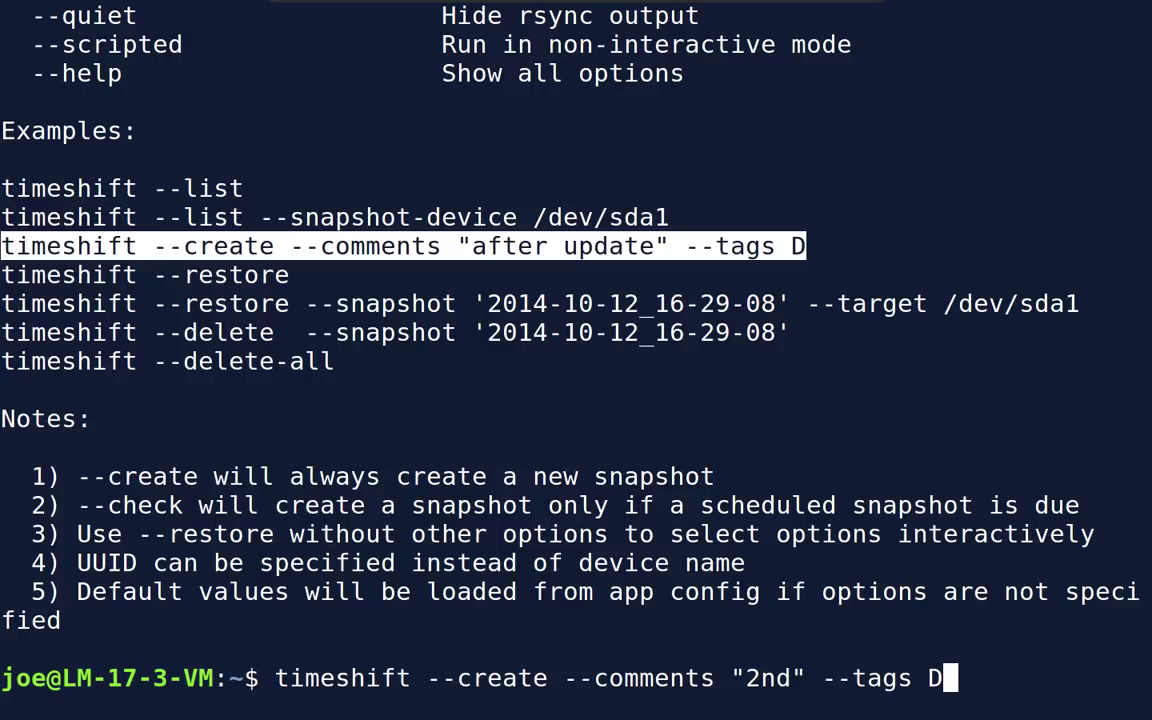
key("Return")
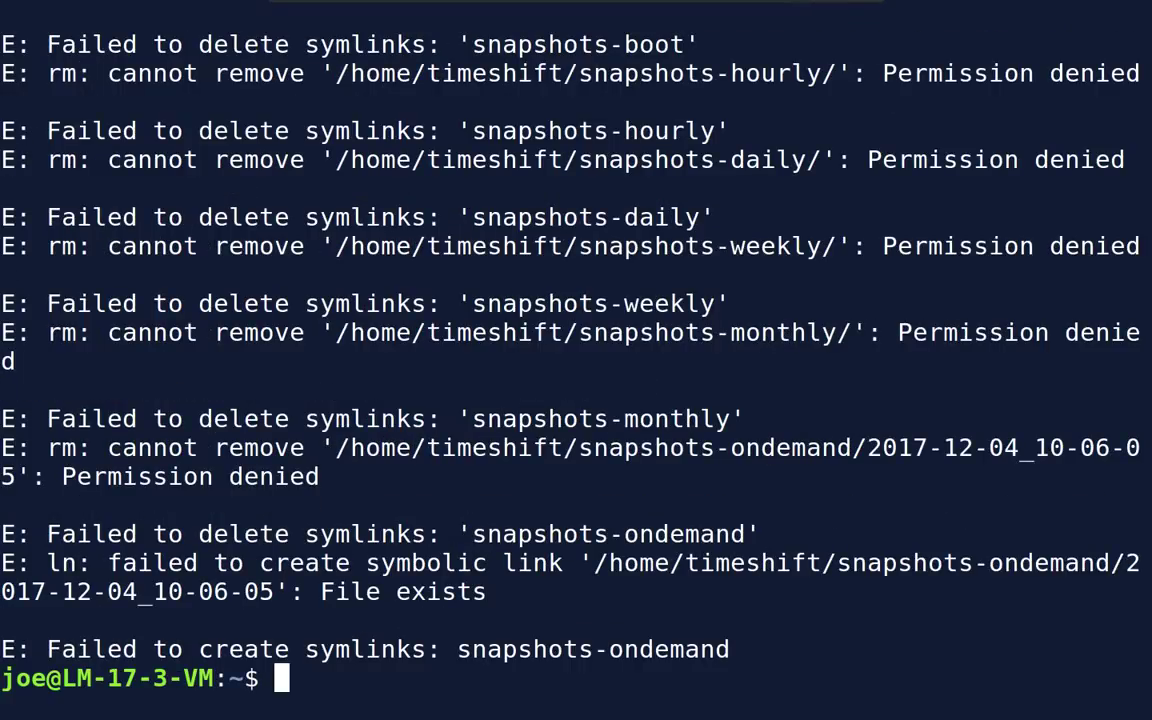
Step: Recall the snapshot command, prefix it with sudo, run it and enter the account password to create the snapshot
key("Up")
key("Left")
key("Left")
key("Left")
key("Left")
key("Left")
key("Left")
key("Left")
key("Left")
key("Left")
key("Left")
key("Left")
key("Left")
key("Left")
key("Left")
key("Left")
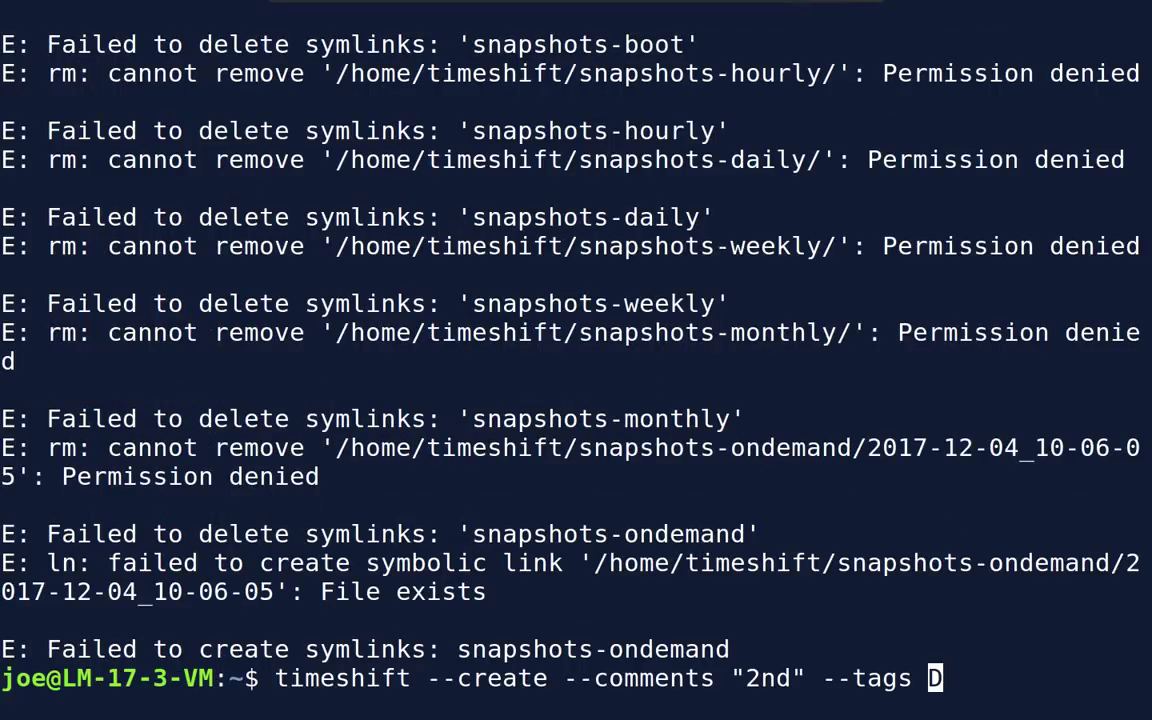
key("Left")
key("Left")
key("Left")
key("Left")
key("Left")
key("Left")
key("Left")
key("Left")
key("Left")
key("Left")
key("Left")
key("Left")
key("Left")
key("Left")
key("Left")
key("Left")
key("Left")
key("Left")
key("Left")
key("Left")
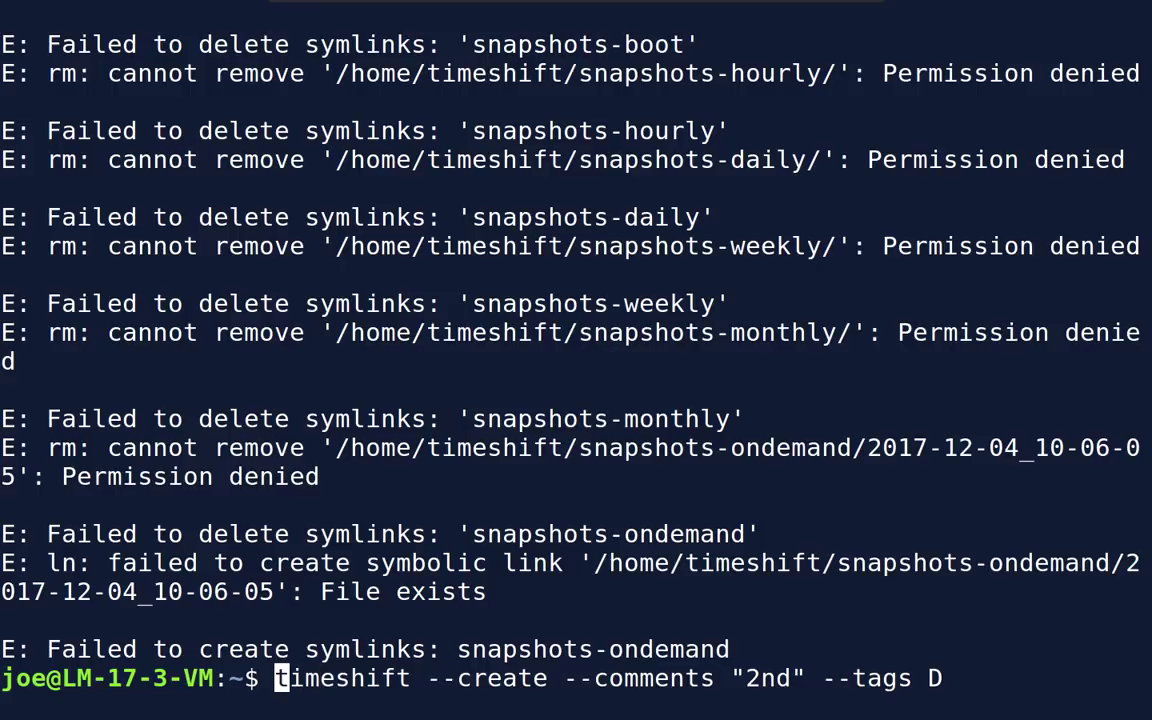
type("sudo")
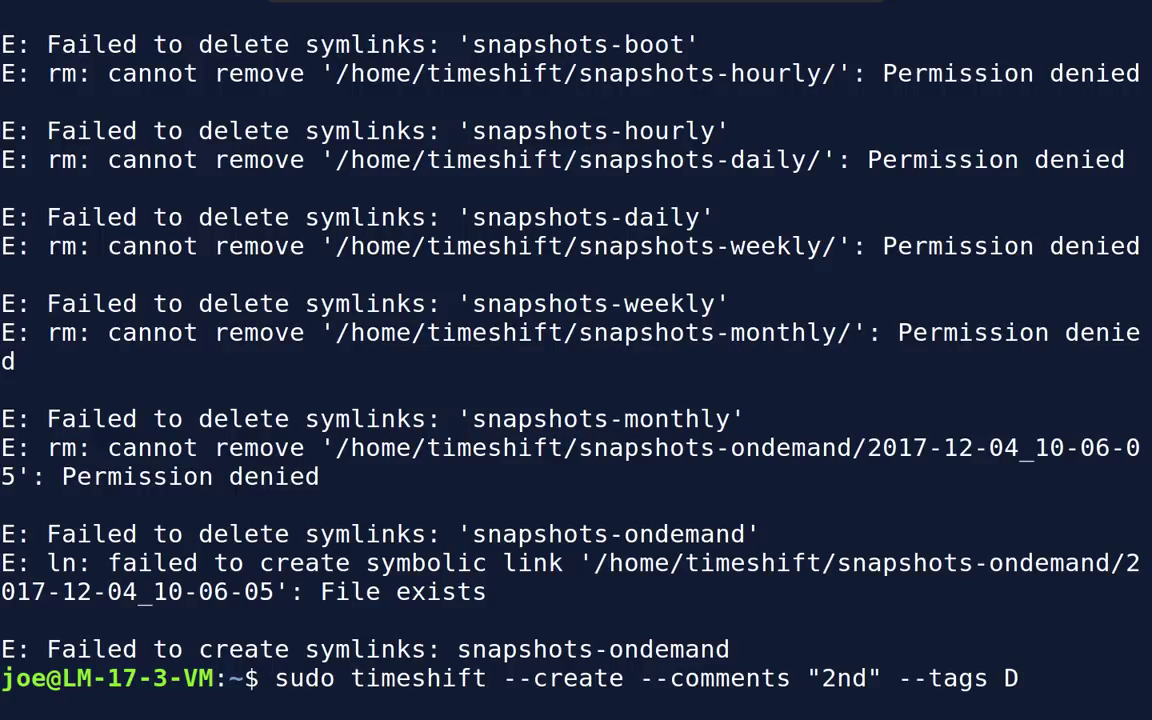
key("Return")
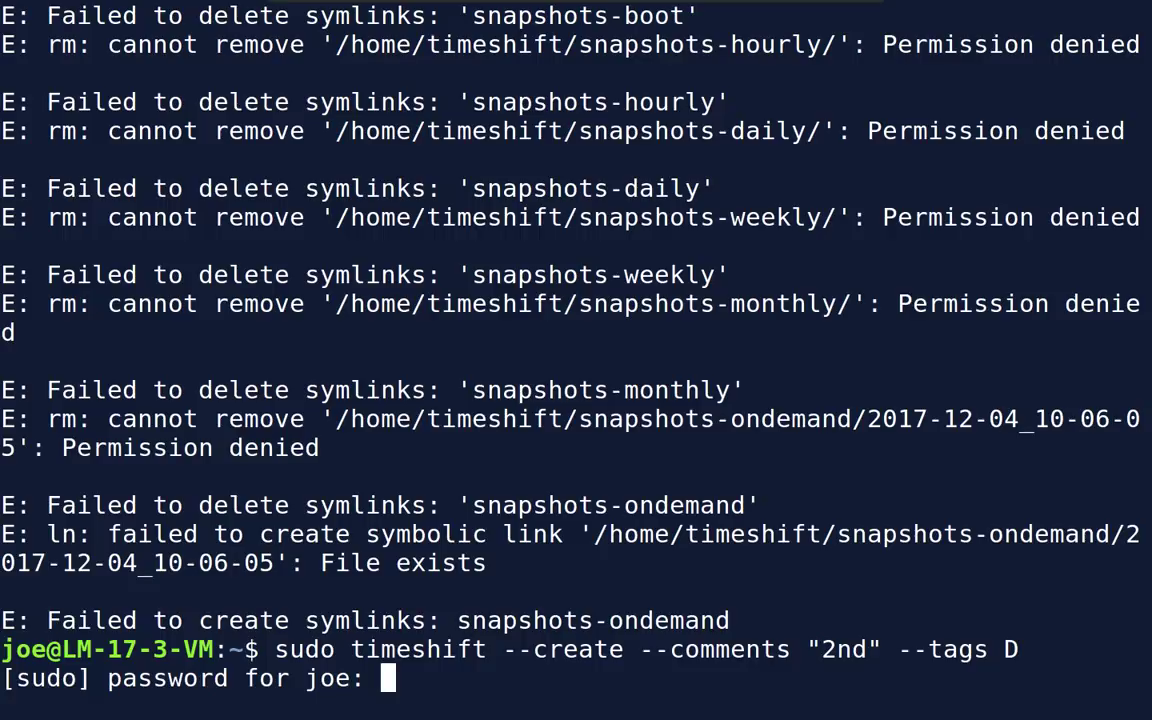
key("Return")
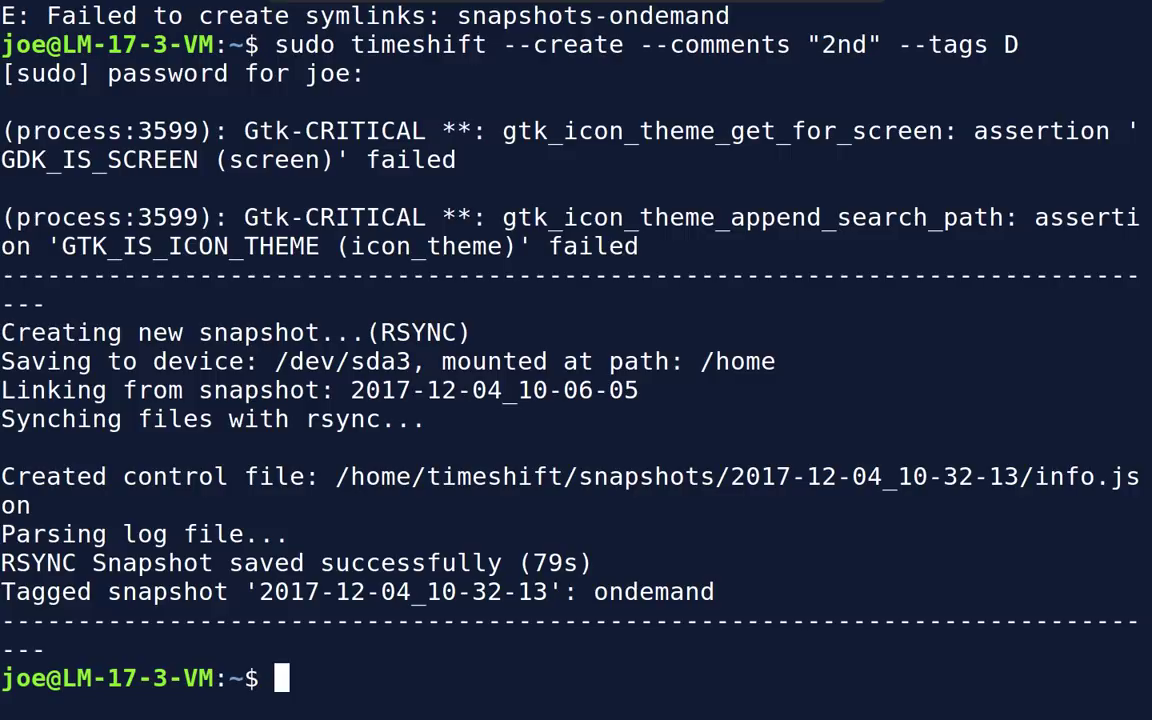
Step: Start an interactive snapshot restore with sudo timeshift --restore
type("sudo t")
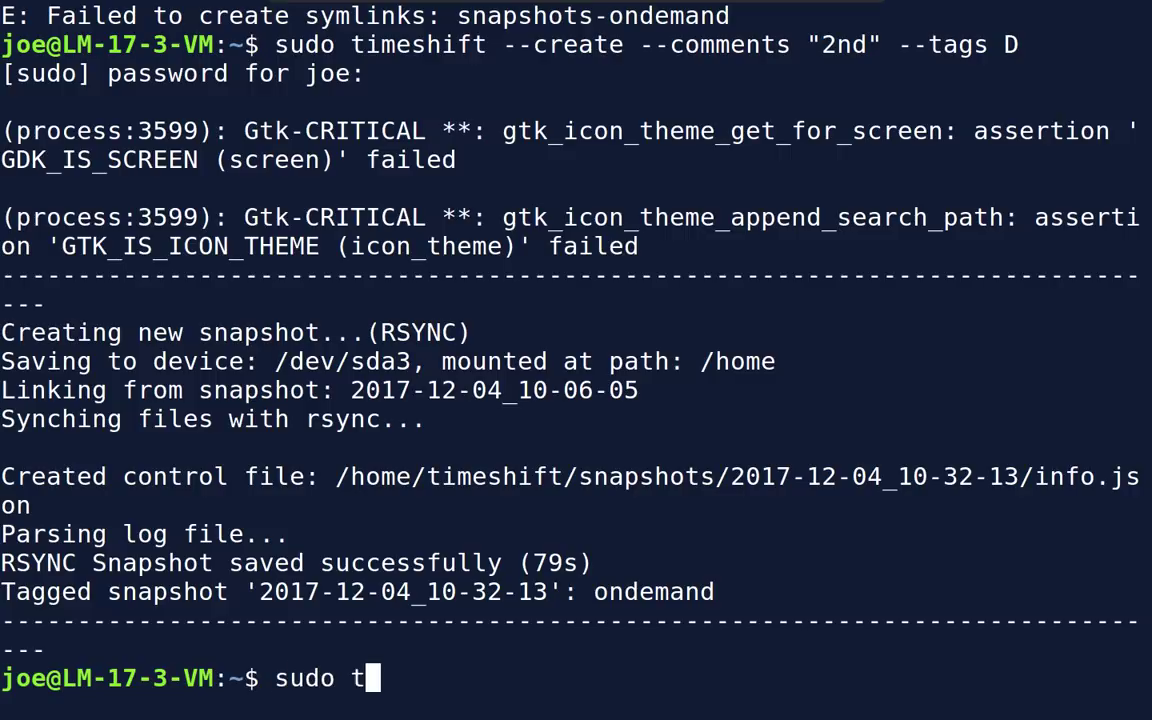
type("imeshift")
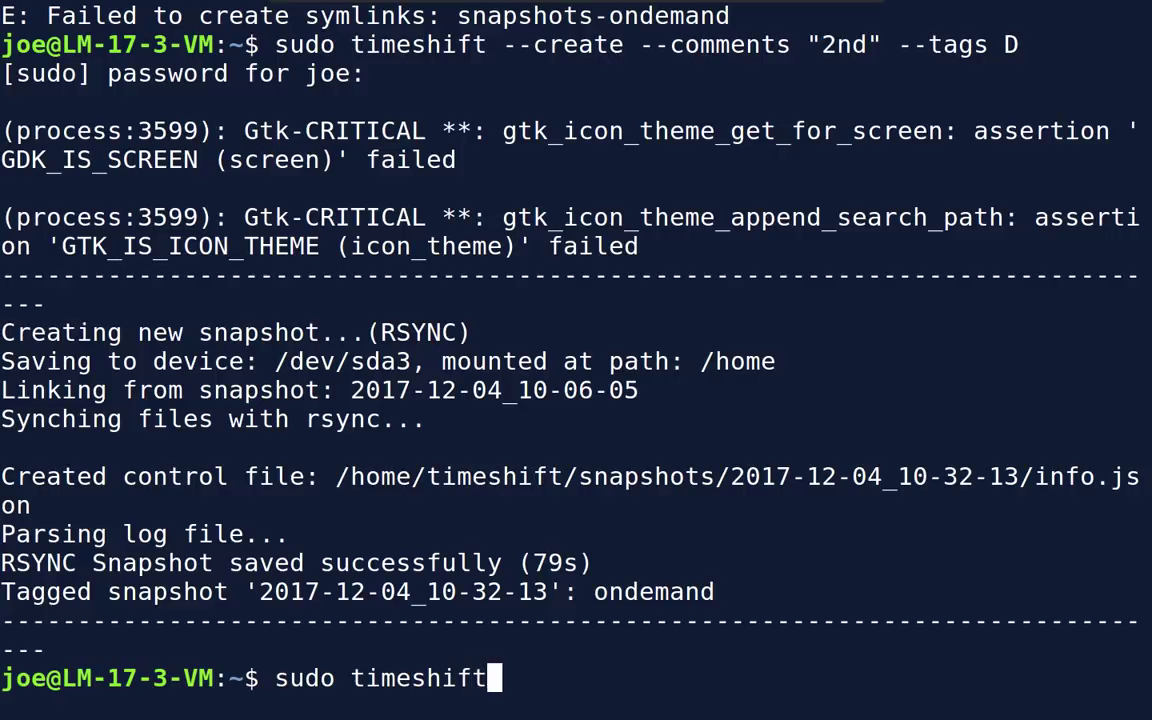
type(" --")
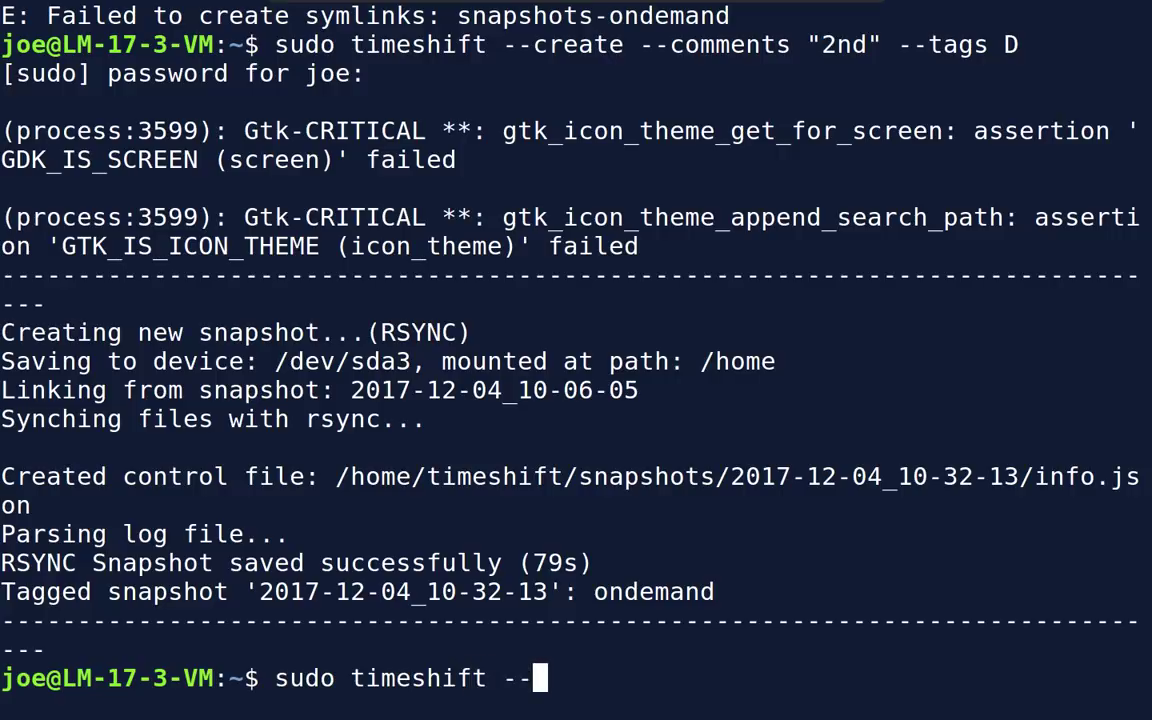
type("restore")
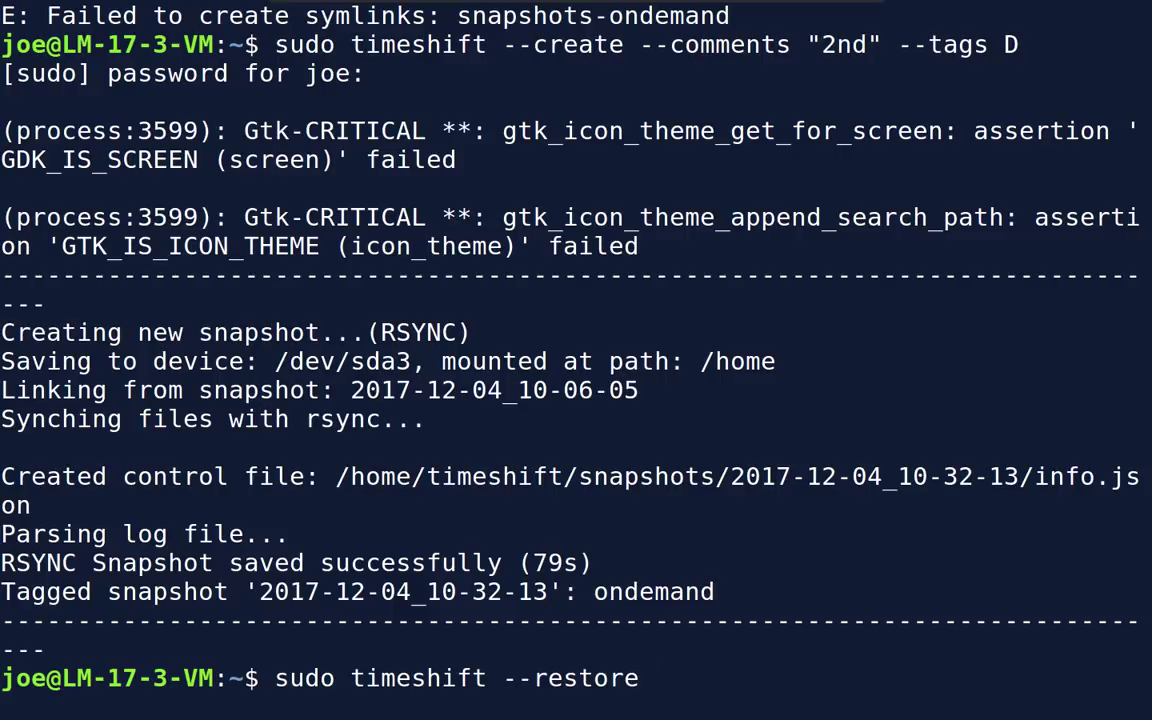
key("Return")
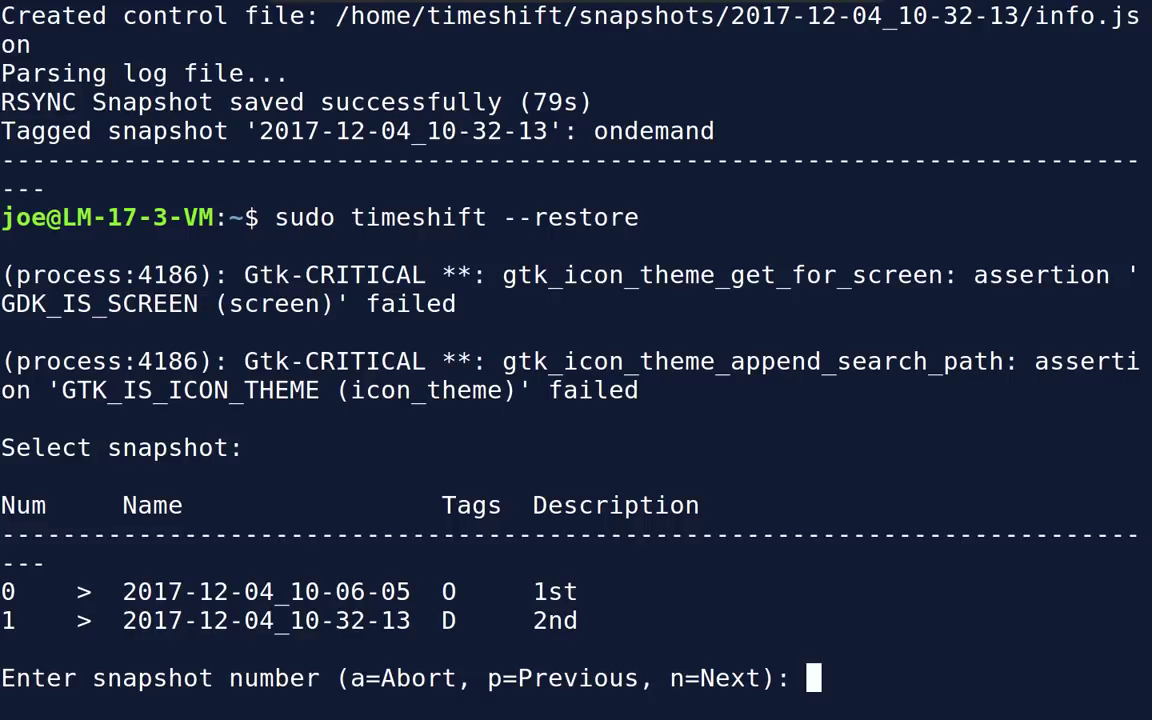
Step: Restore snapshot 0 with the default options, re-installing GRUB2 on the default device /dev/sda, and answer y to continue with the restore
type("0")
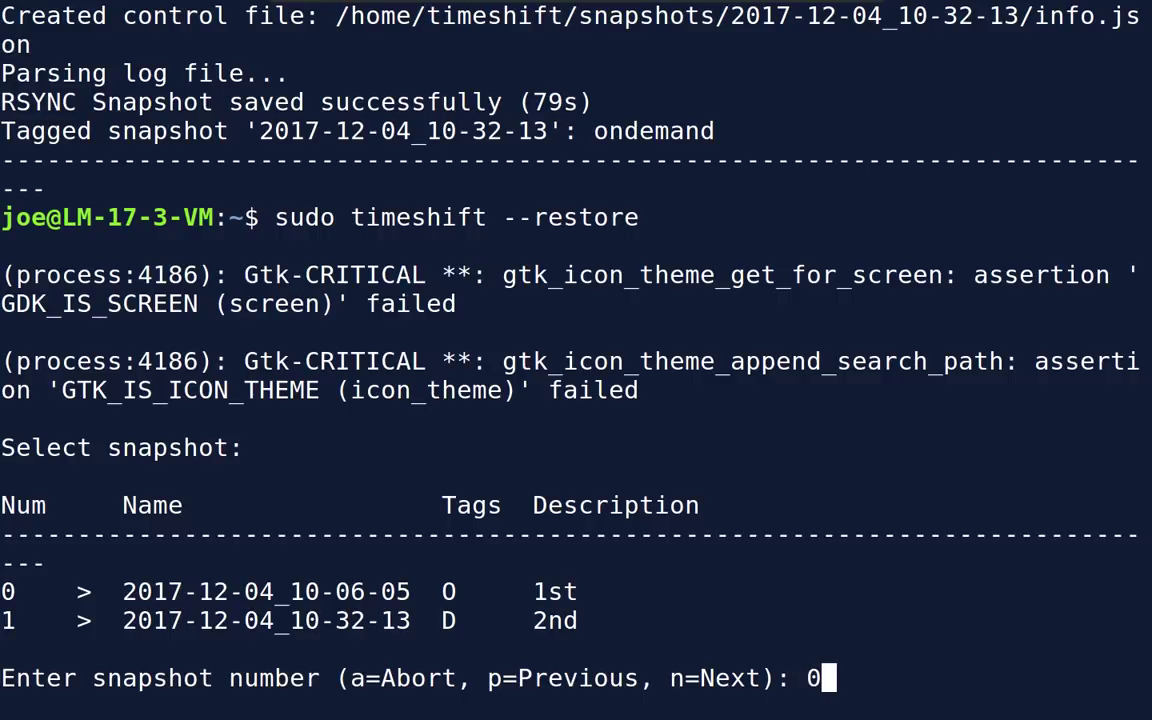
key("Return")
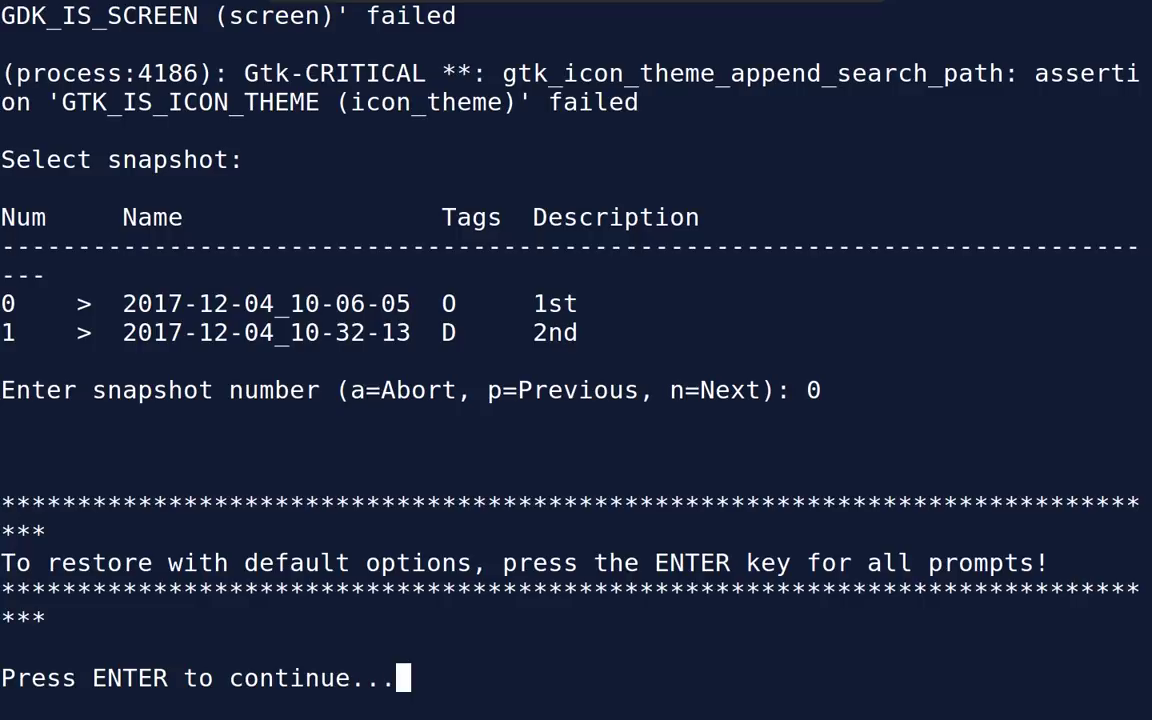
key("Return")
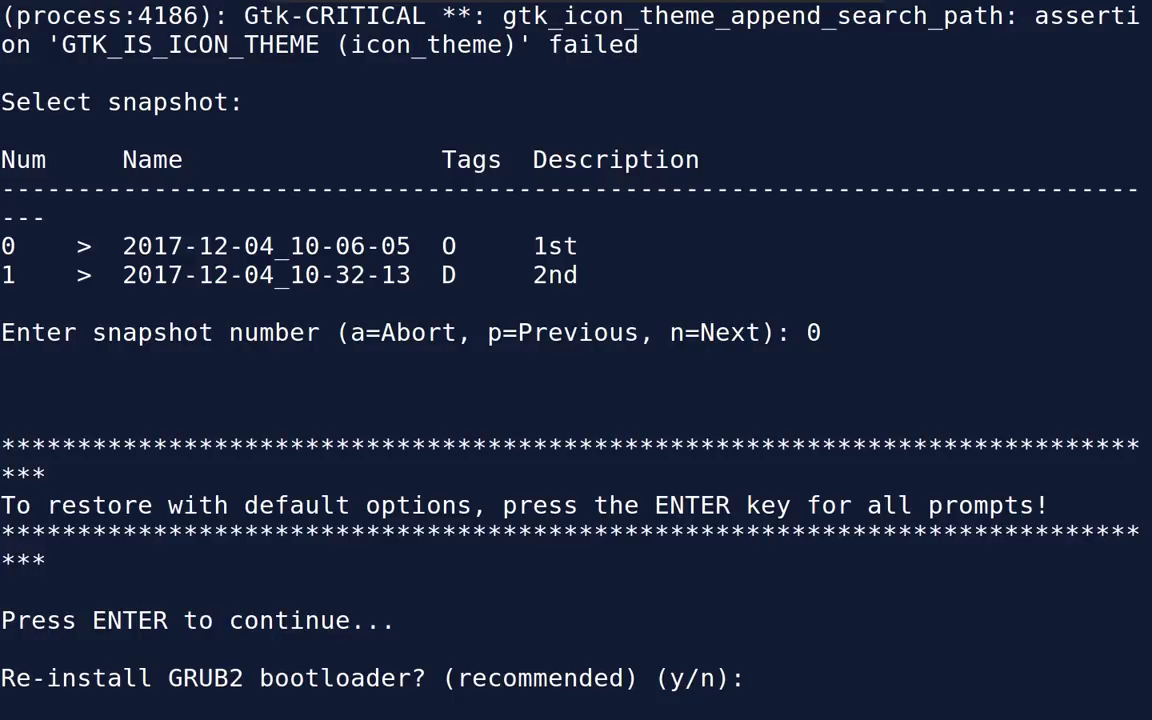
key("Return")
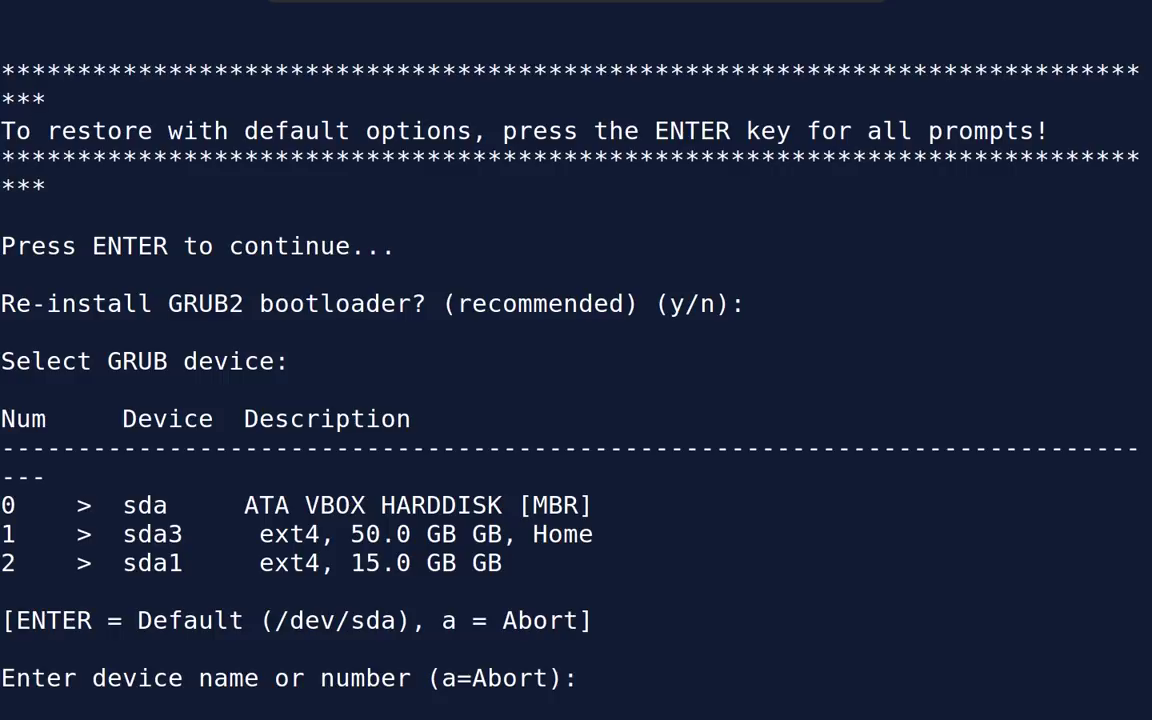
key("Return")
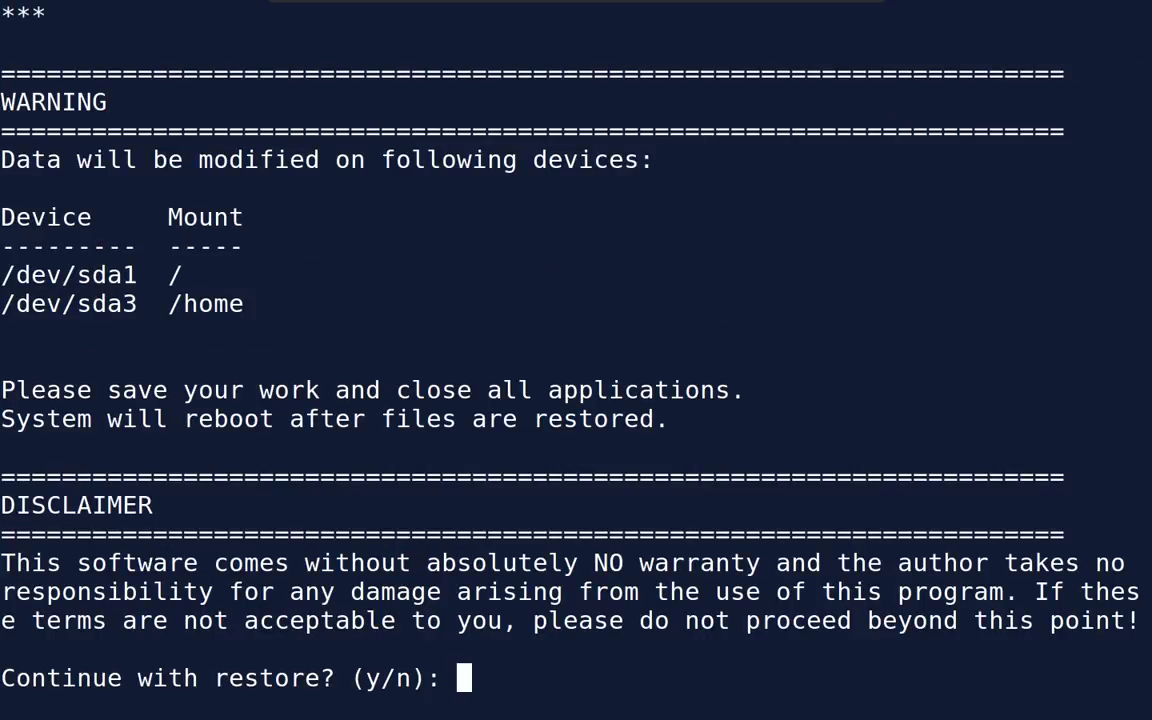
key("Return")
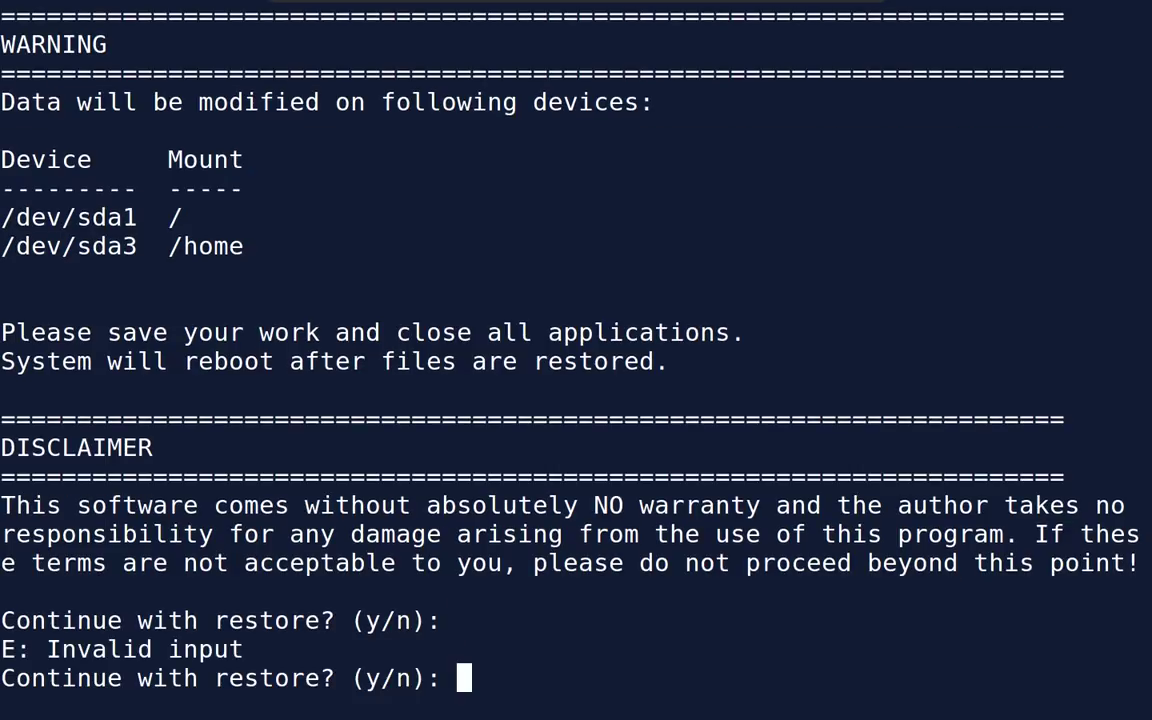
type("y")
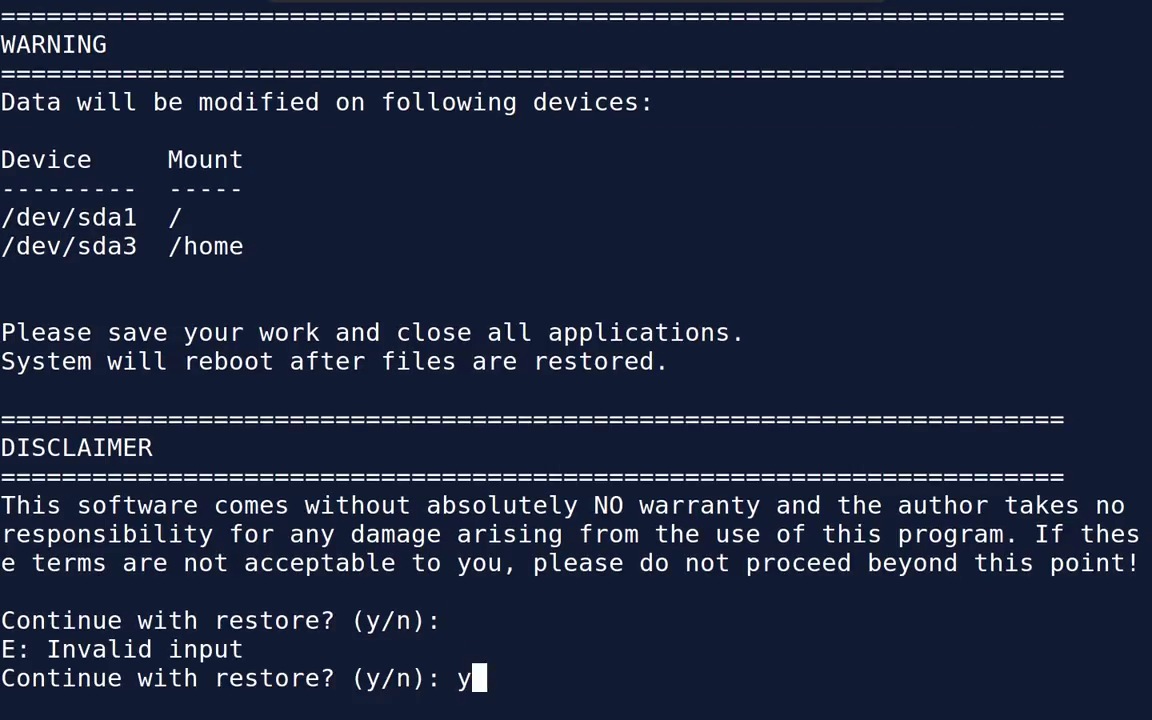
key("Return")
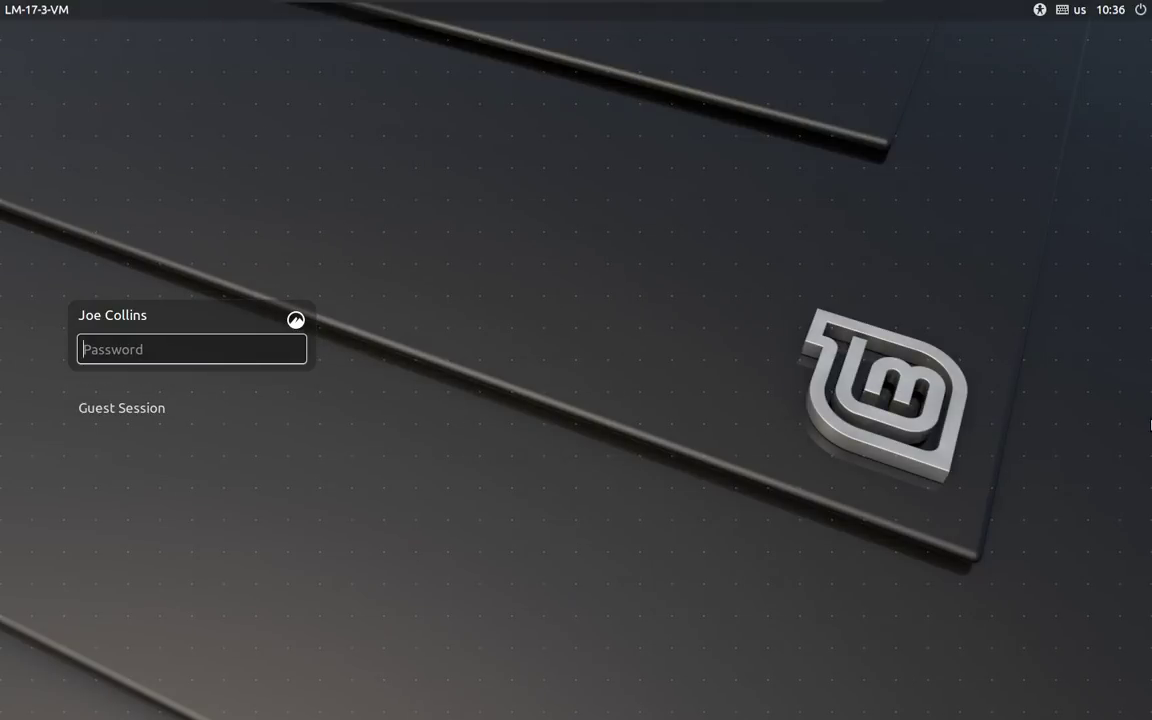
Step: Log back into the desktop with the account password and open a full-screen terminal with enlarged text
type("••••••••")
key("Return")
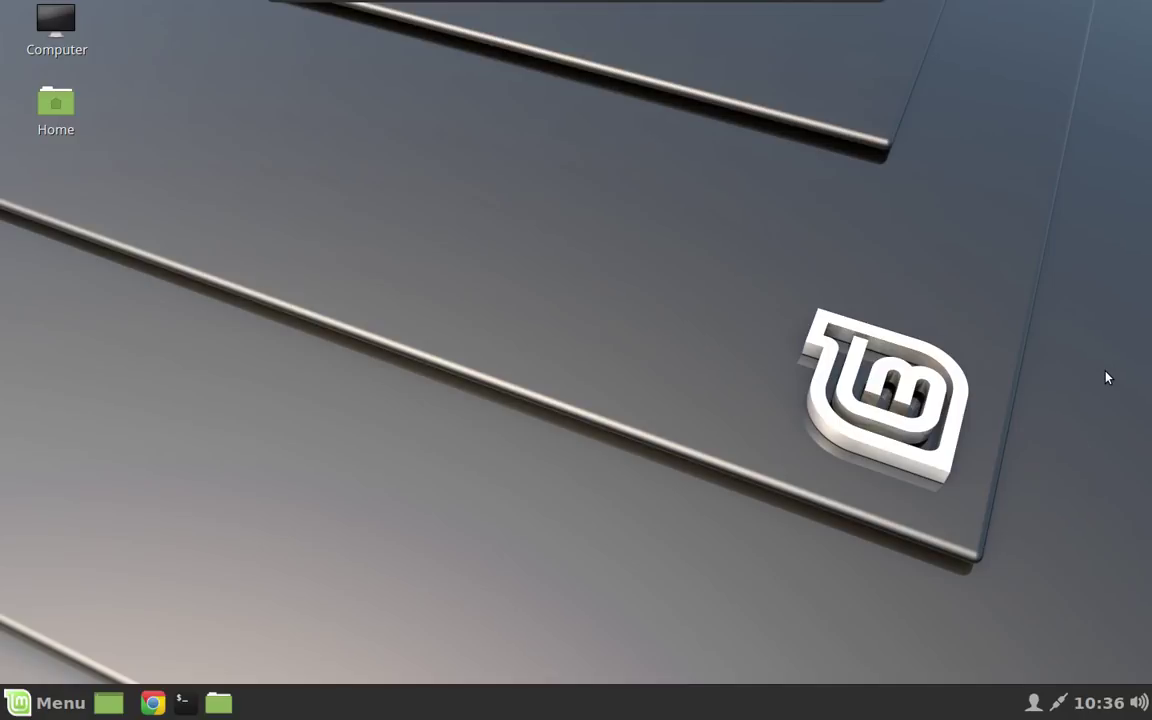
key("ctrl+alt+t")
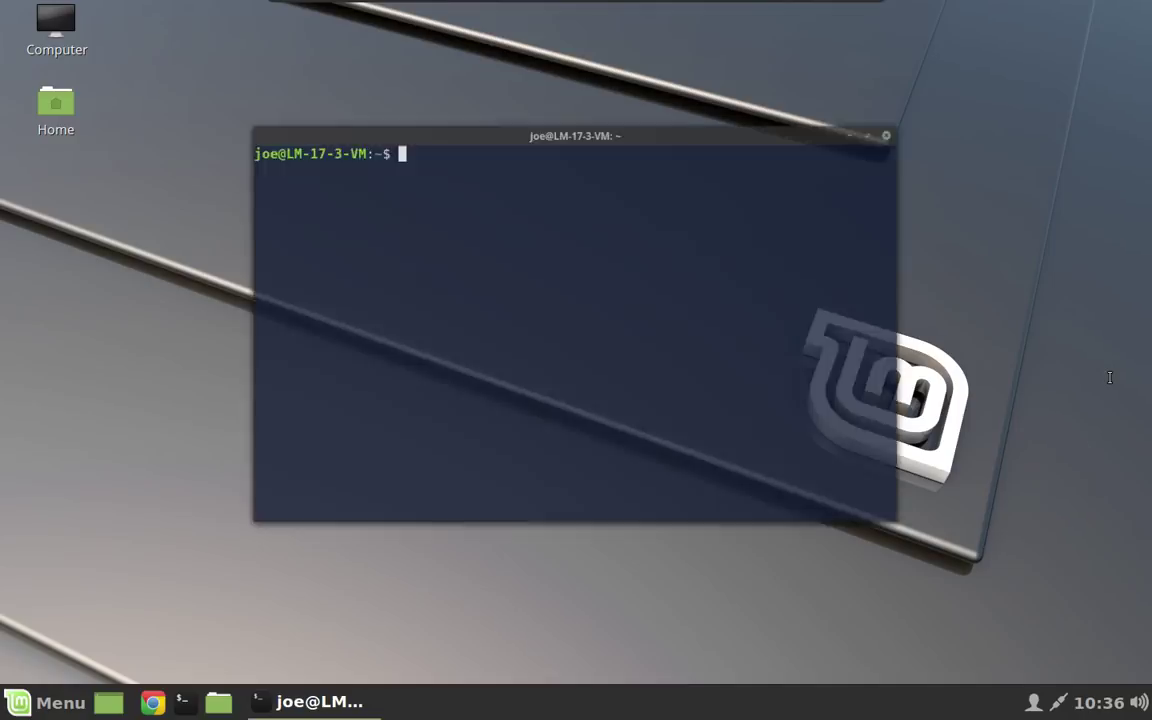
key("F11")
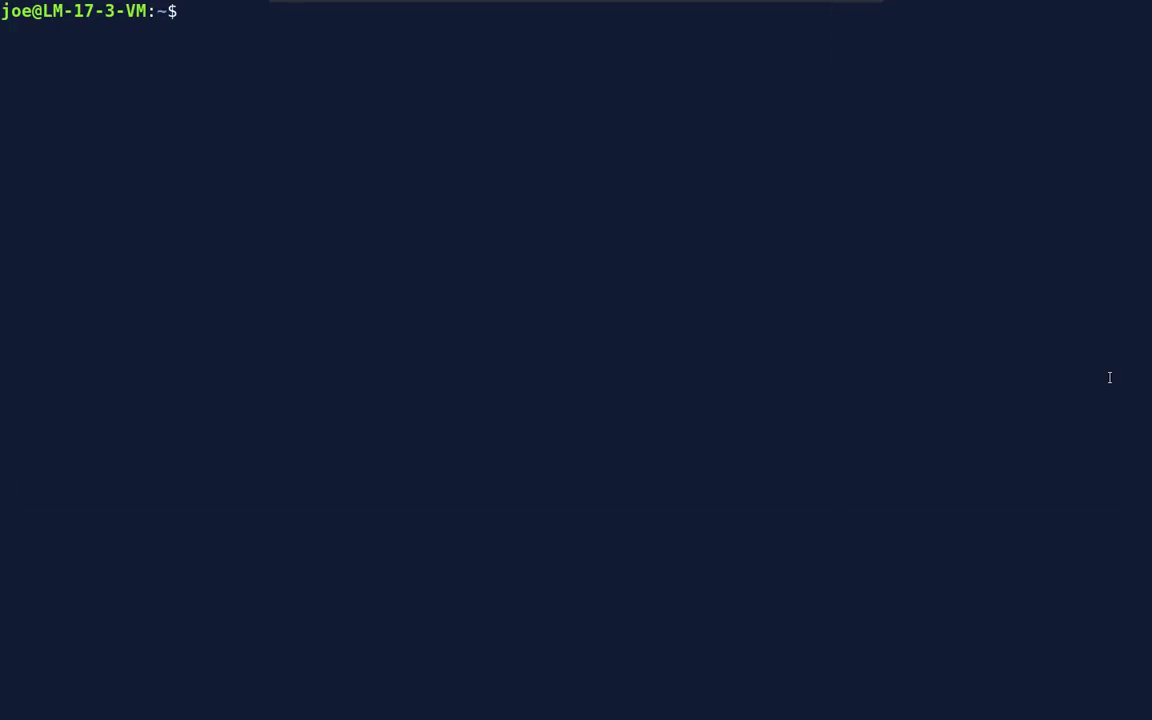
key("ctrl+plus")
key("ctrl+plus")
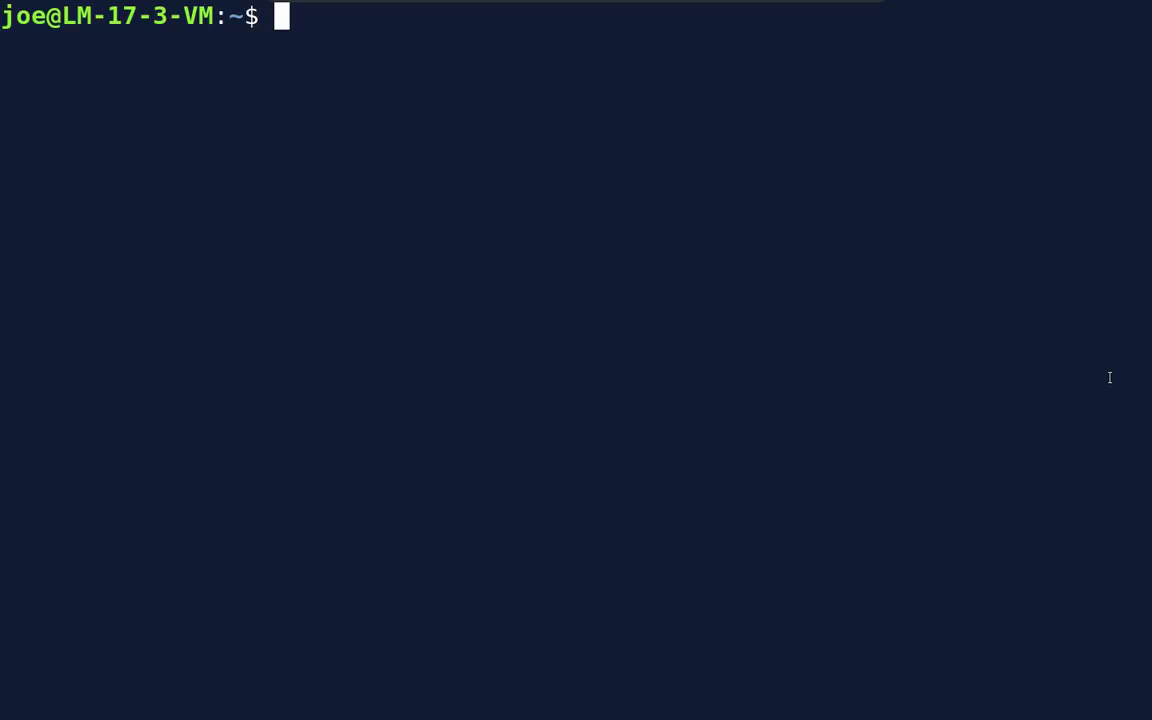
Step: Change to the /etc/cron.d directory and list its files
type("cd ")
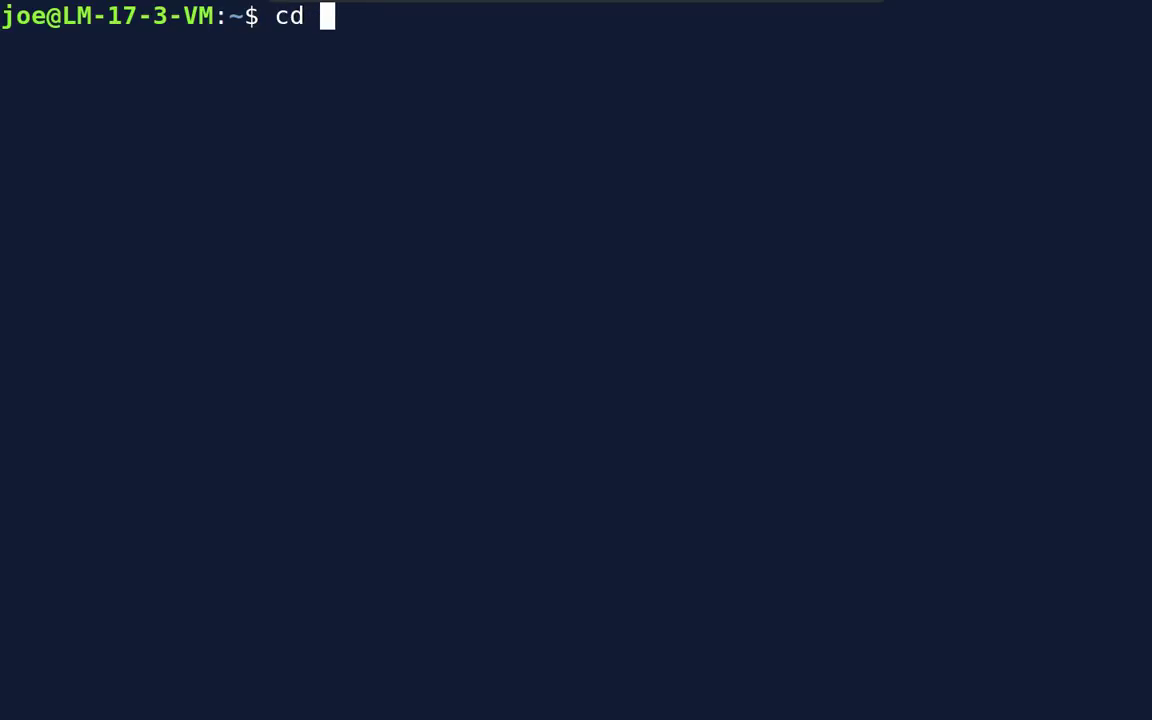
type("/etc/")
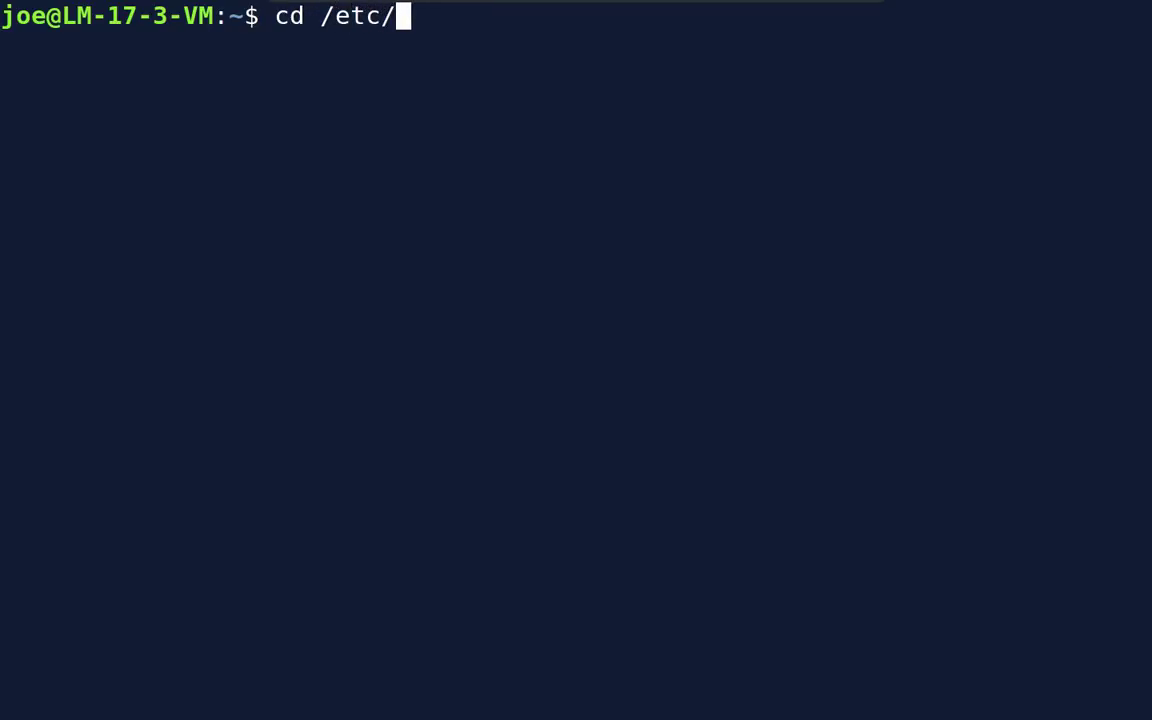
type("cron.d")
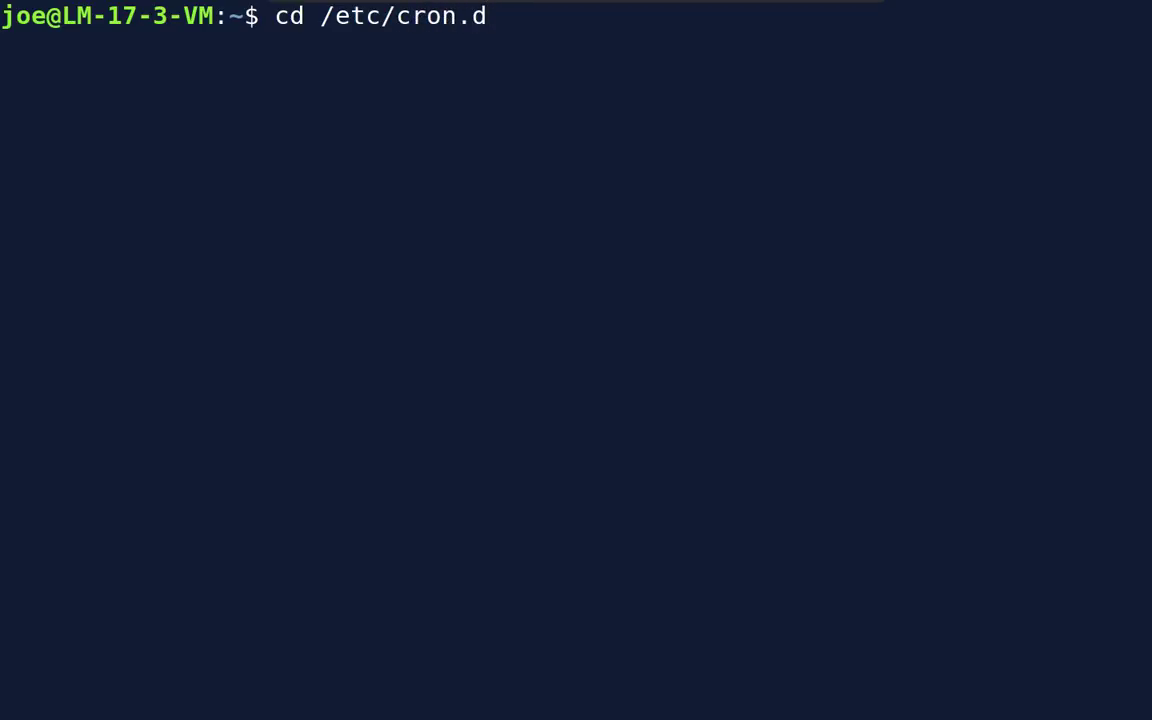
key("Return")
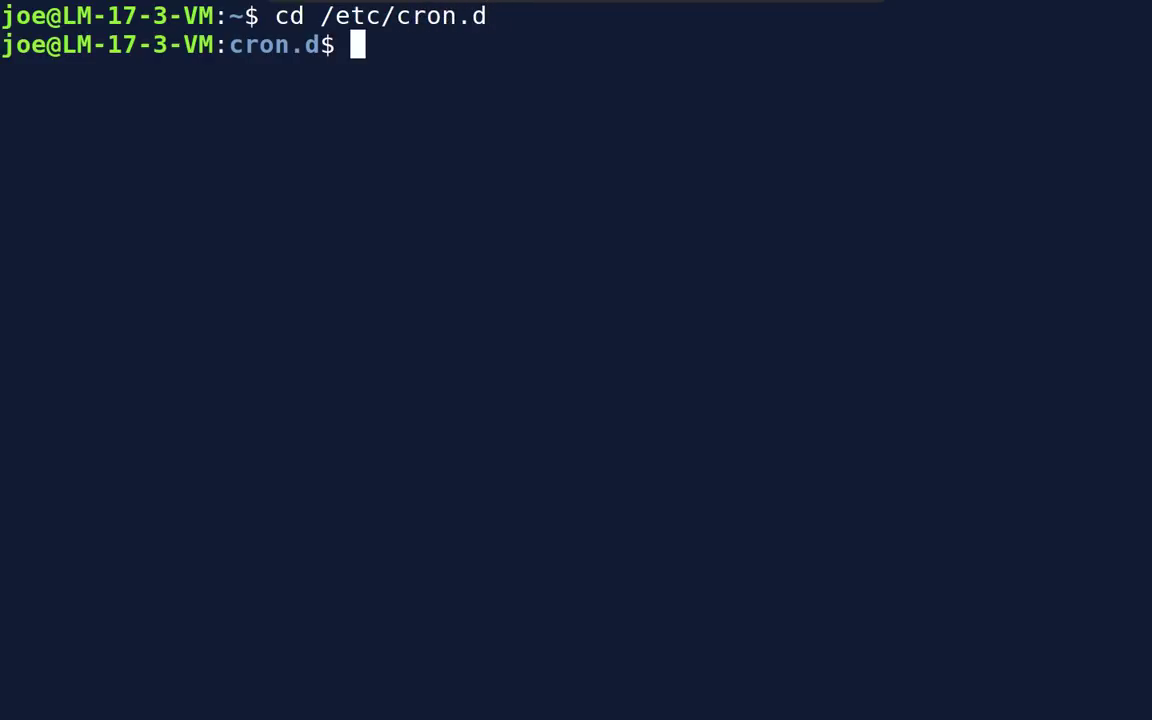
type("ls")
key("Return")
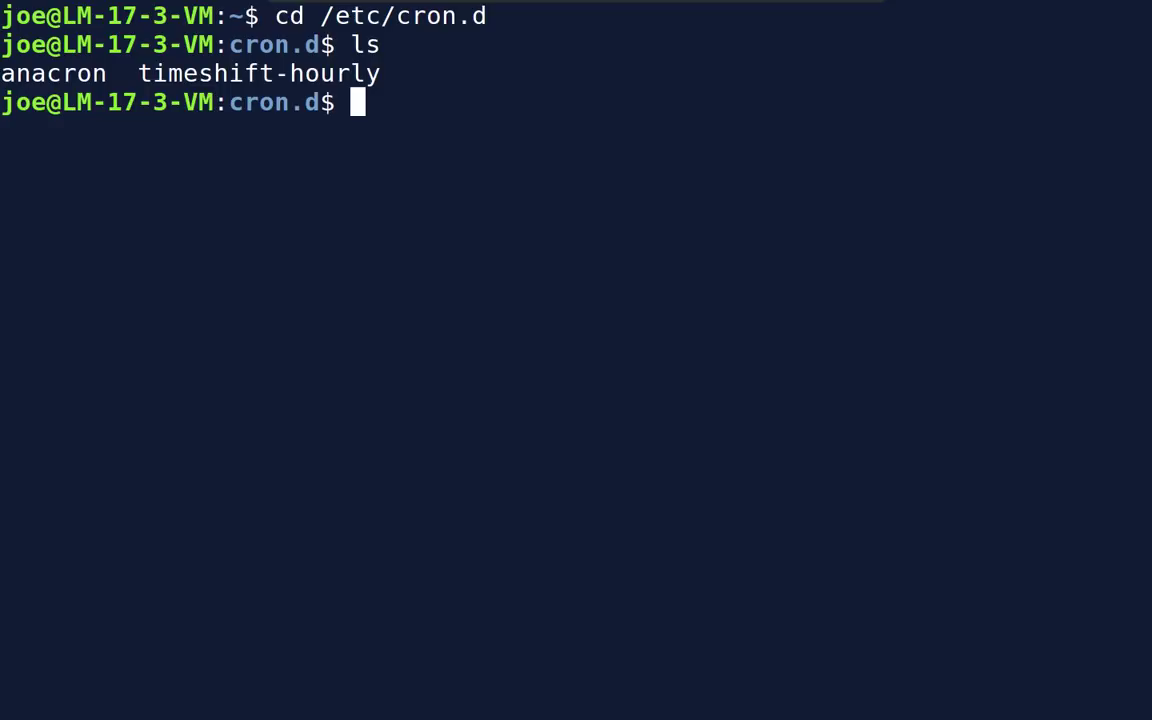
Step: Read the timeshift-hourly cron file with less, then return to the prompt
type("les")
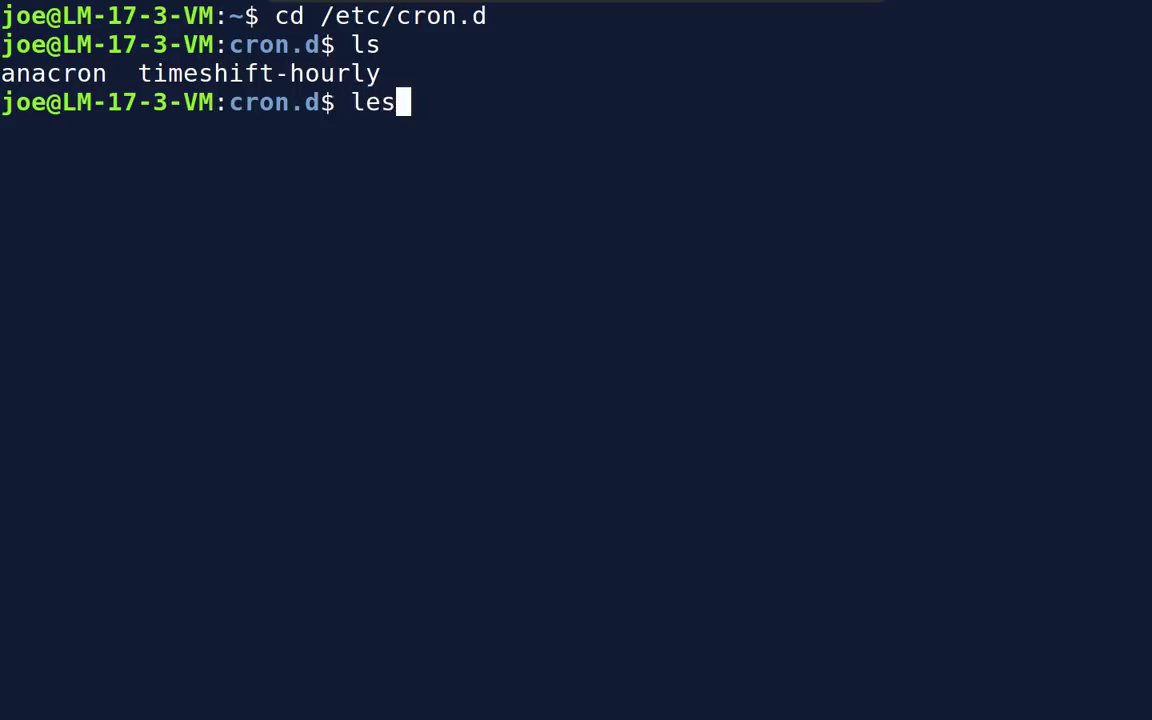
type("s time")
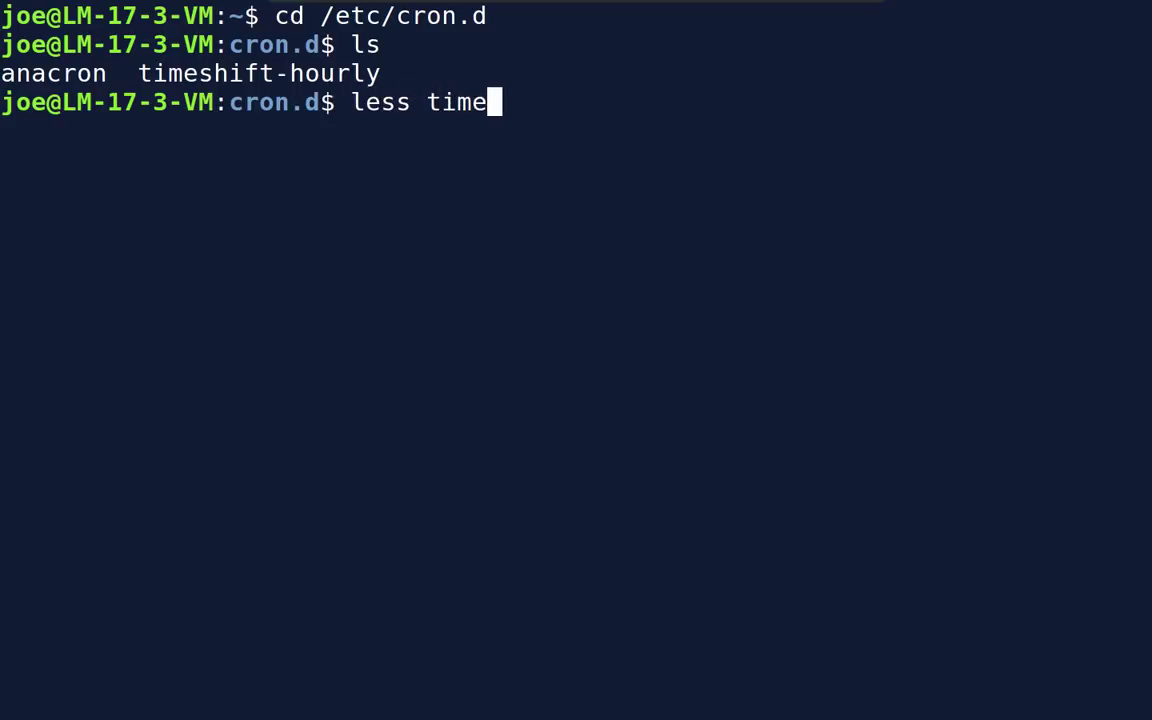
key("Tab")
key("Return")
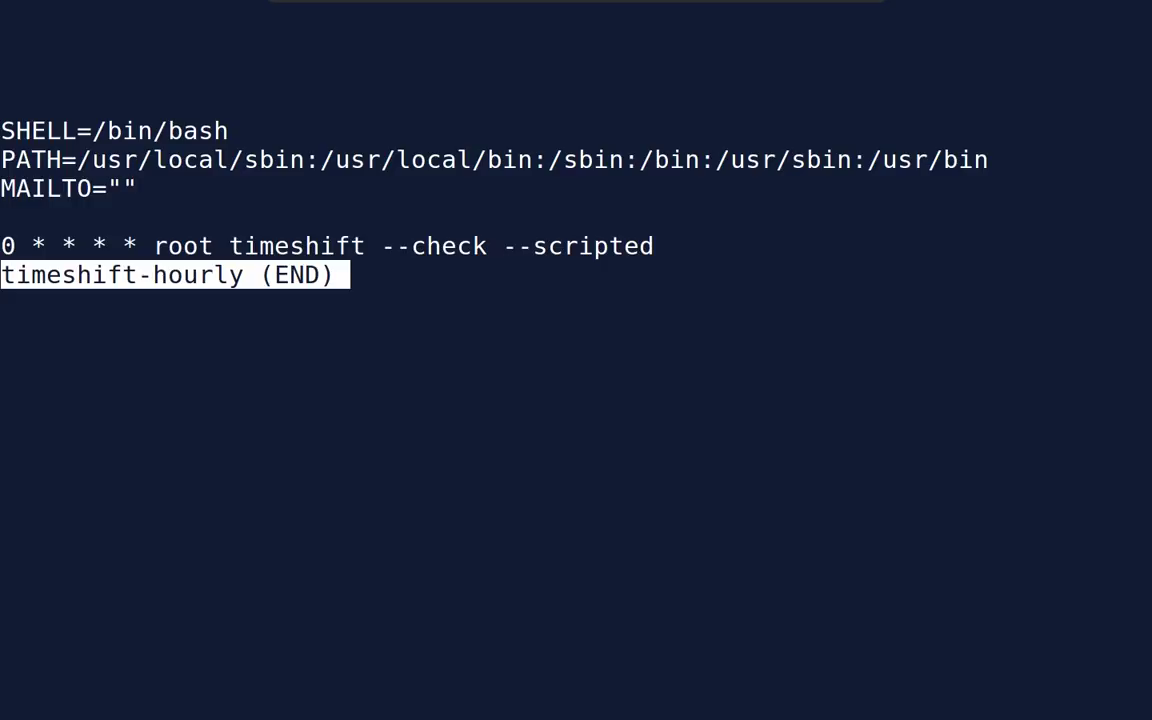
key("q")
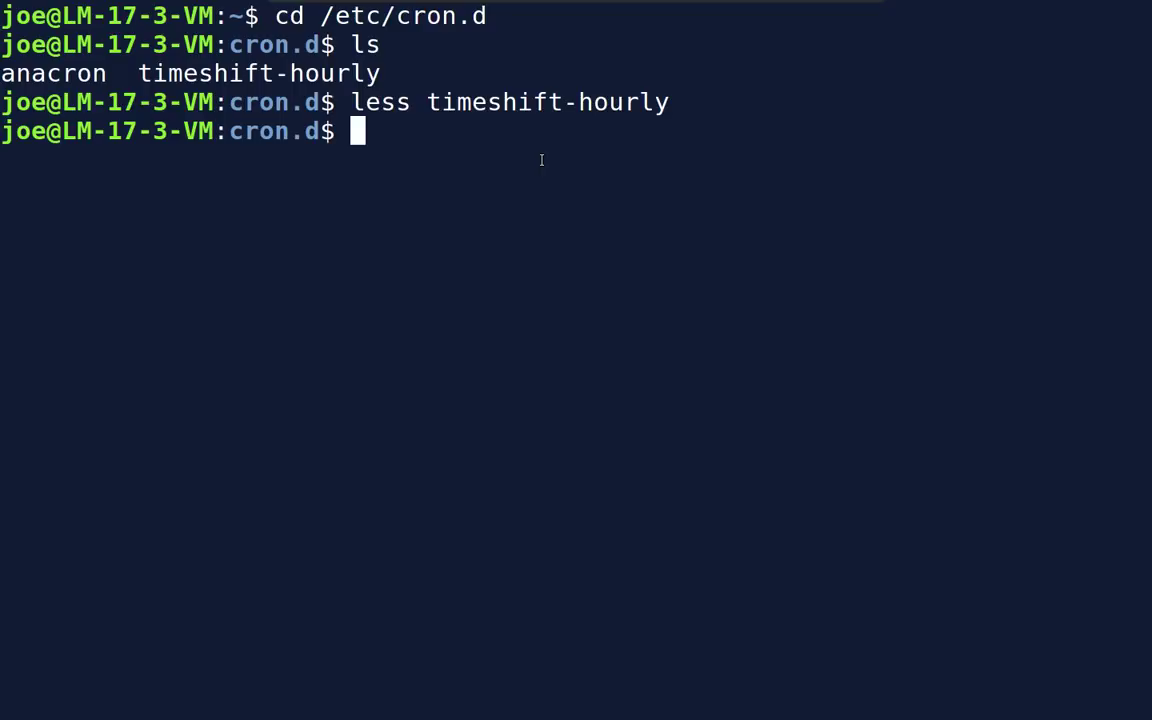
Step: Clear the terminal and list the existing snapshots with timeshift --list, without root privileges
key("ctrl+l")
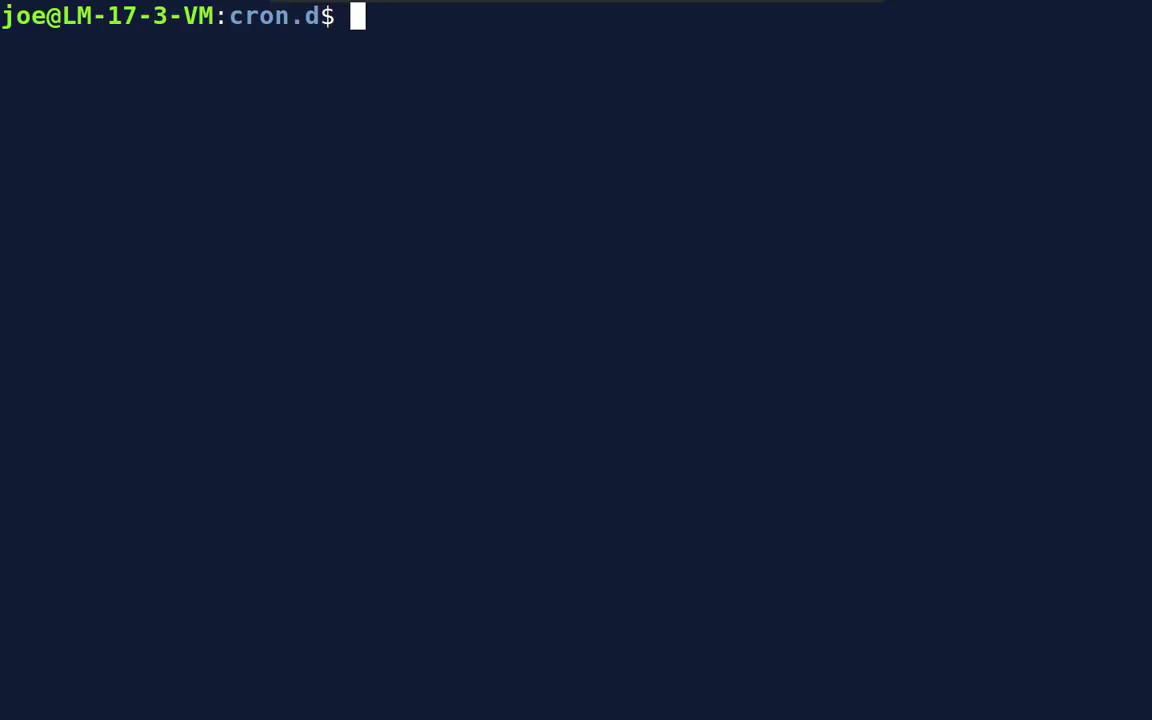
type("time")
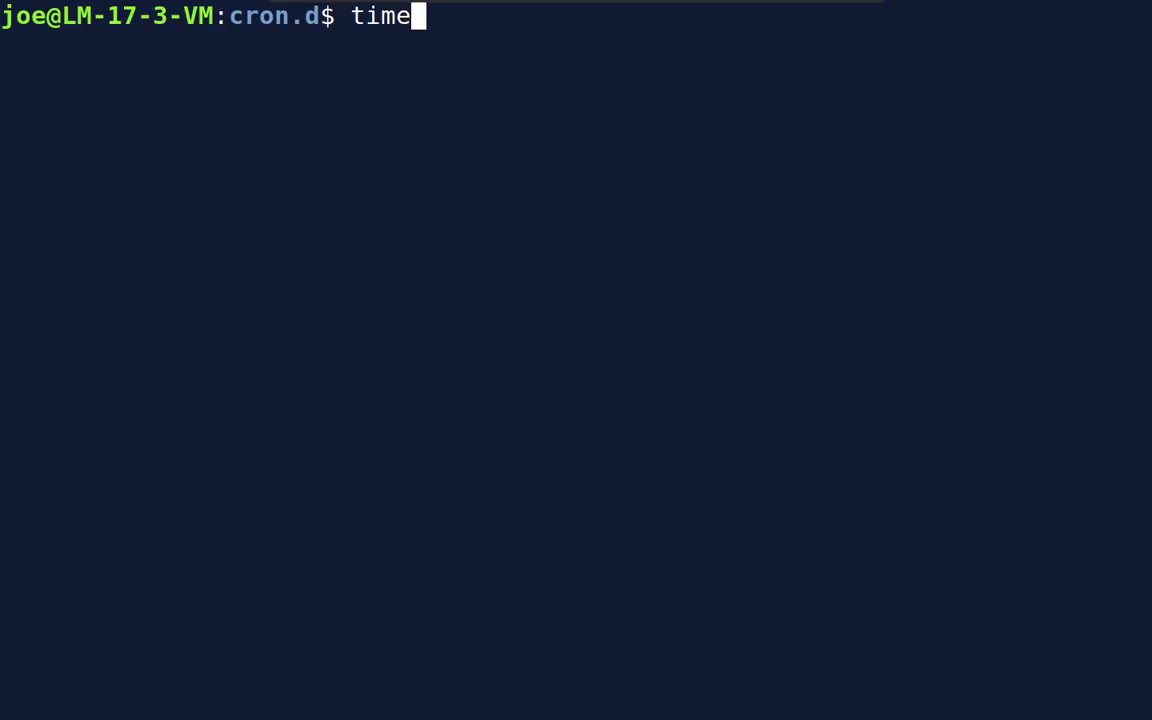
type("shift")
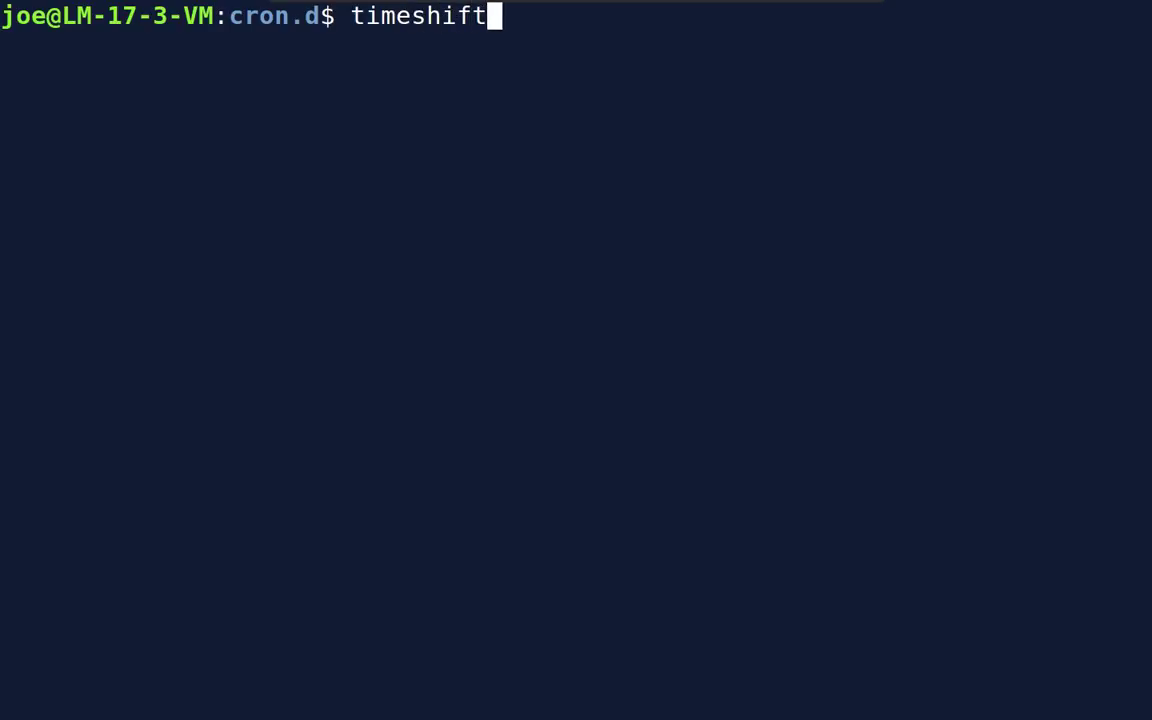
type(" --")
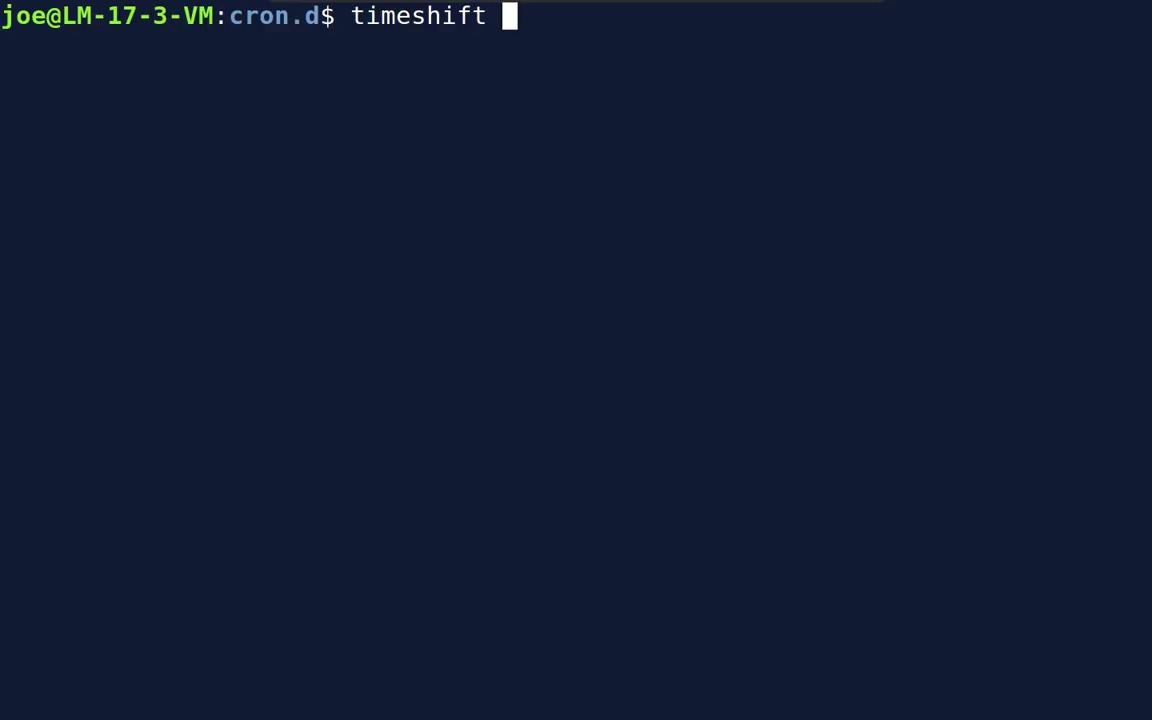
type("list")
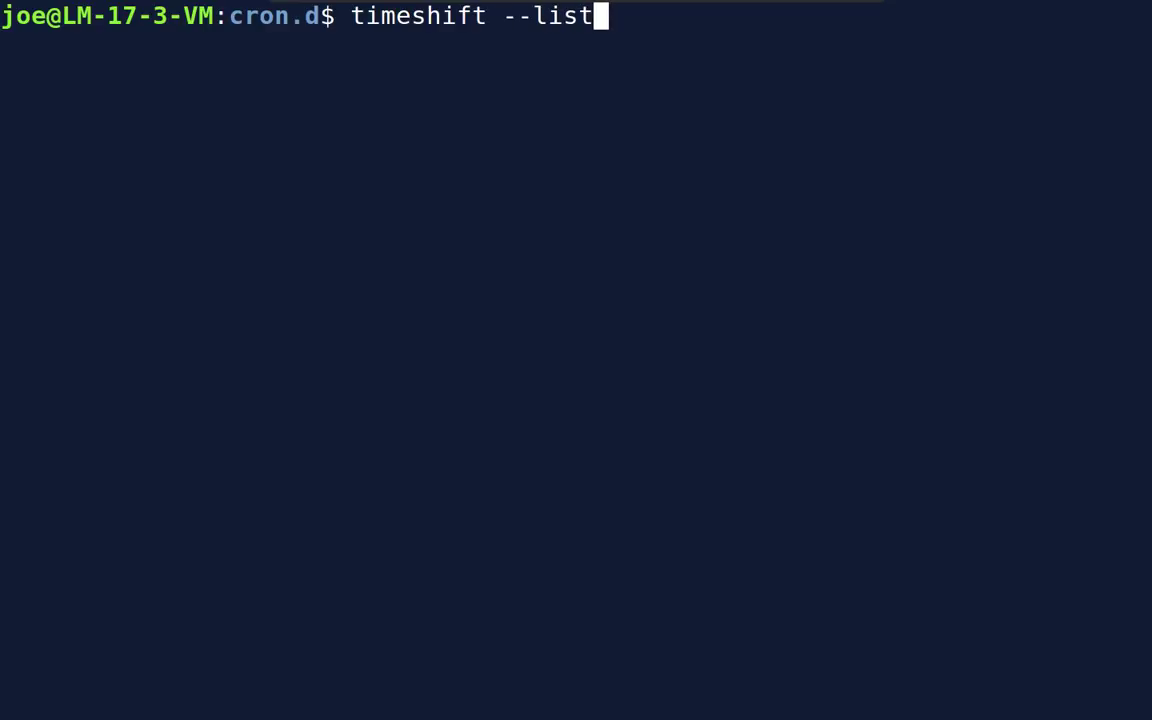
key("Return")
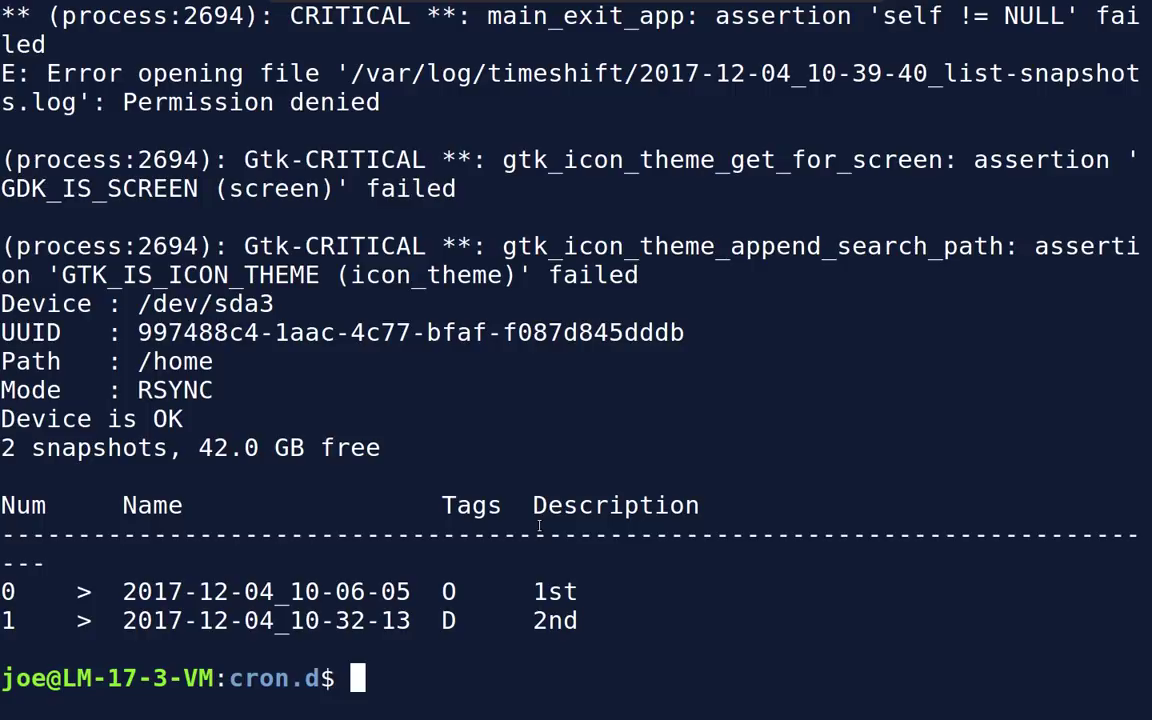
Step: Switch to the workspace with the web browser and look over the TeeJeeTech page on Timeshift v17.10
key("ctrl+alt+Right")
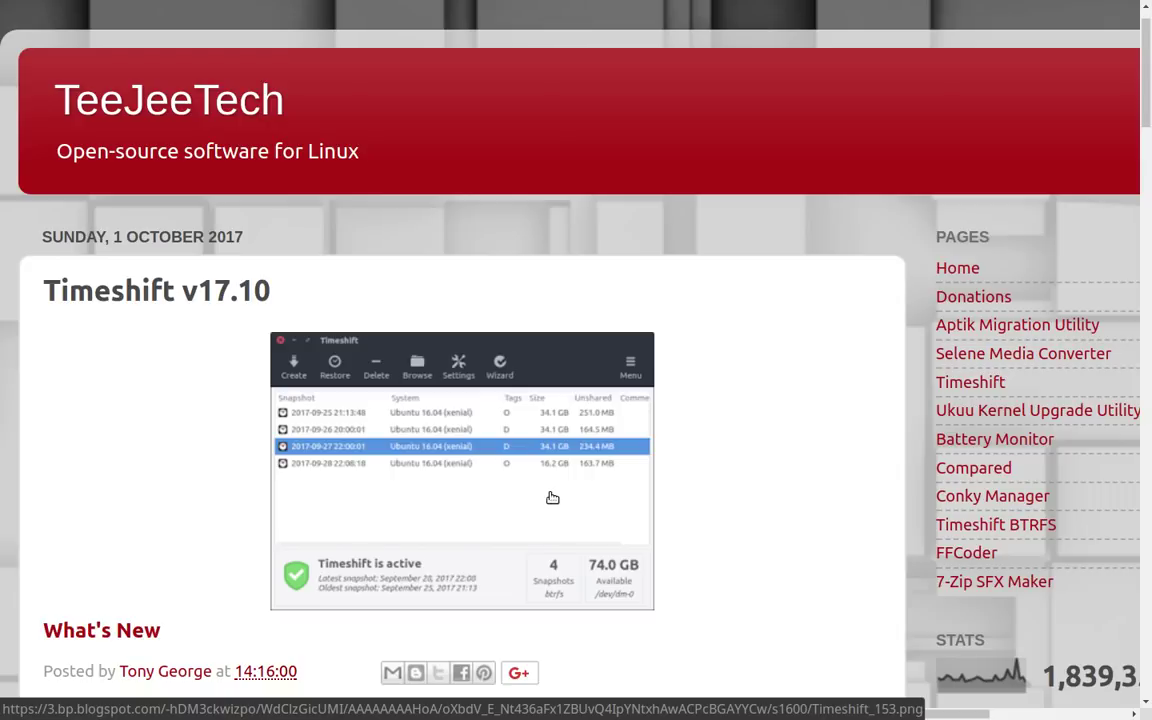
scroll(550, 498, "down", 3)
scroll(552, 498, "up", 4)
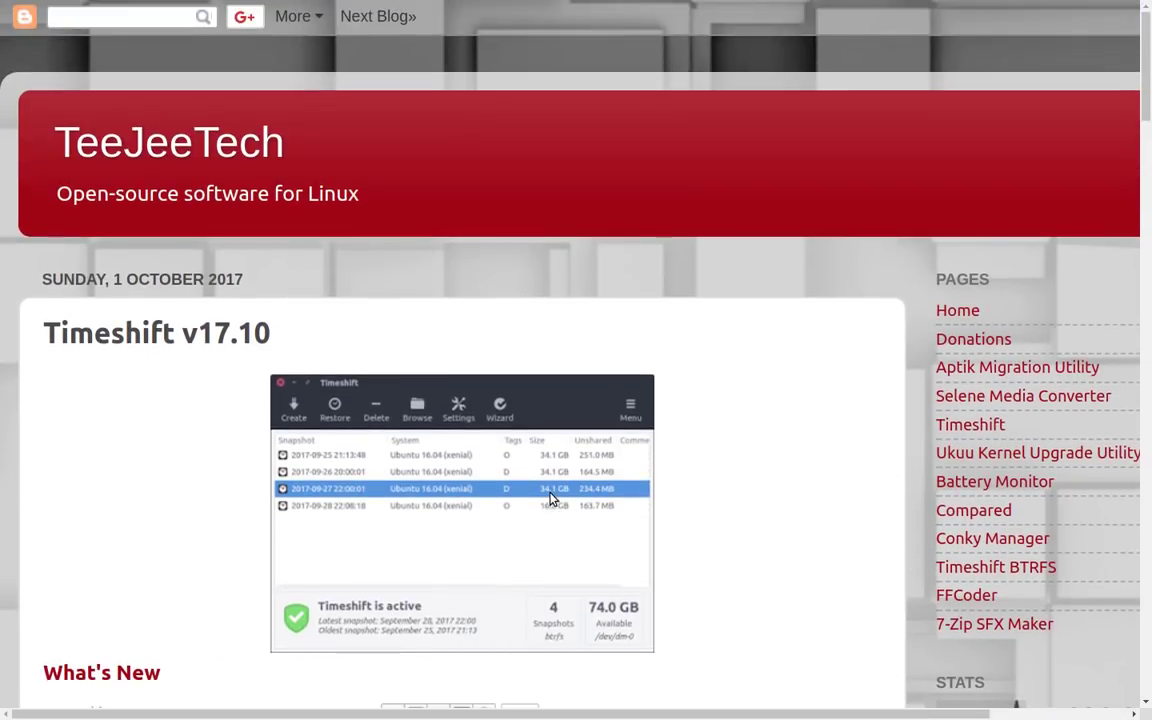